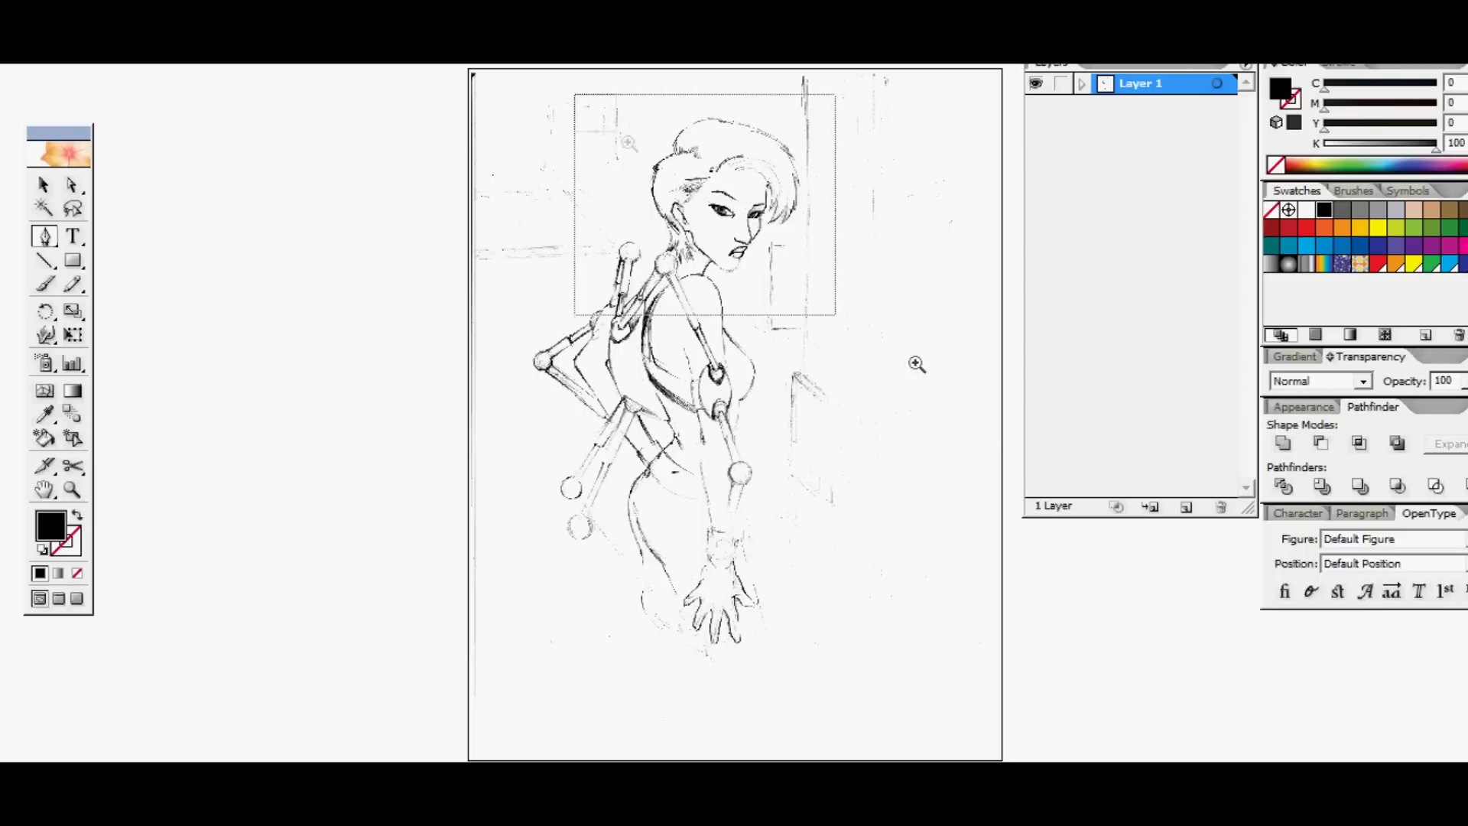
Step: Add a new layer above the sketch and turn Layer 1 into a template with images dimmed to 50%
drag(629, 143, 987, 455)
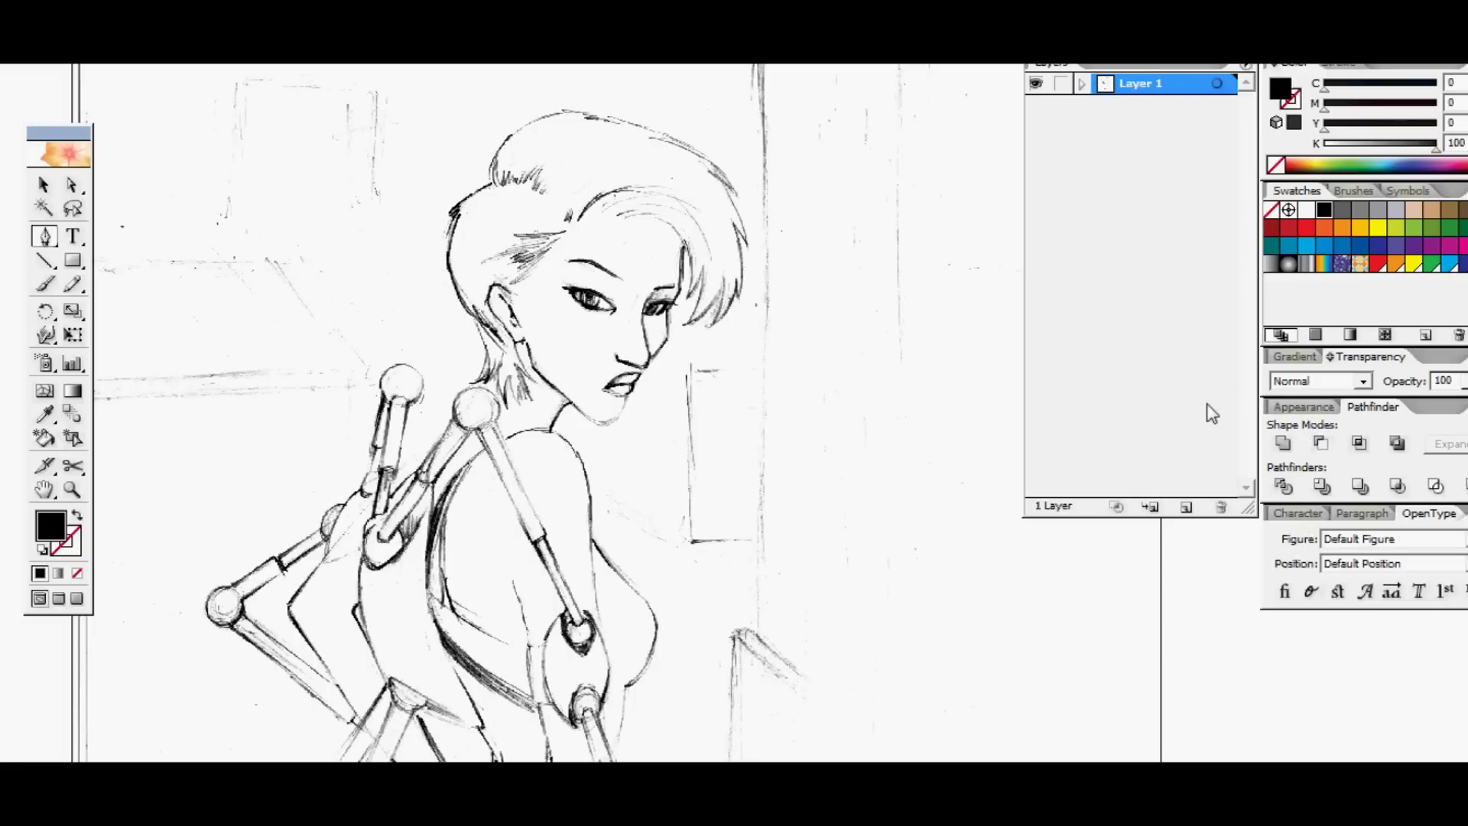
click(1186, 509)
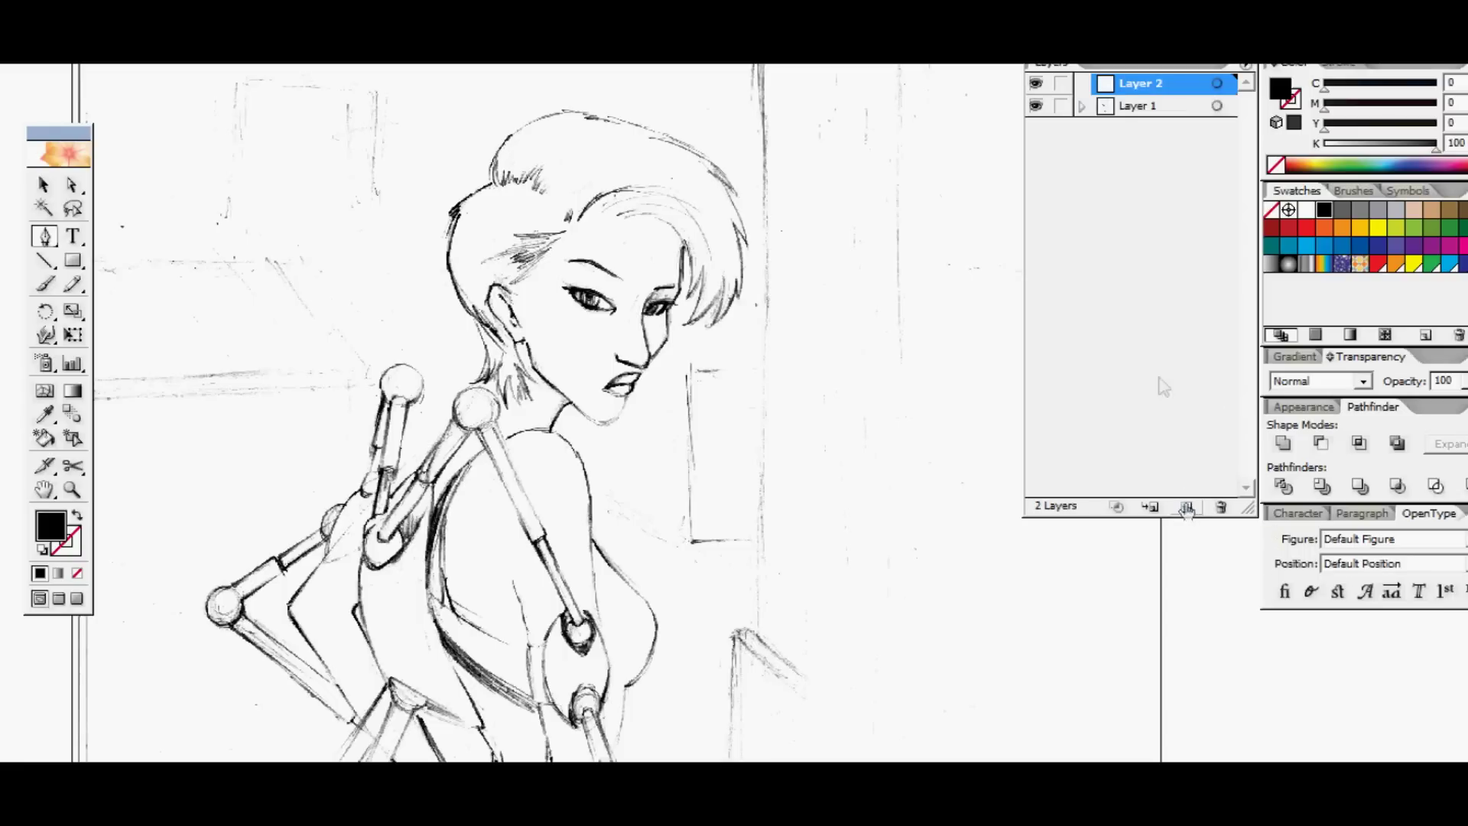
double_click(1138, 106)
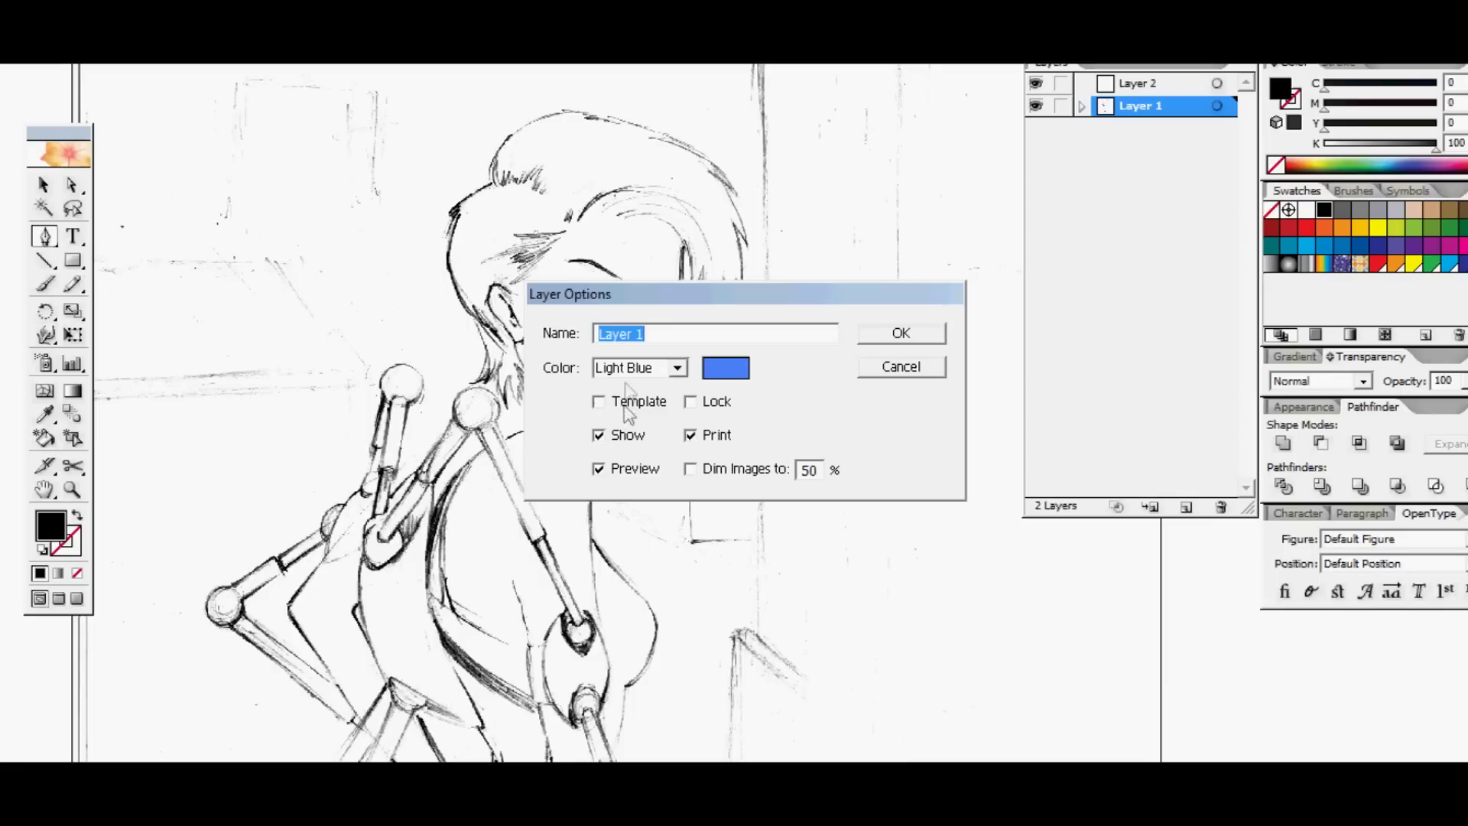
click(618, 404)
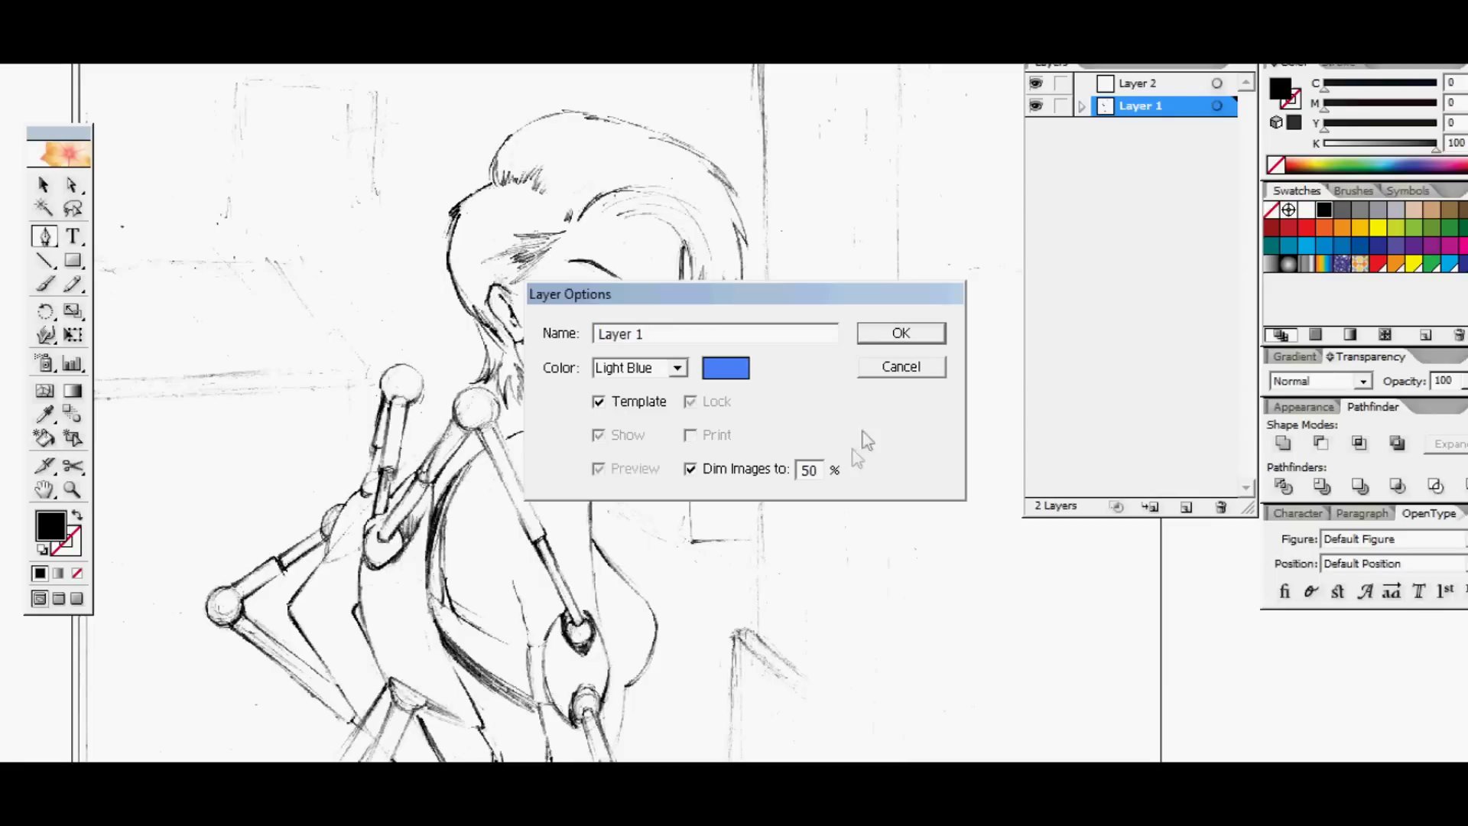
click(902, 337)
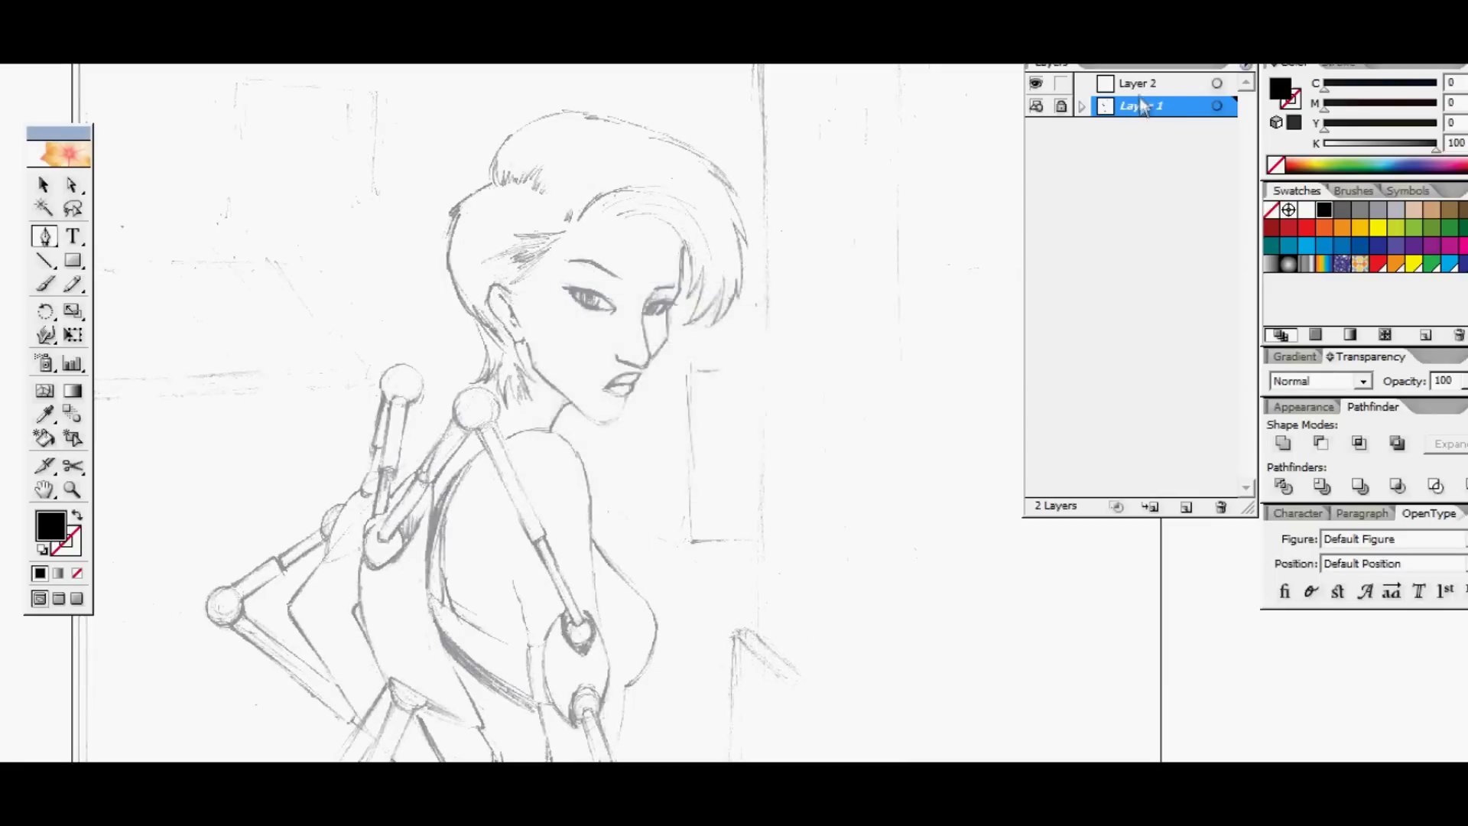
Step: Make Layer 2 active and trace the outer edge of the fringe with its pointed tips using the Pen tool
click(1139, 84)
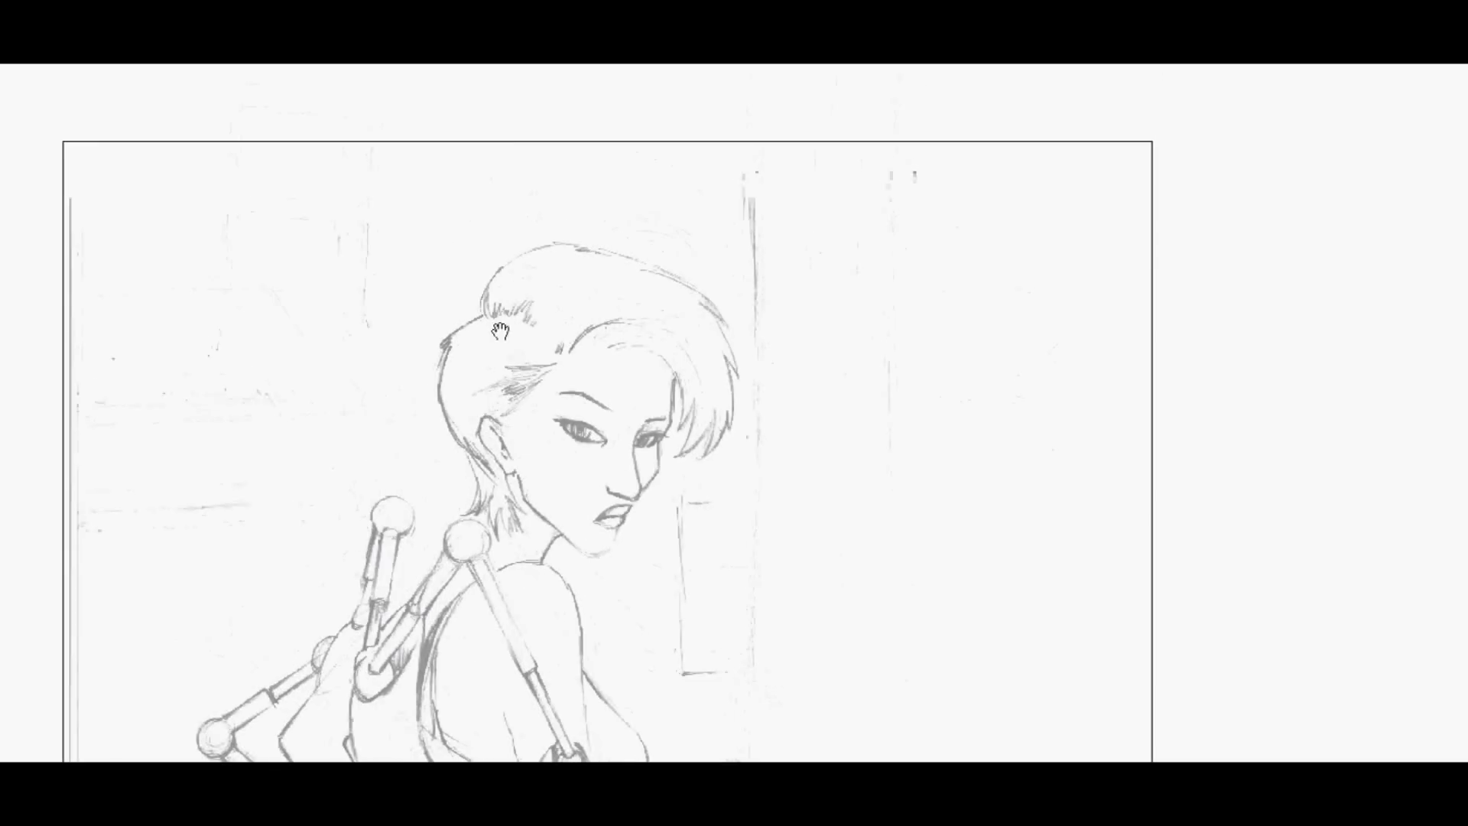
drag(370, 204, 858, 608)
key(Tab)
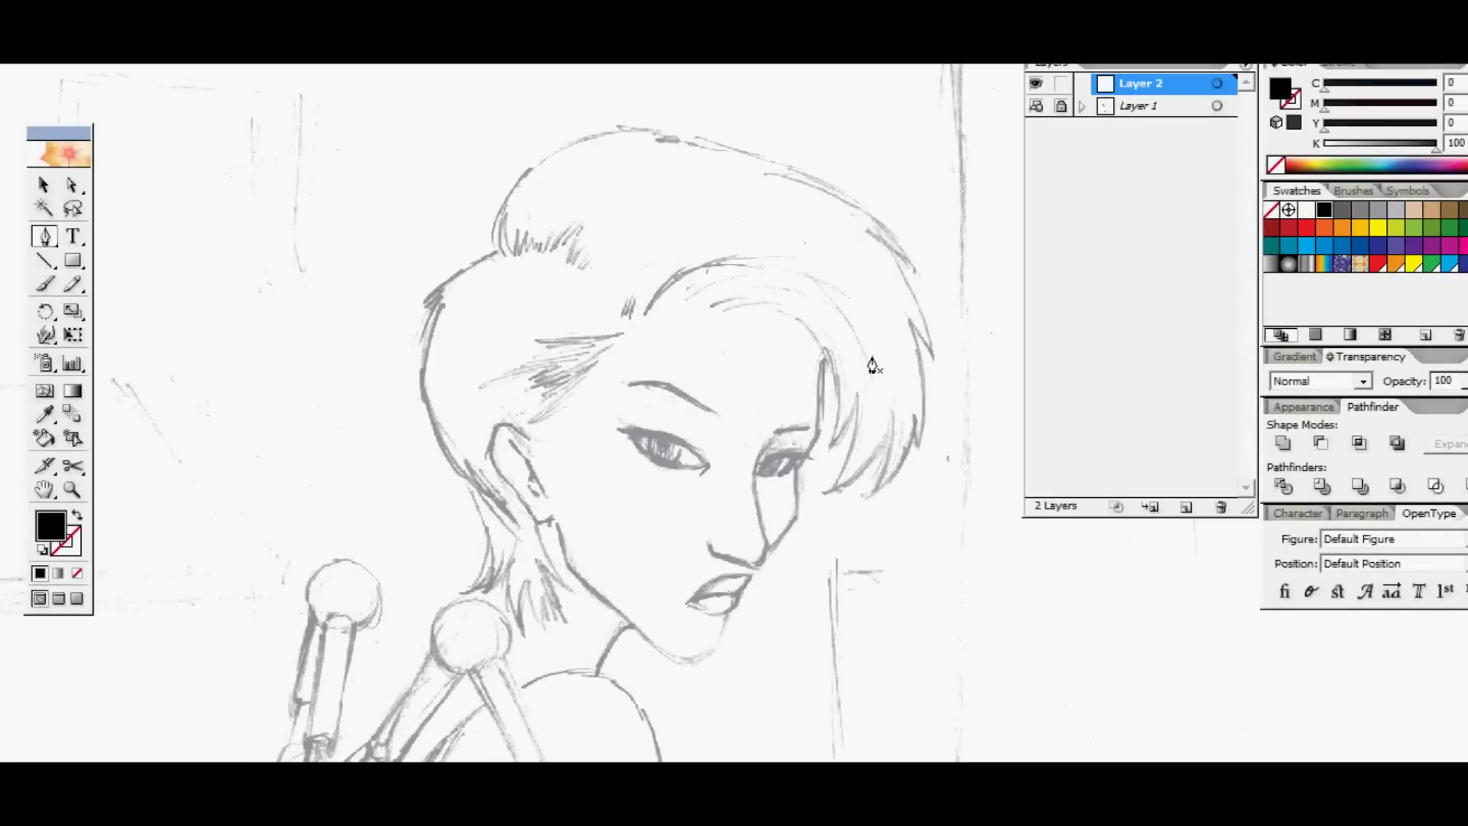
click(821, 443)
drag(864, 386, 870, 351)
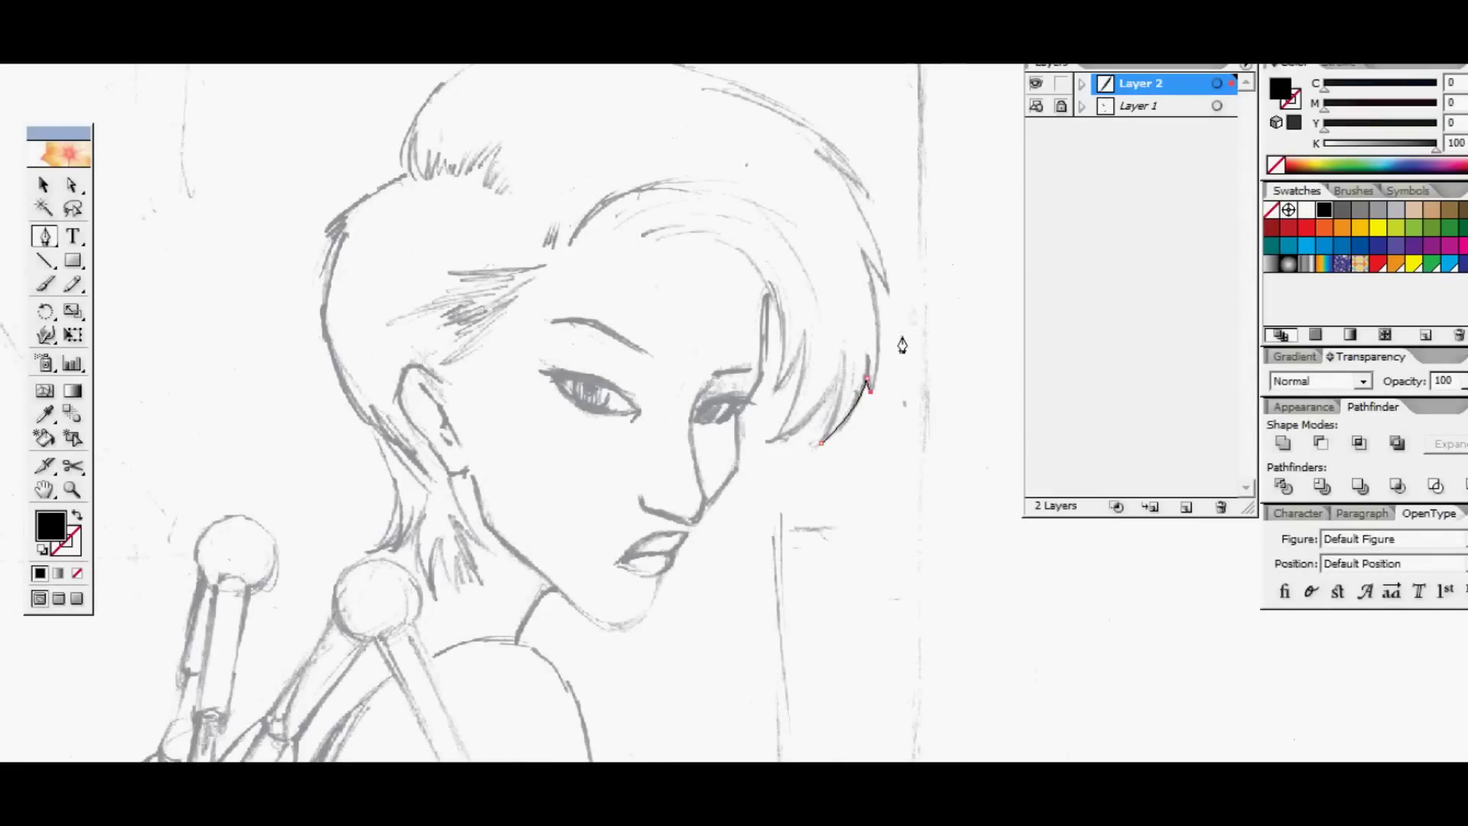
mouse_move(864, 254)
mouse_down()
mouse_move(842, 184)
mouse_move(826, 290)
mouse_up()
click(864, 253)
click(888, 290)
alt+click(825, 291)
key(Return)
click(823, 287)
Step: Continue the hair outline up the forehead side and over the crown of the head
drag(656, 197, 953, 474)
drag(863, 356, 884, 387)
click(863, 356)
drag(676, 138, 777, 354)
drag(418, 215, 71, 187)
key(ctrl+z)
drag(712, 308, 512, 195)
drag(569, 235, 744, 262)
drag(298, 171, 264, 170)
Step: Extend the hair outline around the upper back of the head, including the small pointed tuft
key(ctrl+minus)
mouse_move(330, 485)
mouse_down()
mouse_move(480, 400)
mouse_move(496, 519)
mouse_up()
drag(476, 422, 439, 337)
click(437, 299)
drag(419, 432, 384, 308)
drag(279, 318, 274, 416)
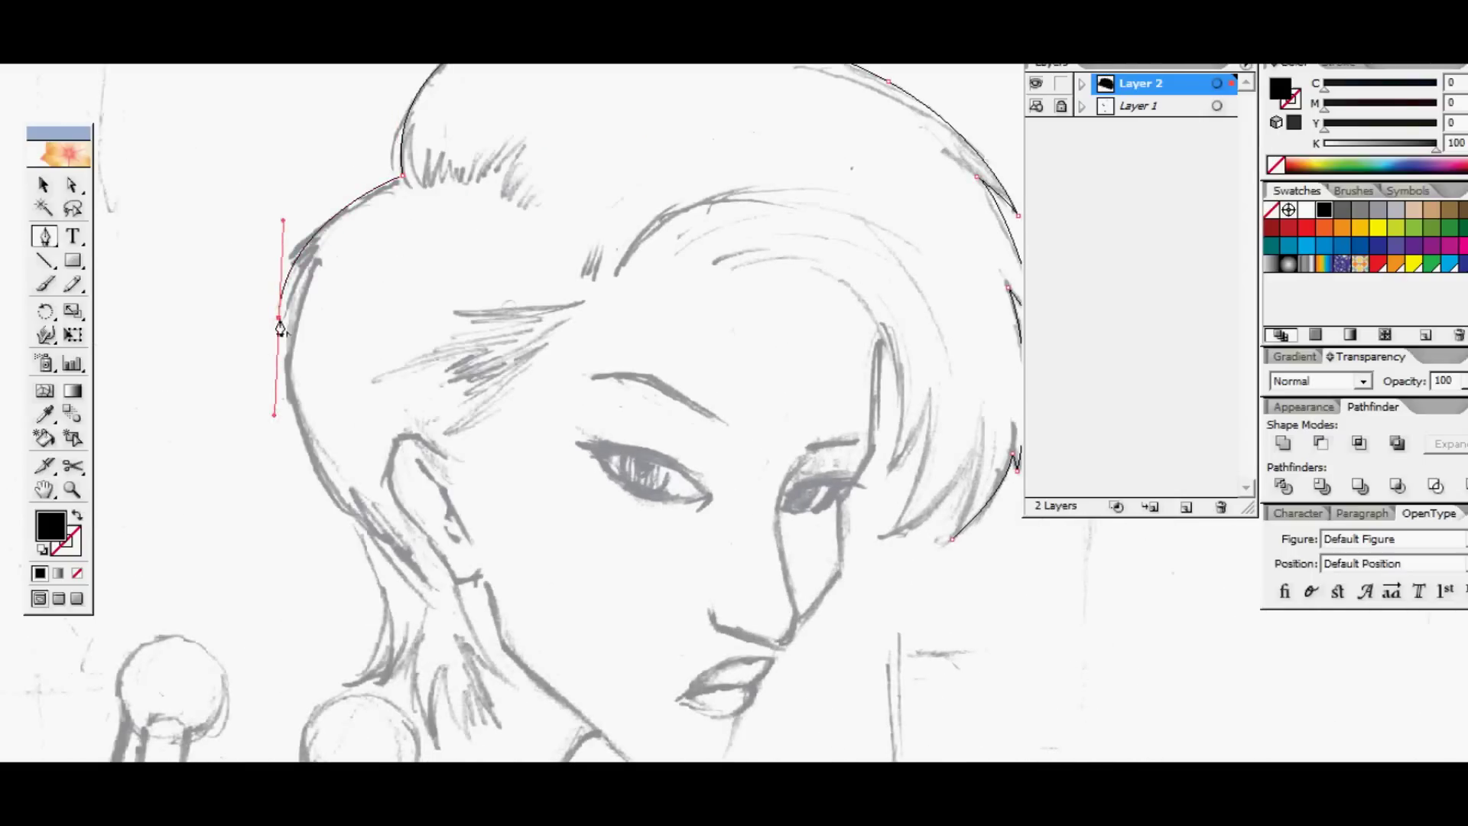
click(319, 266)
Step: Trace the back of the hair down to the pointed strands at the nape
scroll(322, 267, down, 2)
drag(301, 340, 329, 427)
drag(374, 489, 368, 380)
drag(337, 488, 270, 515)
click(336, 489)
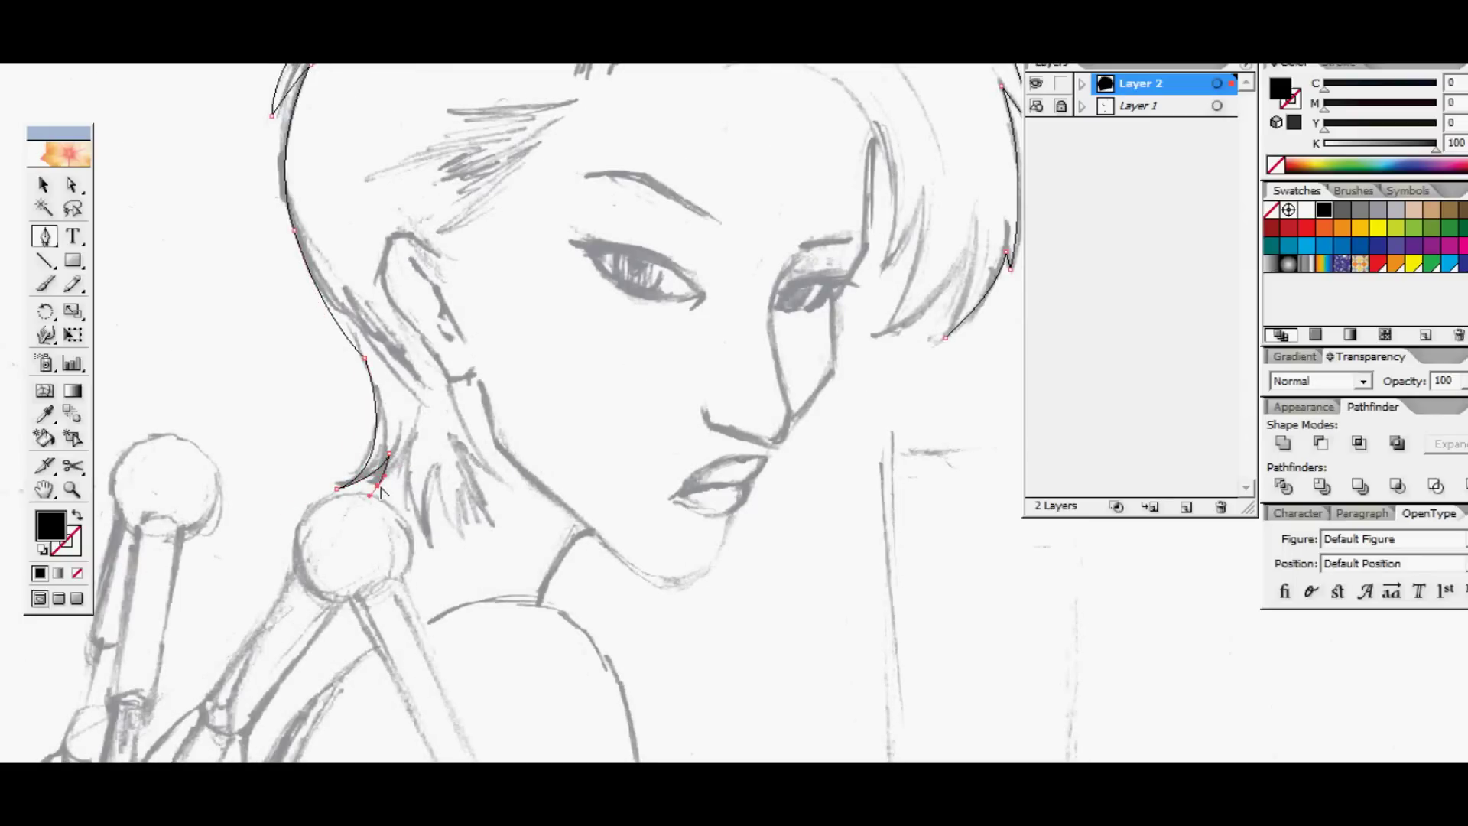
key(ctrl+z)
Step: Carry the hair outline below the nape strands and roughly up across the face to the forehead
drag(440, 564, 483, 584)
click(508, 554)
drag(531, 517, 407, 693)
click(471, 602)
click(435, 400)
click(563, 319)
click(669, 316)
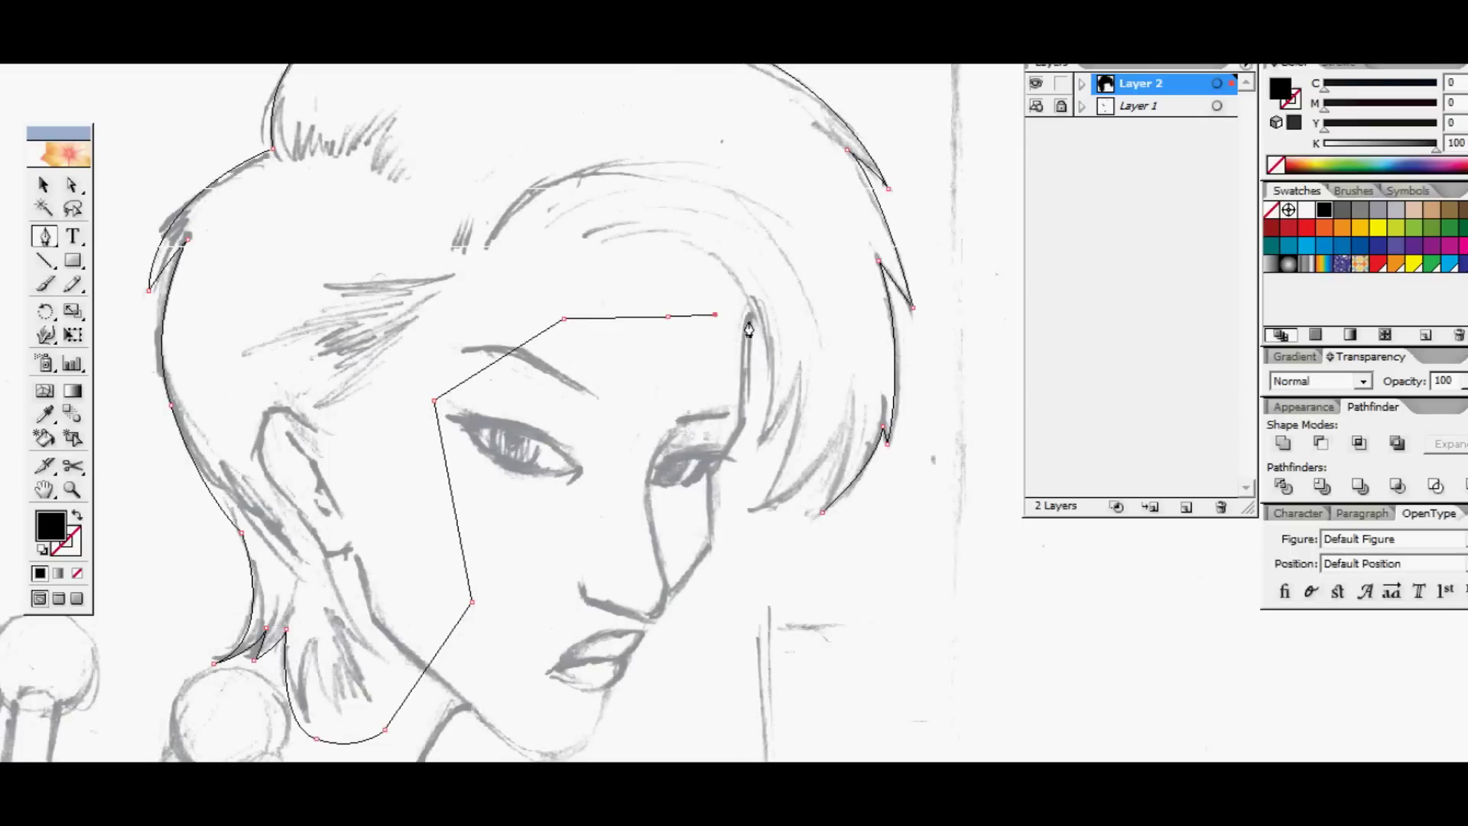
Step: Trace the pointed inner strands of the fringe, close the hair outline and deselect it
drag(758, 438, 756, 488)
scroll(799, 390, down, 2)
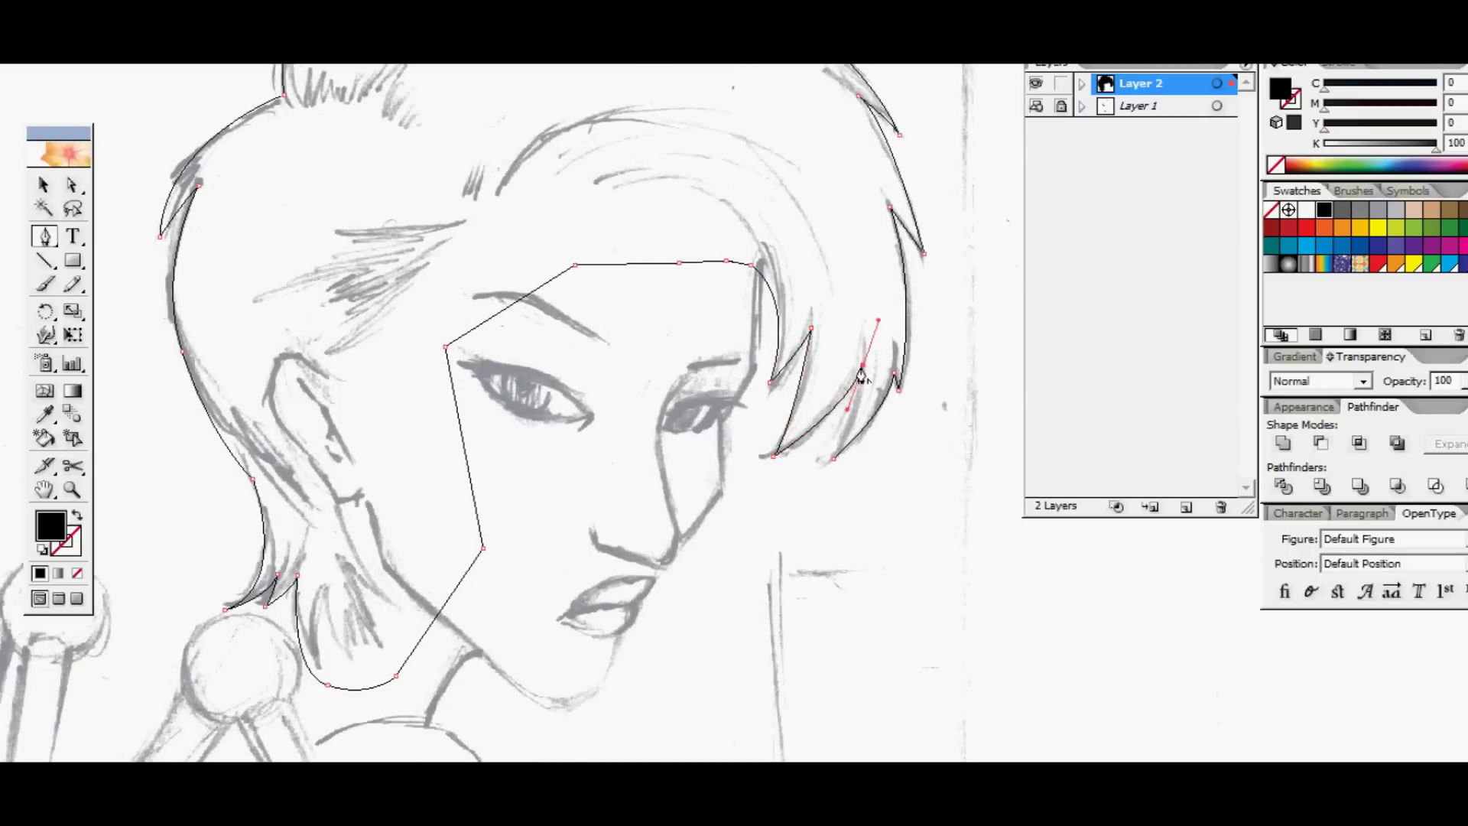
click(834, 460)
ctrl+click(870, 494)
Step: Start the face shape by tracing the jagged hairline from beside the ear up across the forehead
drag(706, 417, 755, 345)
drag(710, 449, 701, 475)
scroll(701, 475, down, 2)
click(379, 282)
click(392, 278)
click(383, 271)
drag(430, 235, 371, 295)
click(373, 295)
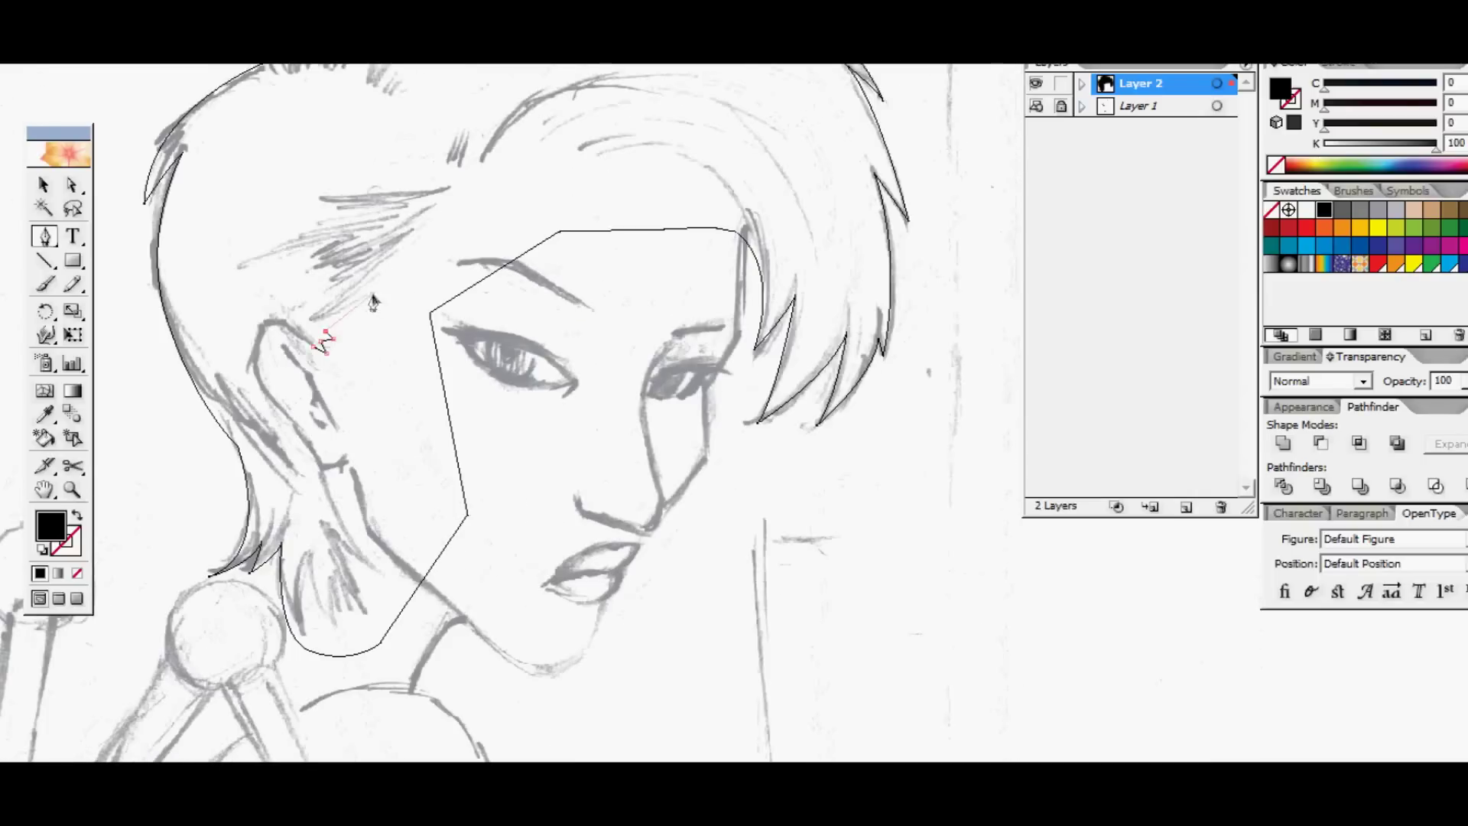
click(416, 232)
scroll(420, 229, up, 2)
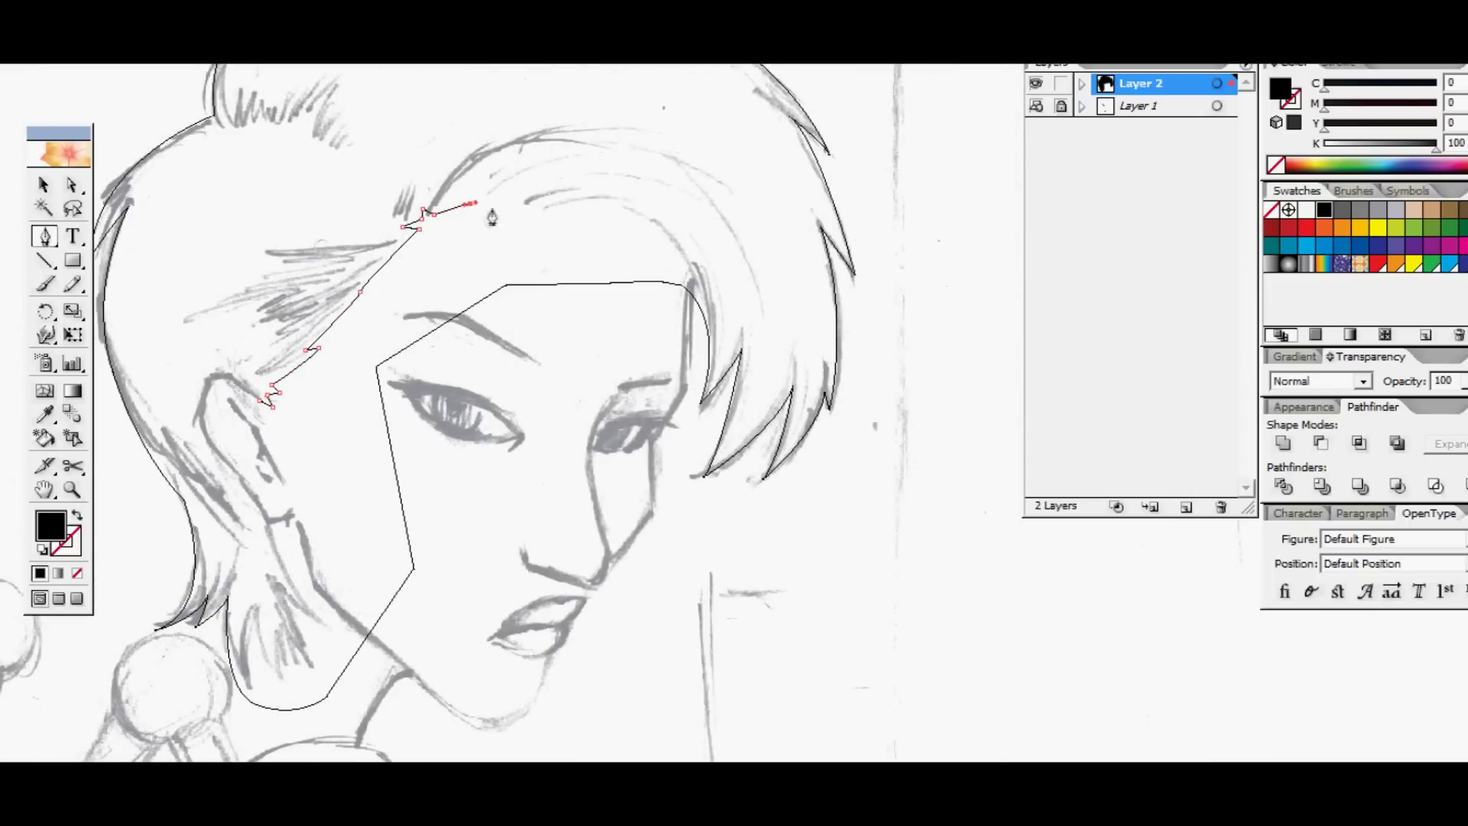
drag(585, 216, 564, 216)
Step: Trace the face shape down the profile, around the chin and along the jaw to the earlobe
drag(676, 281, 667, 409)
alt+click(676, 283)
click(628, 443)
drag(624, 519, 622, 538)
drag(621, 538, 638, 436)
drag(574, 510, 567, 528)
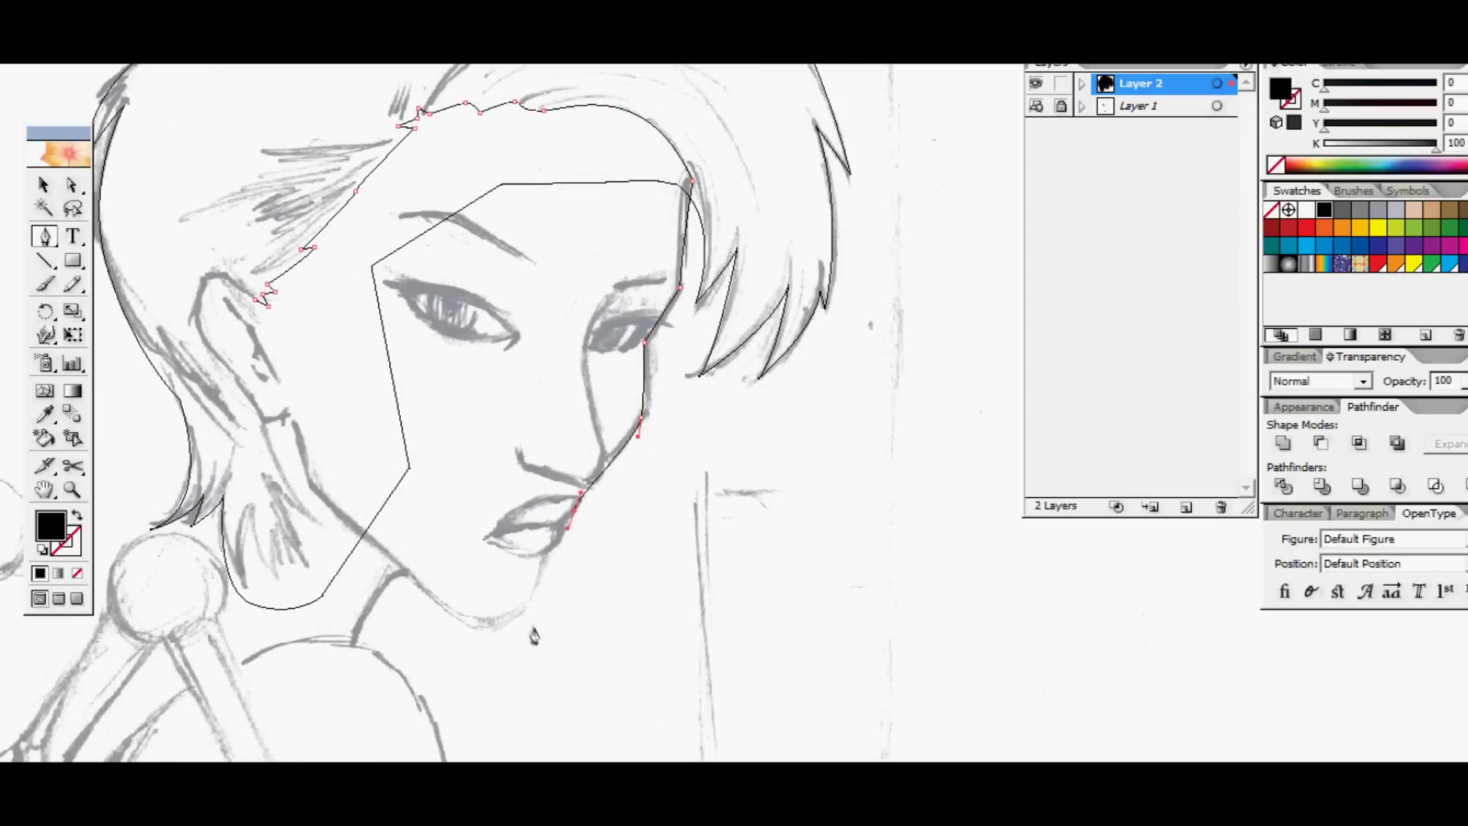
click(294, 422)
drag(260, 415, 252, 402)
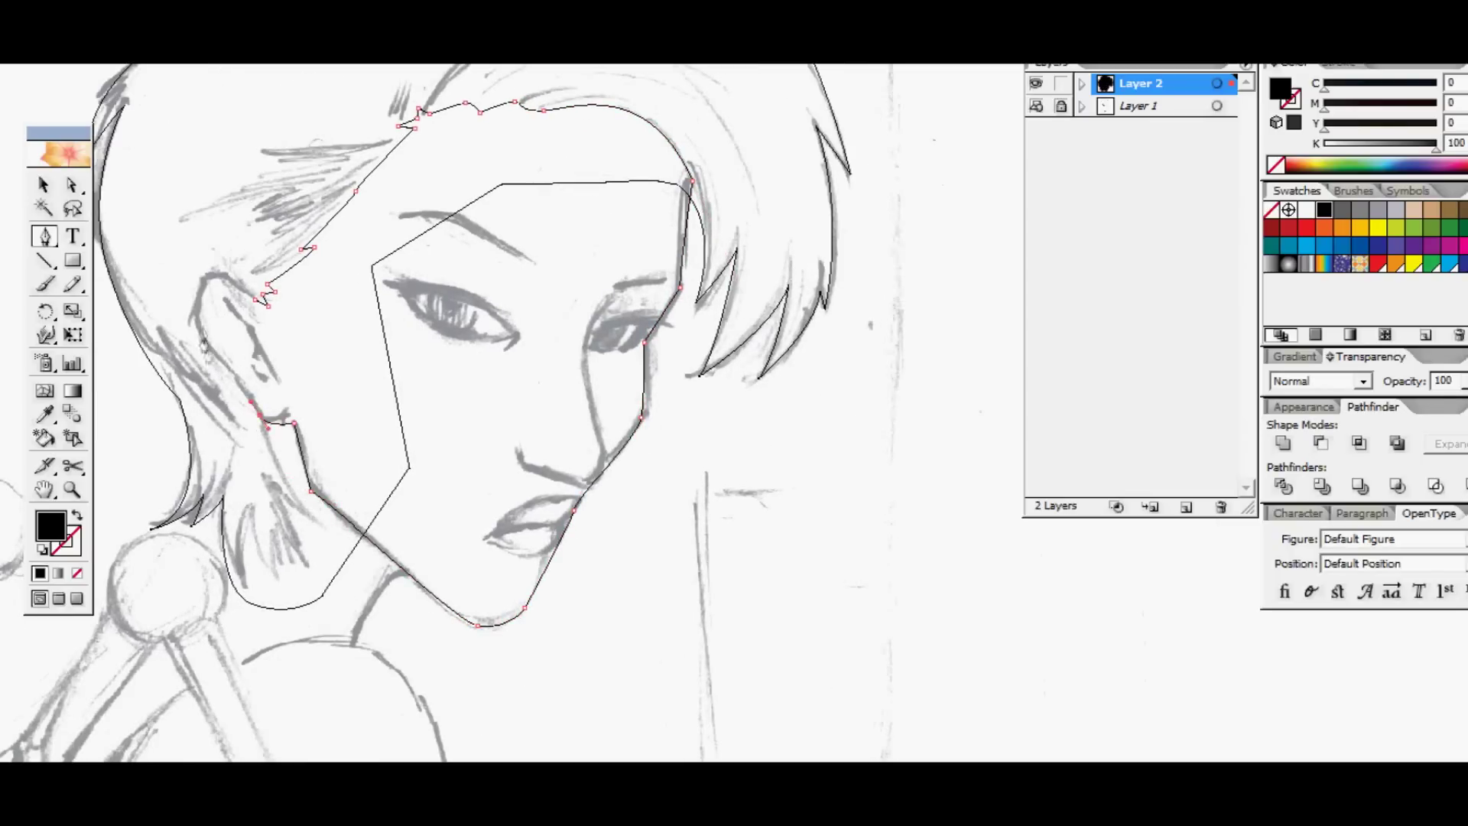
Step: Give the hair shape a black stroke and the face shape a white fill with a black stroke
key(ctrl+minus)
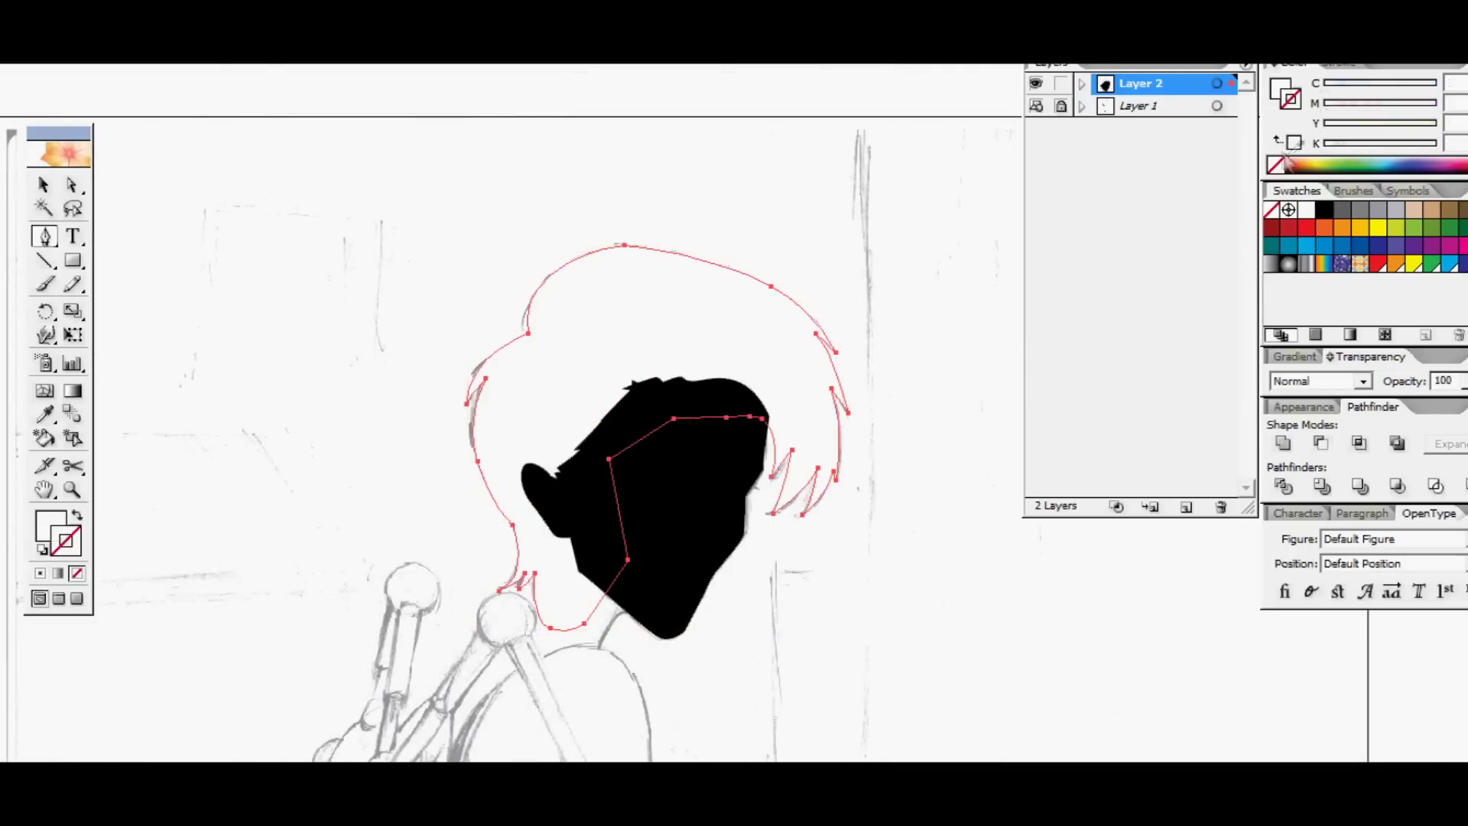
click(1325, 210)
ctrl+click(666, 497)
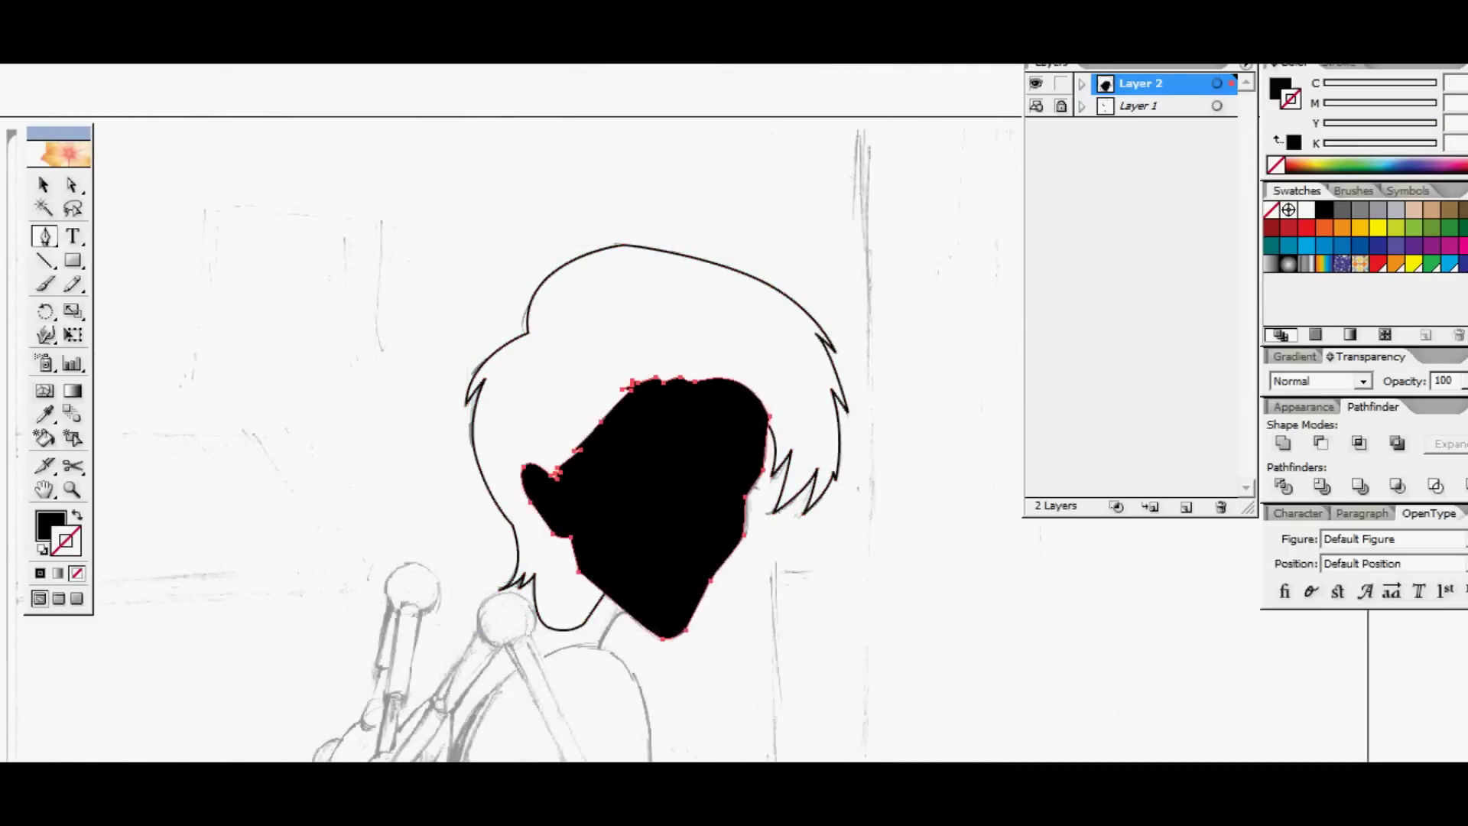
key(x)
click(1306, 210)
key(x)
click(1325, 209)
key(ctrl+shift+a)
key(ctrl+shift+w)
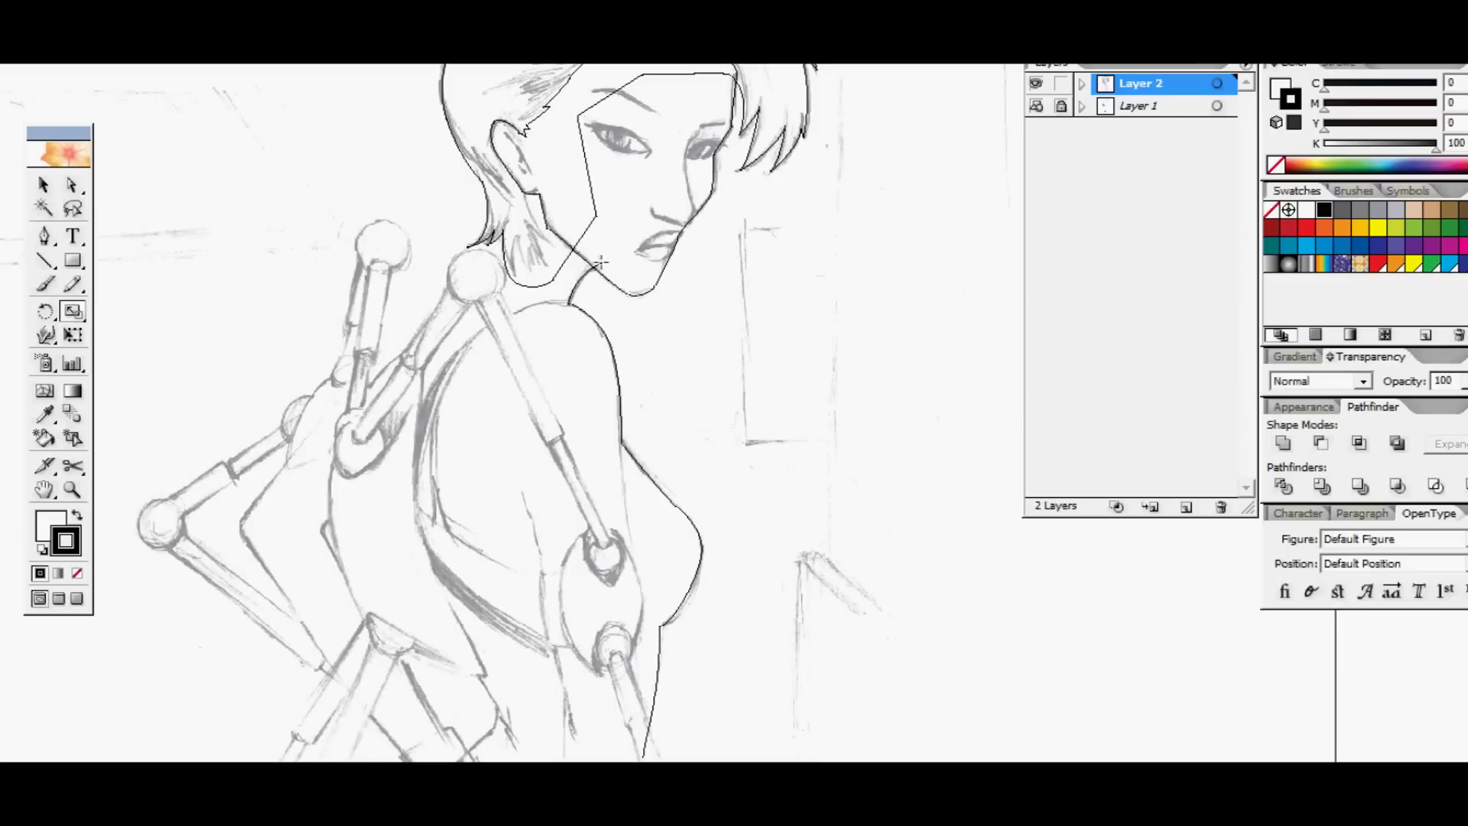
Step: Select the open body outline and extend it from the neck up to the ear and down behind the jaw
ctrl+click(604, 269)
key(p)
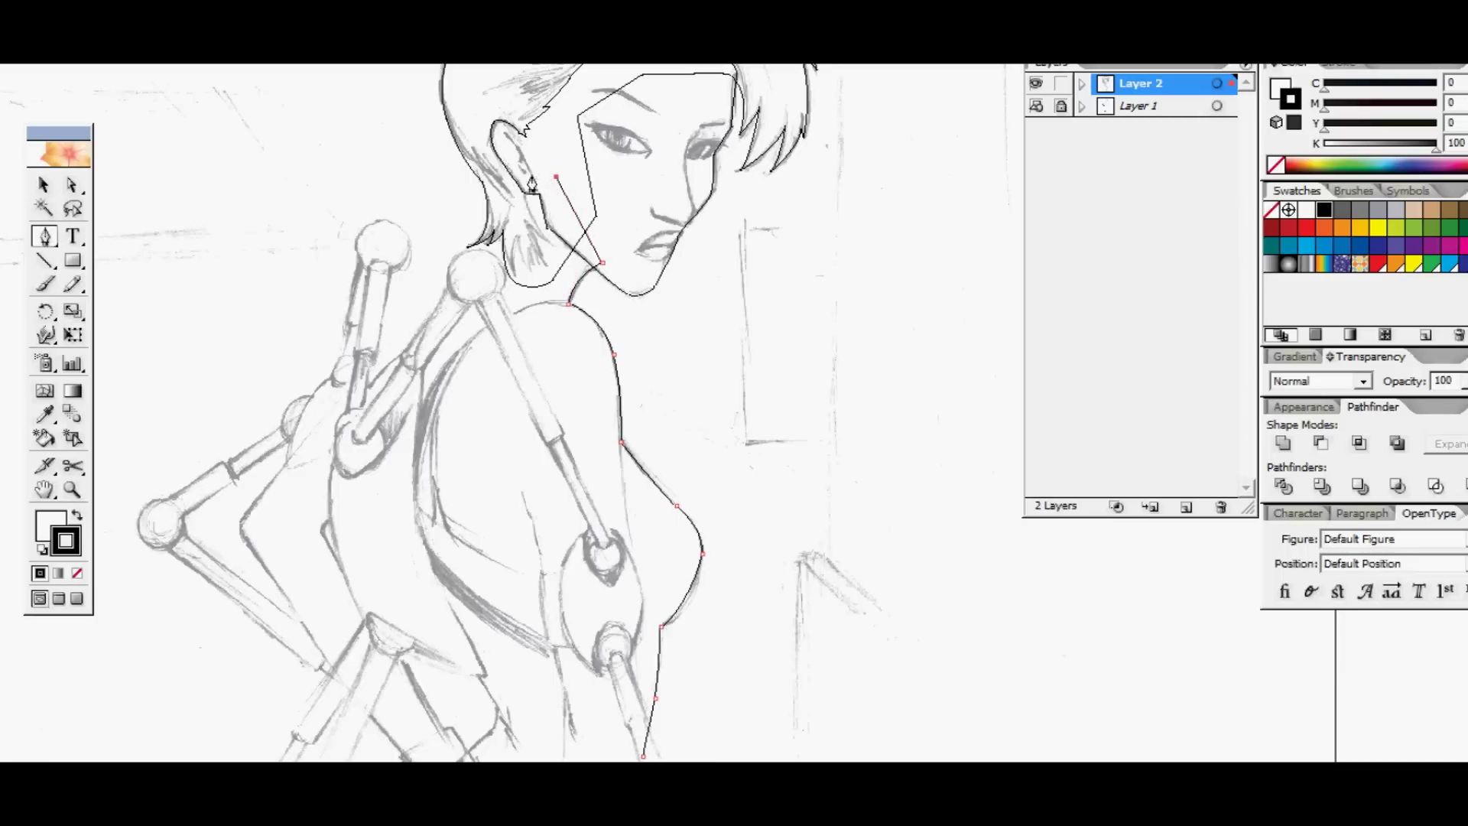
click(599, 364)
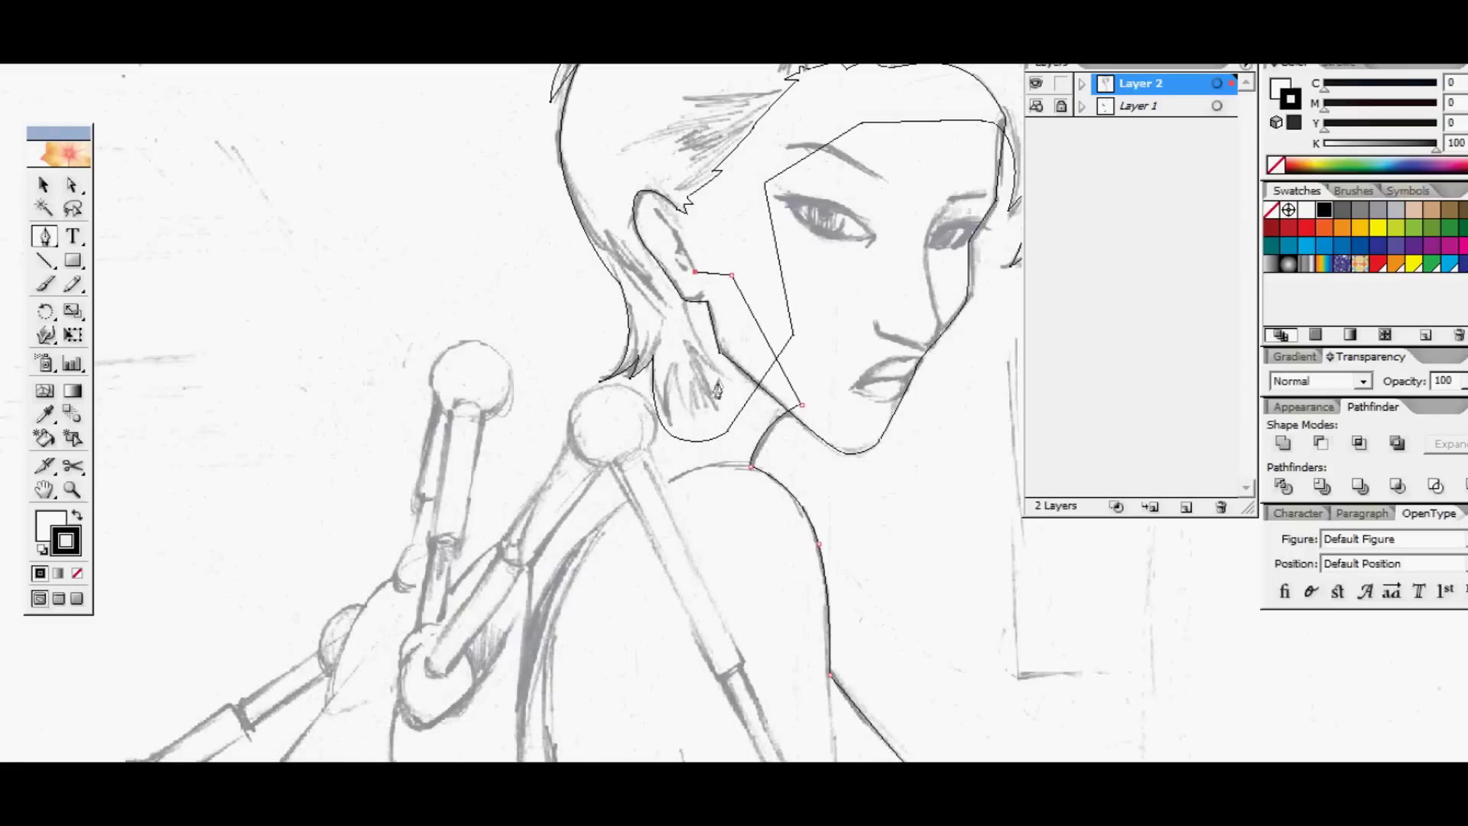
drag(725, 379, 781, 442)
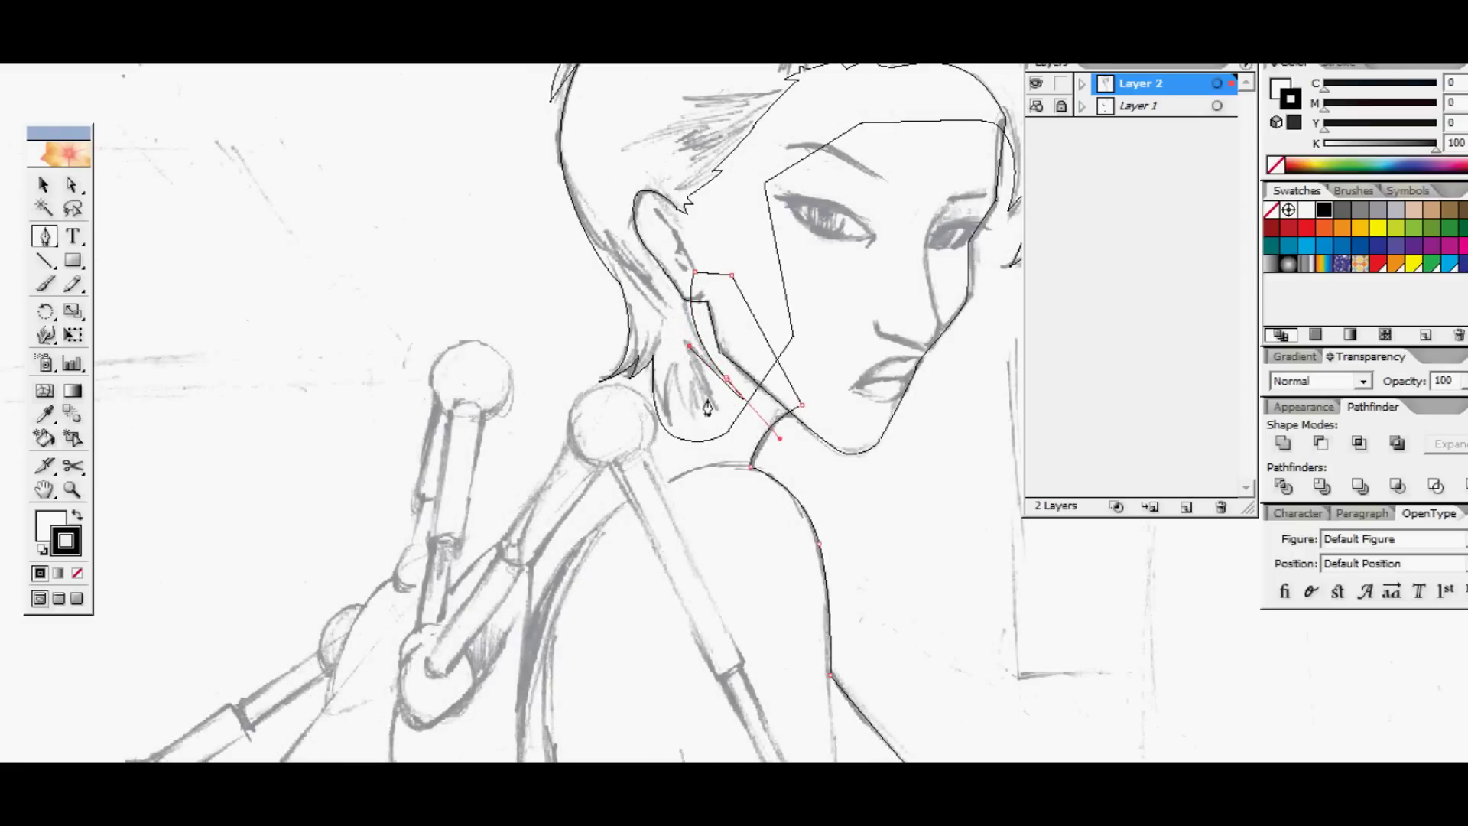
click(727, 380)
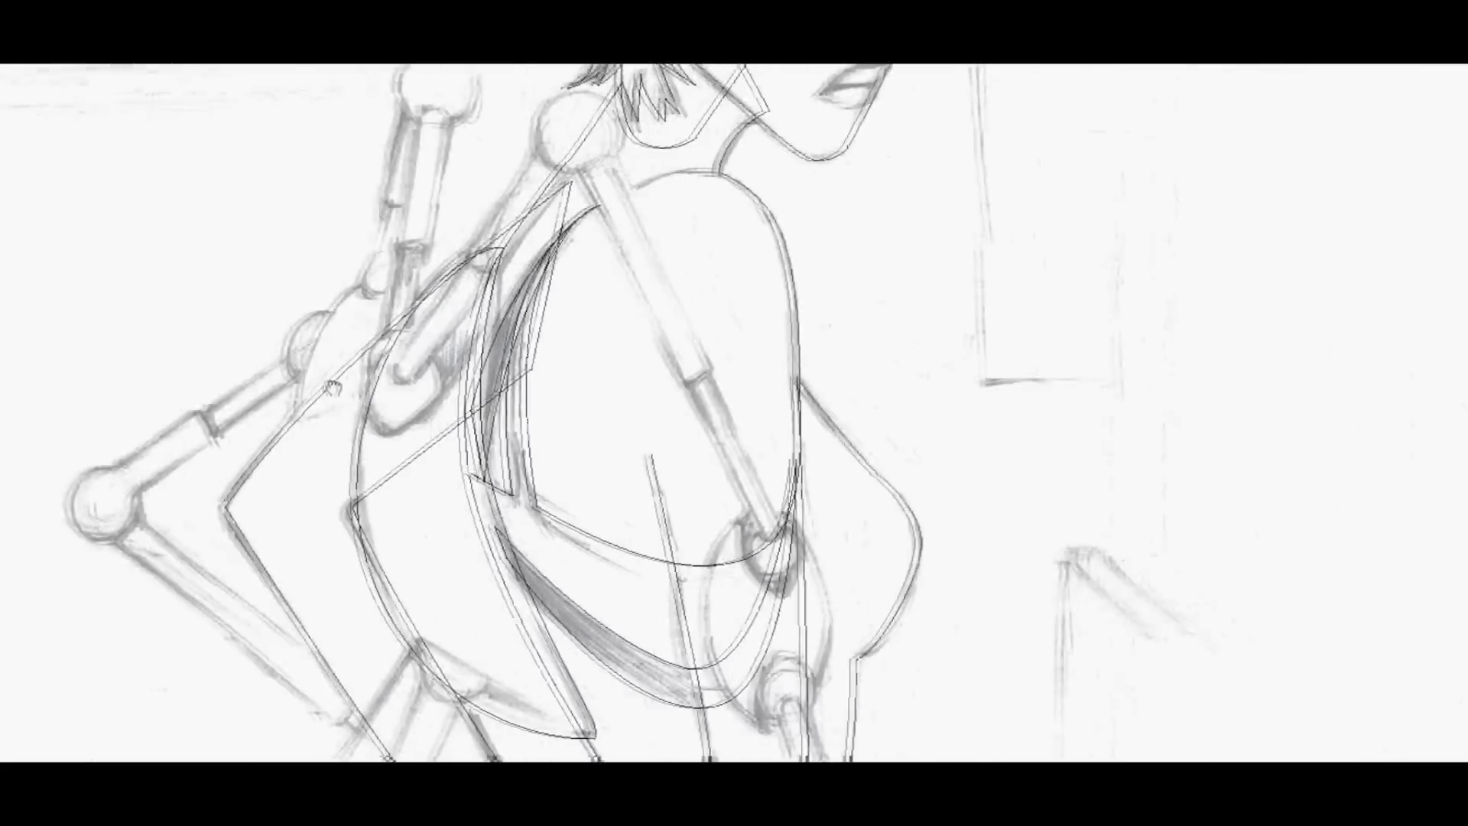
drag(333, 387, 326, 430)
drag(629, 382, 748, 376)
key(Tab)
drag(74, 264, 156, 269)
drag(197, 452, 234, 412)
key(ctrl+z)
drag(517, 184, 459, 280)
drag(483, 213, 518, 179)
key(ctrl+z)
drag(232, 262, 288, 286)
click(45, 237)
drag(308, 248, 235, 220)
key(Delete)
Step: Draw white-filled circles over the elbow ball and the upper ball joint of the bent mechanical arm
drag(412, 537, 270, 378)
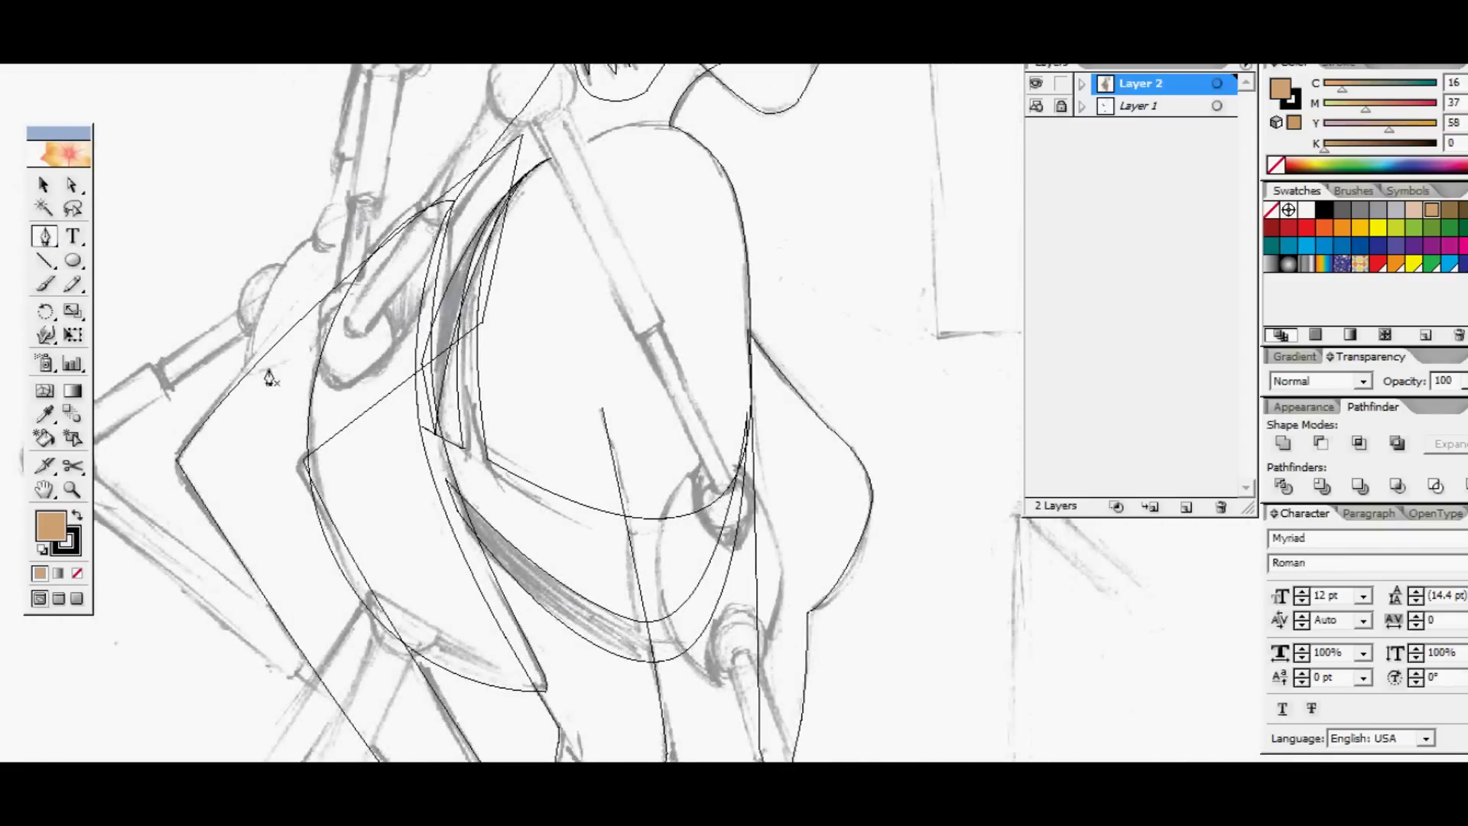
drag(637, 561, 579, 518)
key(ctrl+minus)
mouse_move(398, 418)
mouse_down()
mouse_move(577, 421)
mouse_move(380, 395)
mouse_up()
drag(470, 501, 400, 424)
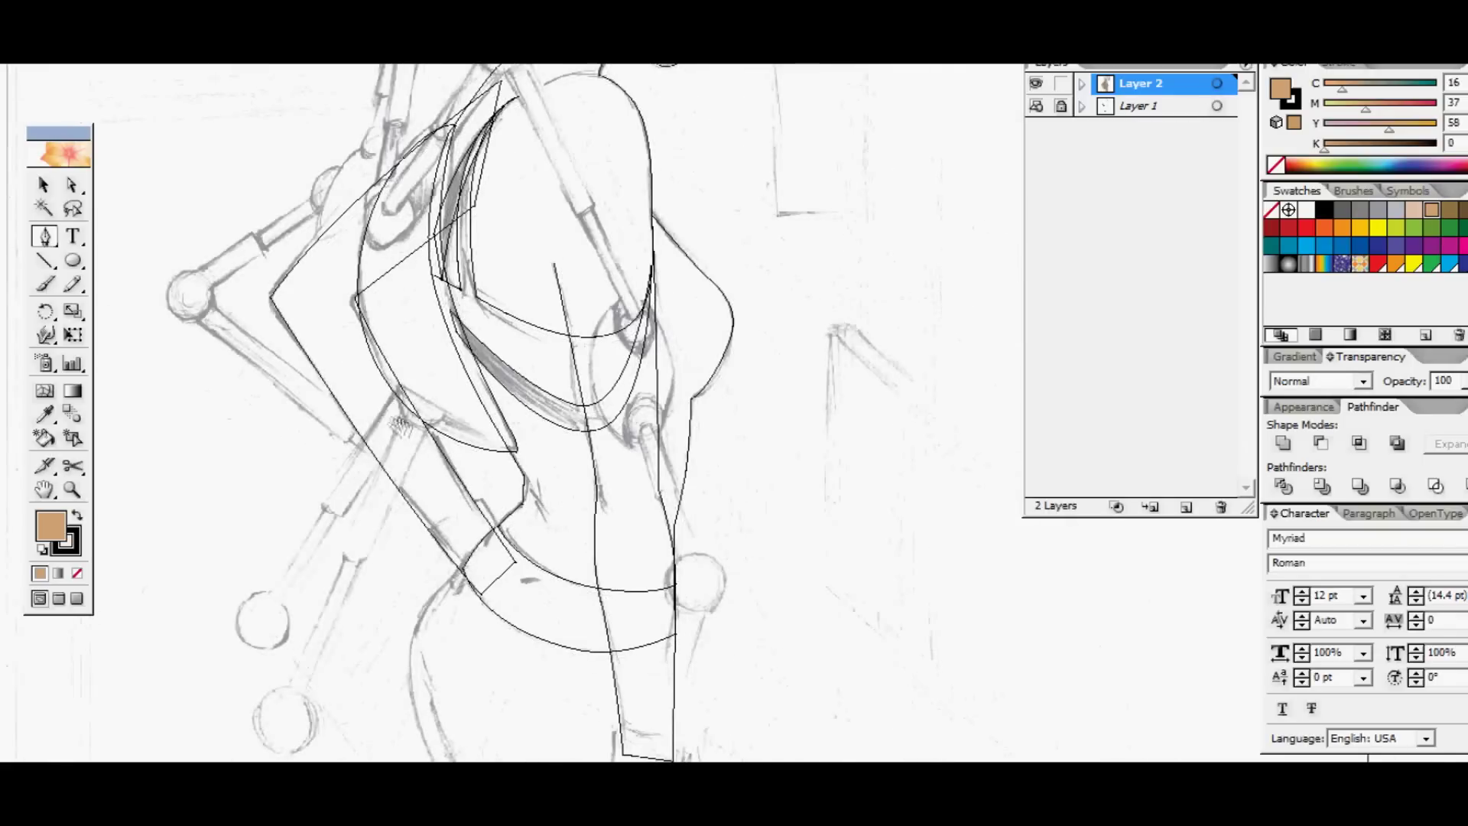
click(230, 337)
key(l)
click(1307, 209)
mouse_move(688, 344)
mouse_down()
mouse_move(540, 436)
mouse_move(404, 396)
mouse_up()
drag(315, 410, 350, 390)
drag(533, 255, 570, 234)
drag(542, 412, 446, 514)
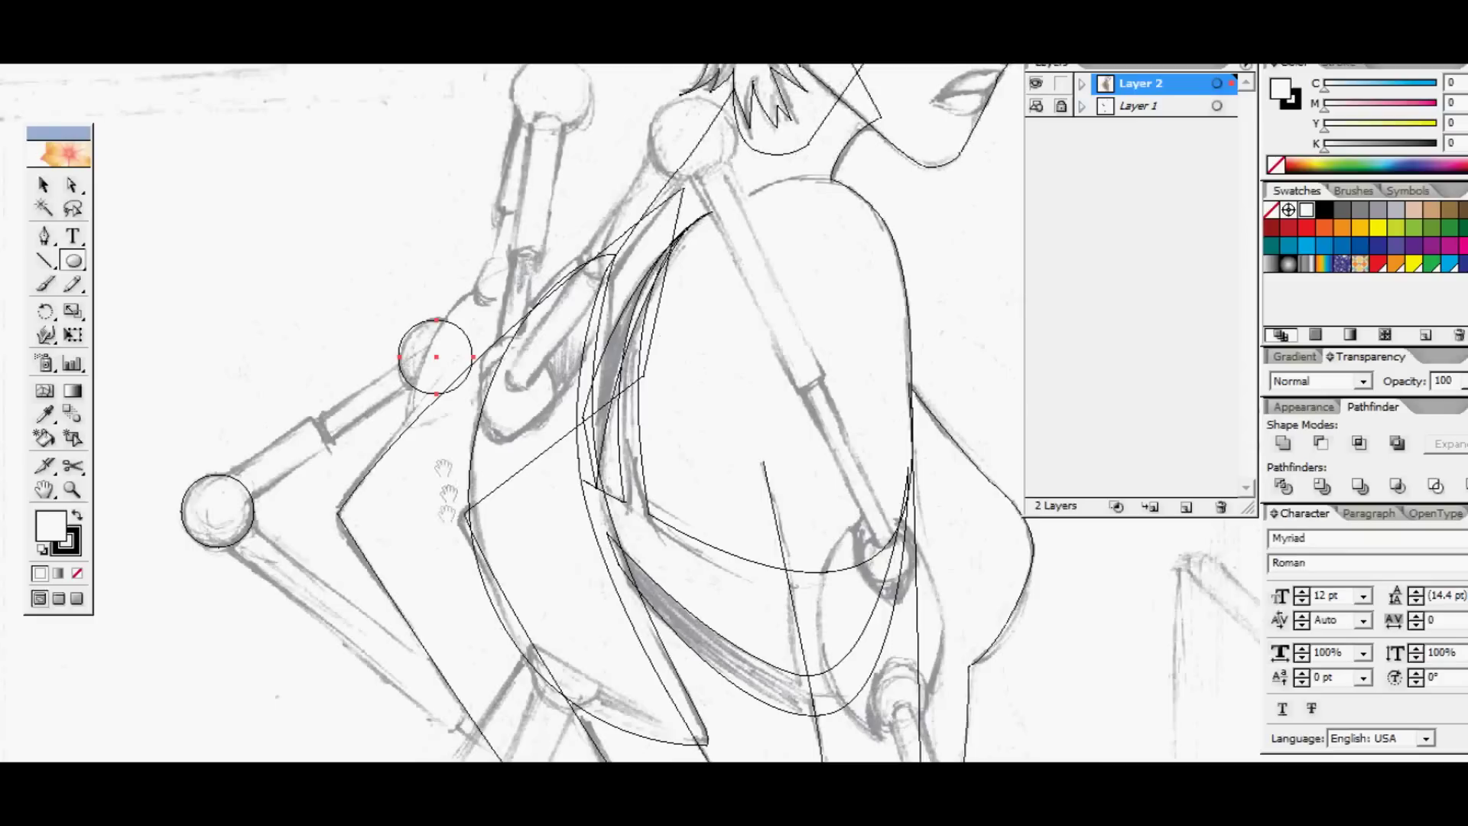
Step: Trace the curved edge of the back plate beside the upper ball joint with the Pen tool
key(p)
drag(450, 314, 486, 276)
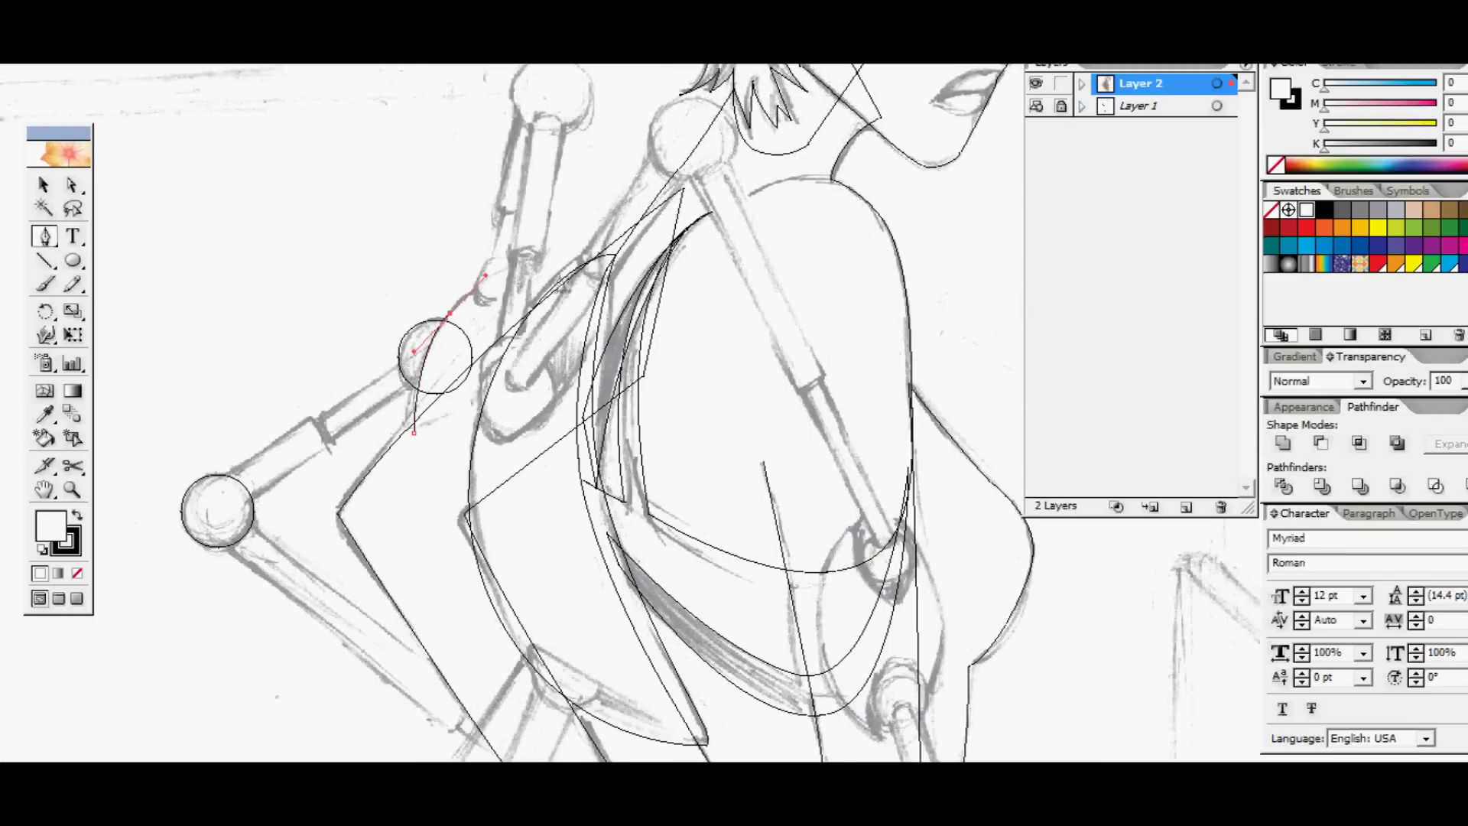
mouse_move(628, 309)
mouse_down()
mouse_move(655, 291)
mouse_move(618, 288)
mouse_up()
key(ctrl+z)
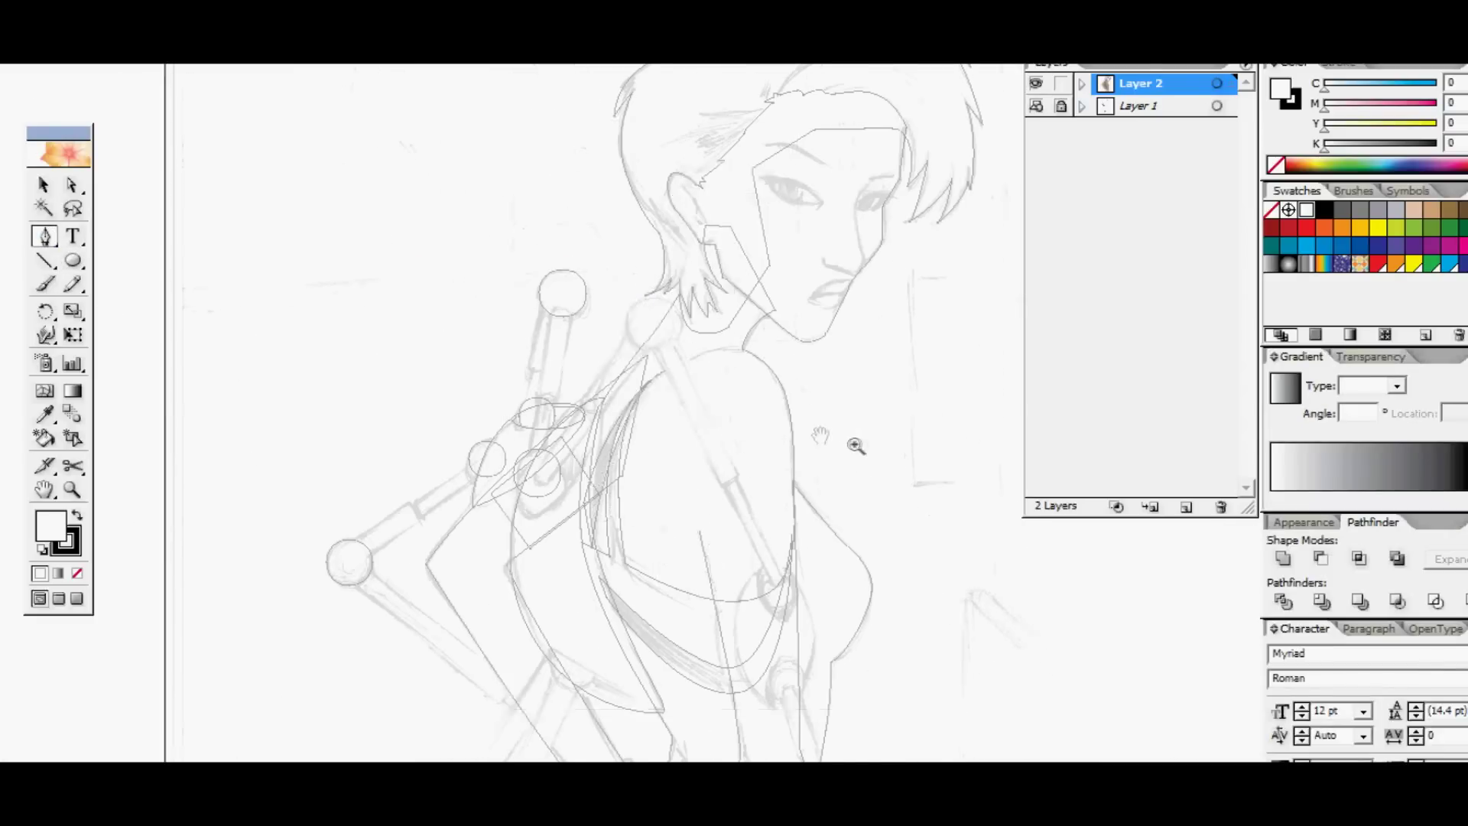
Step: Draw a flat ellipse in the empty area beside the figure and place a vertically aligned copy of it
drag(552, 256, 671, 367)
drag(986, 474, 740, 497)
drag(604, 375, 722, 409)
key(l)
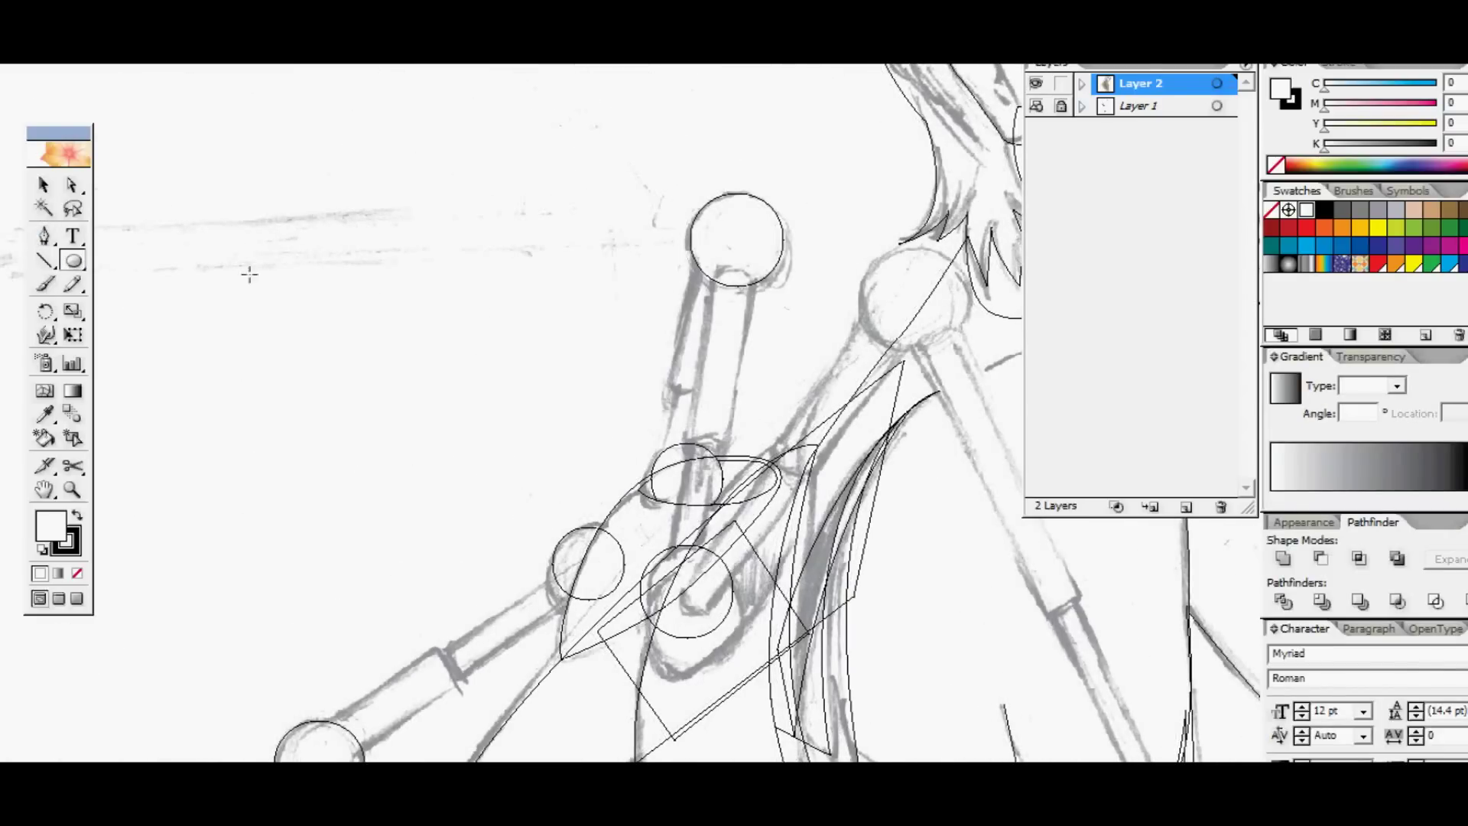
mouse_move(277, 403)
mouse_down()
mouse_move(326, 418)
mouse_move(338, 159)
mouse_up()
key(v)
click(350, 234)
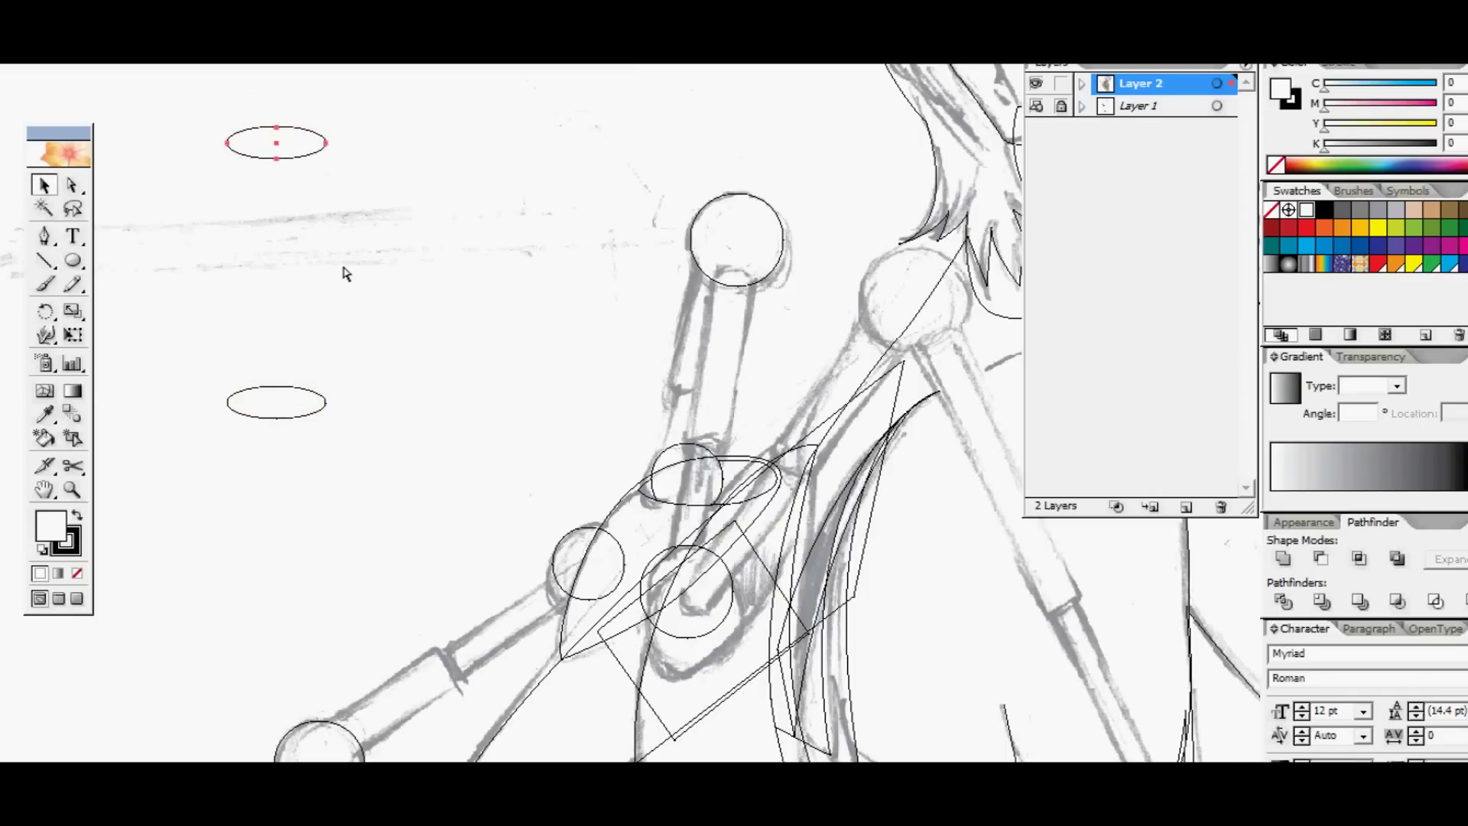
key(ctrl+shift+b)
key(Delete)
Step: Remove the upper arc of the lower ellipse and join its ends to the upper ellipse, forming a cylinder
key(a)
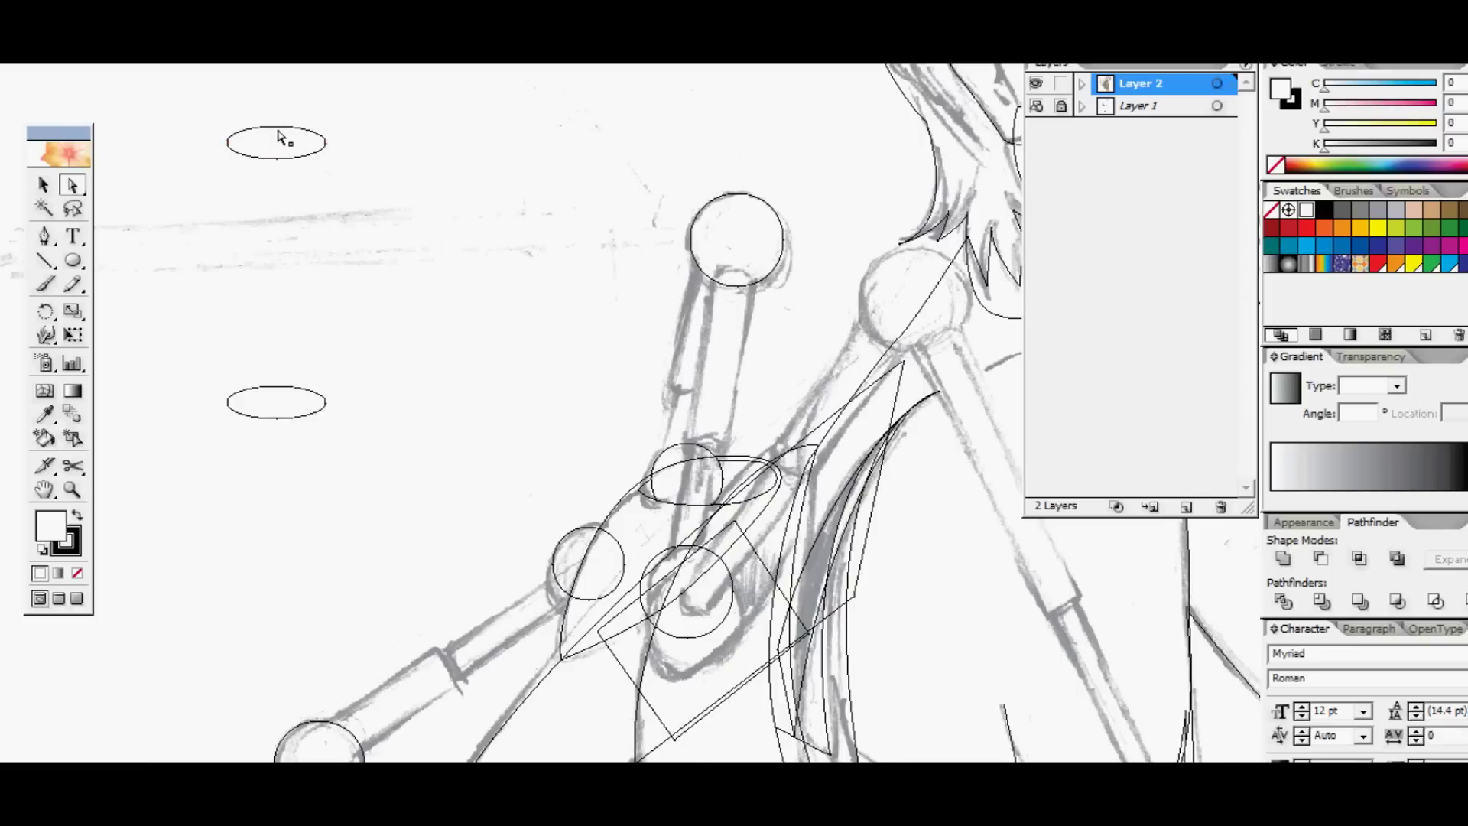
click(276, 388)
key(Delete)
key(p)
click(325, 405)
click(227, 145)
key(ctrl+y)
key(ctrl+y)
Step: Copy the cylinder beside the original and scale the copy down to the mechanical arm's width
key(v)
drag(299, 157, 499, 163)
key(s)
drag(574, 133, 525, 207)
mouse_move(501, 331)
mouse_down()
mouse_move(677, 366)
mouse_move(622, 371)
mouse_up()
drag(730, 158, 706, 177)
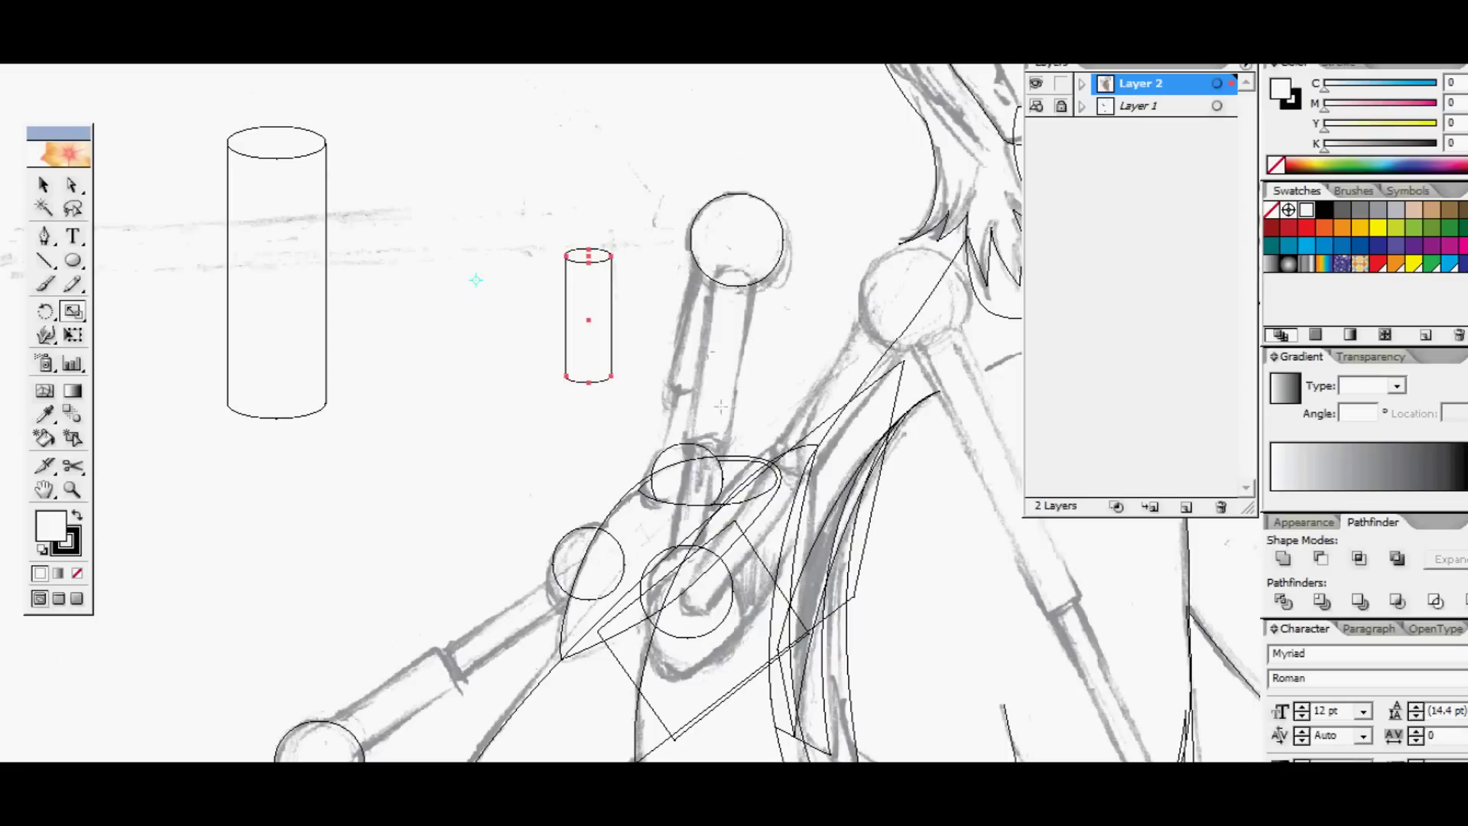
Step: Rotate the small cylinder to the arm's tilt and position it just below the upright arm's ball joint
key(r)
key(ctrl+z)
drag(577, 196, 558, 441)
click(589, 318)
drag(591, 377, 725, 388)
click(743, 272)
drag(707, 437, 670, 397)
ctrl+click(717, 453)
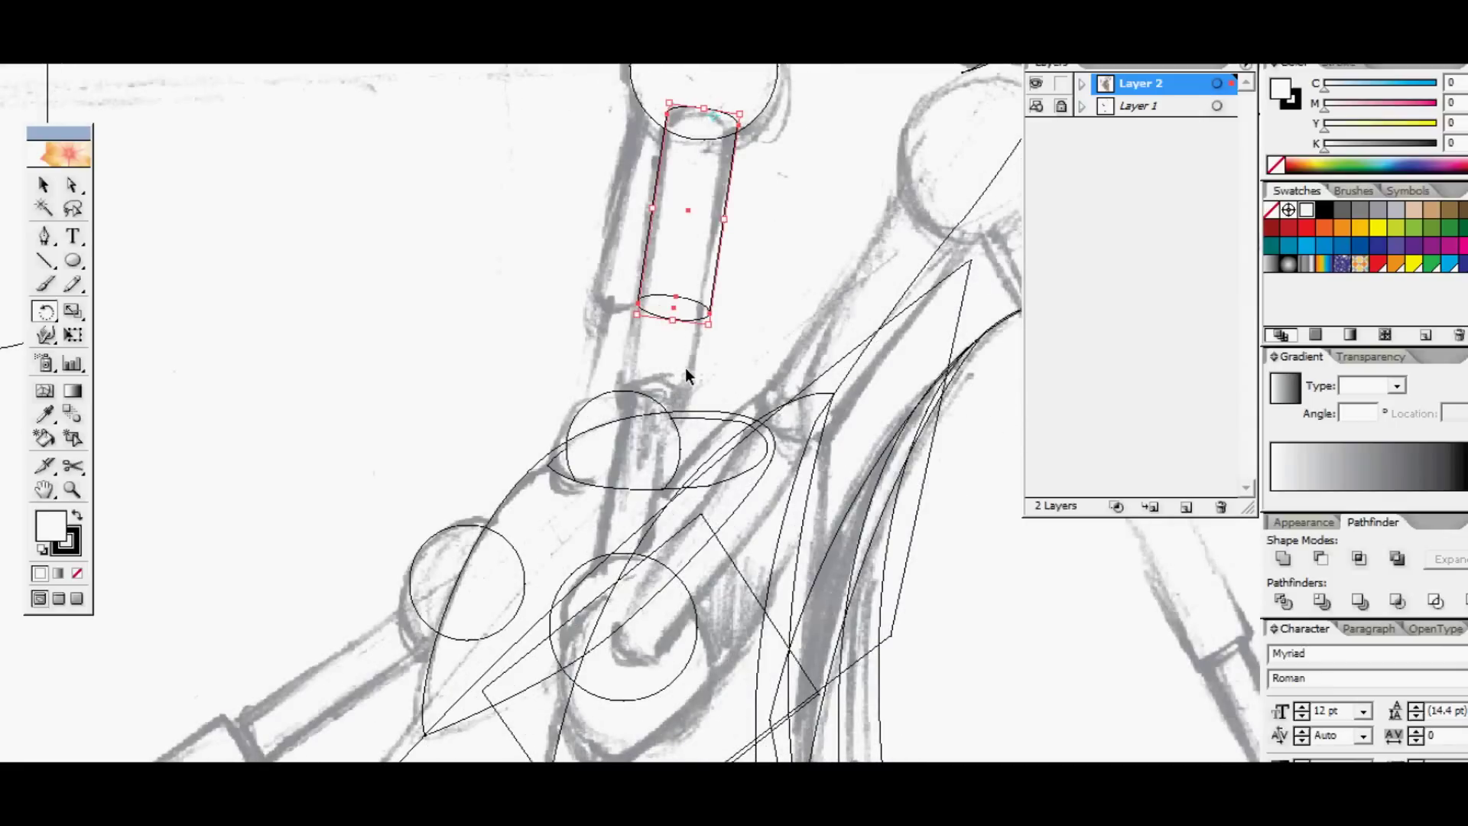
Step: Lengthen the small cylinder down along the upright arm to the shoulder socket and fit its end ellipse to the sketch
drag(672, 321, 648, 474)
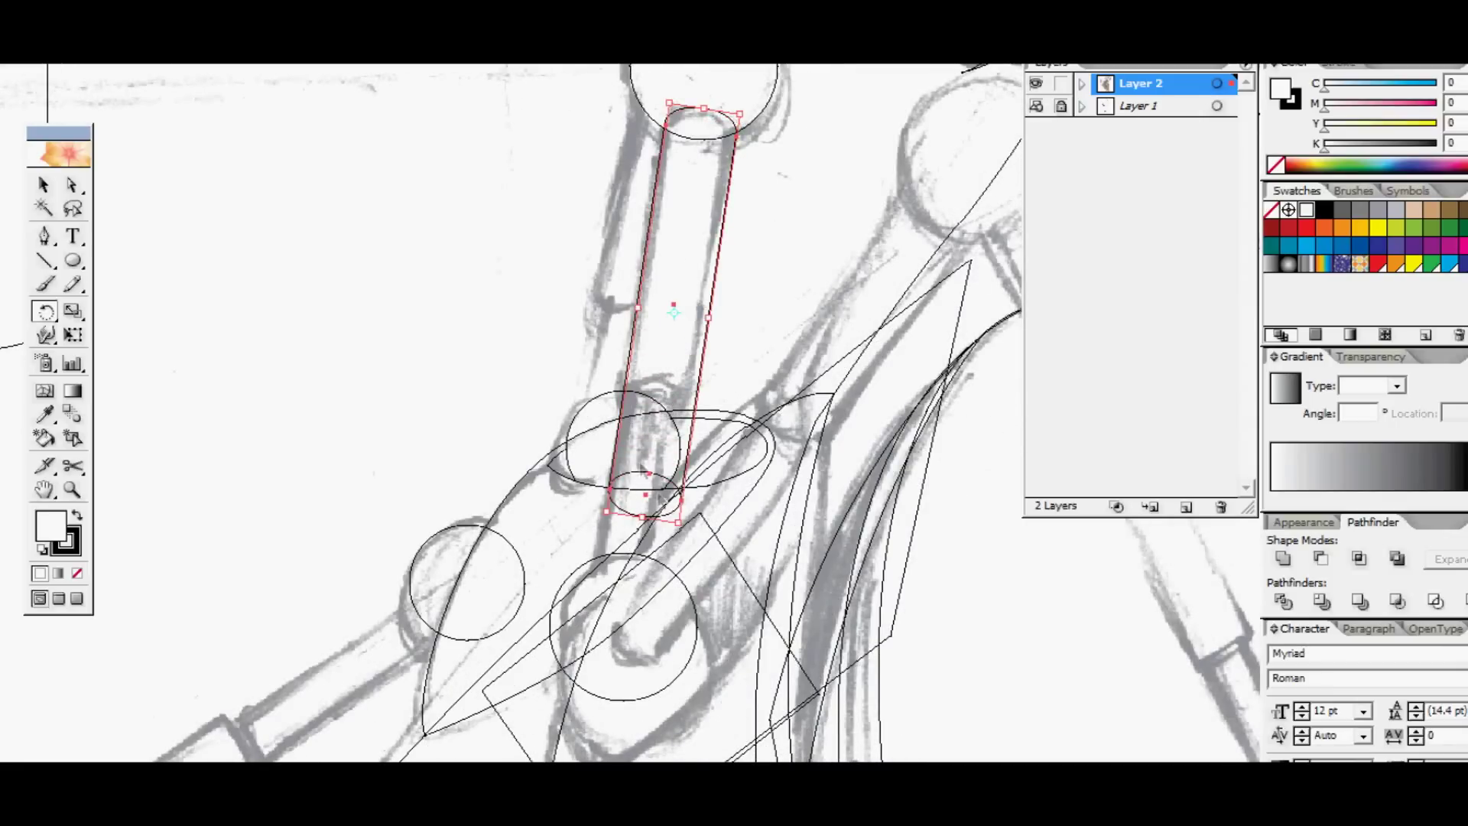
drag(641, 518, 634, 561)
drag(683, 486, 549, 548)
drag(551, 540, 556, 610)
key(a)
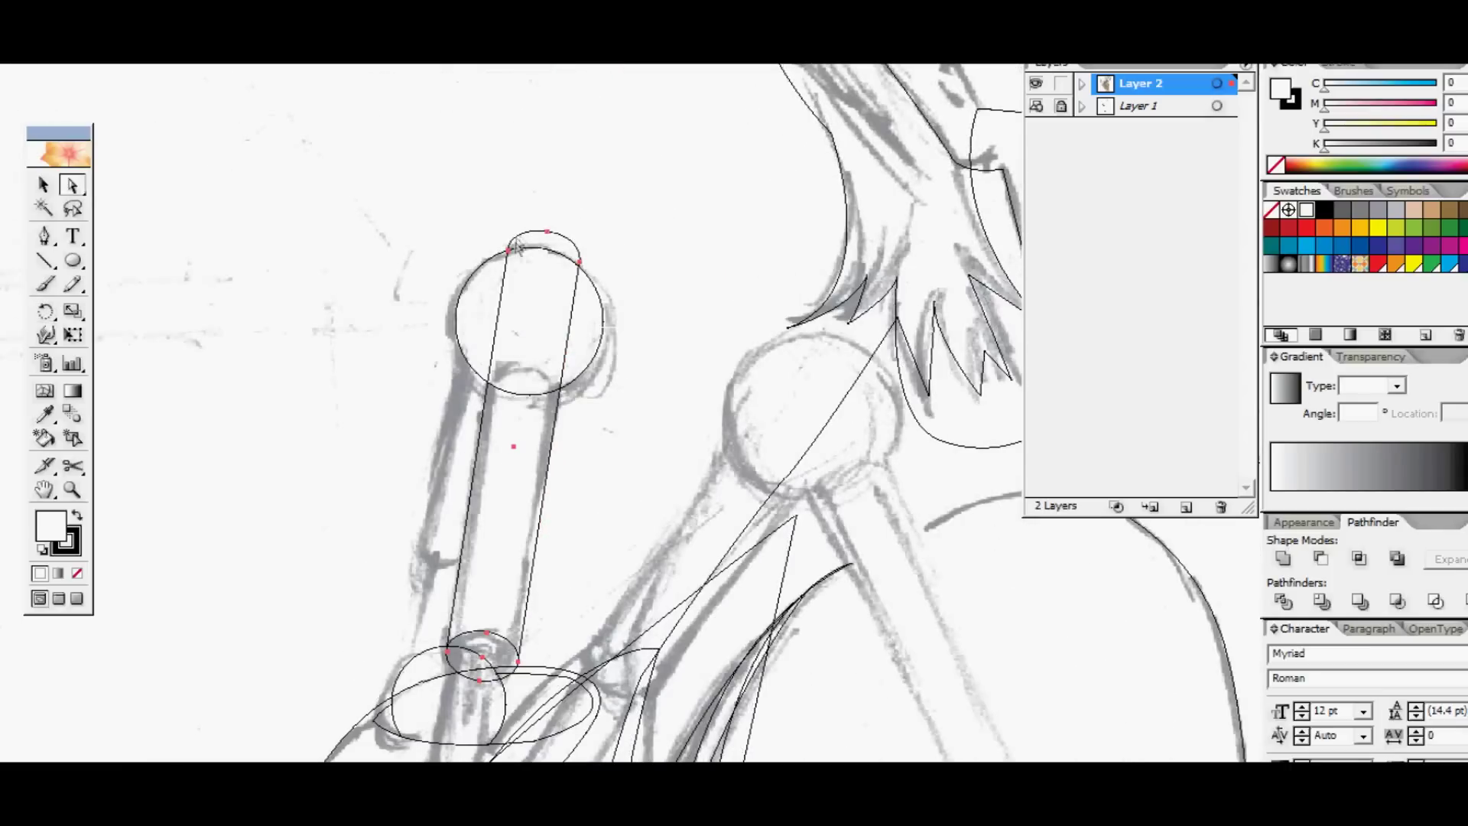
click(491, 306)
drag(481, 185, 600, 268)
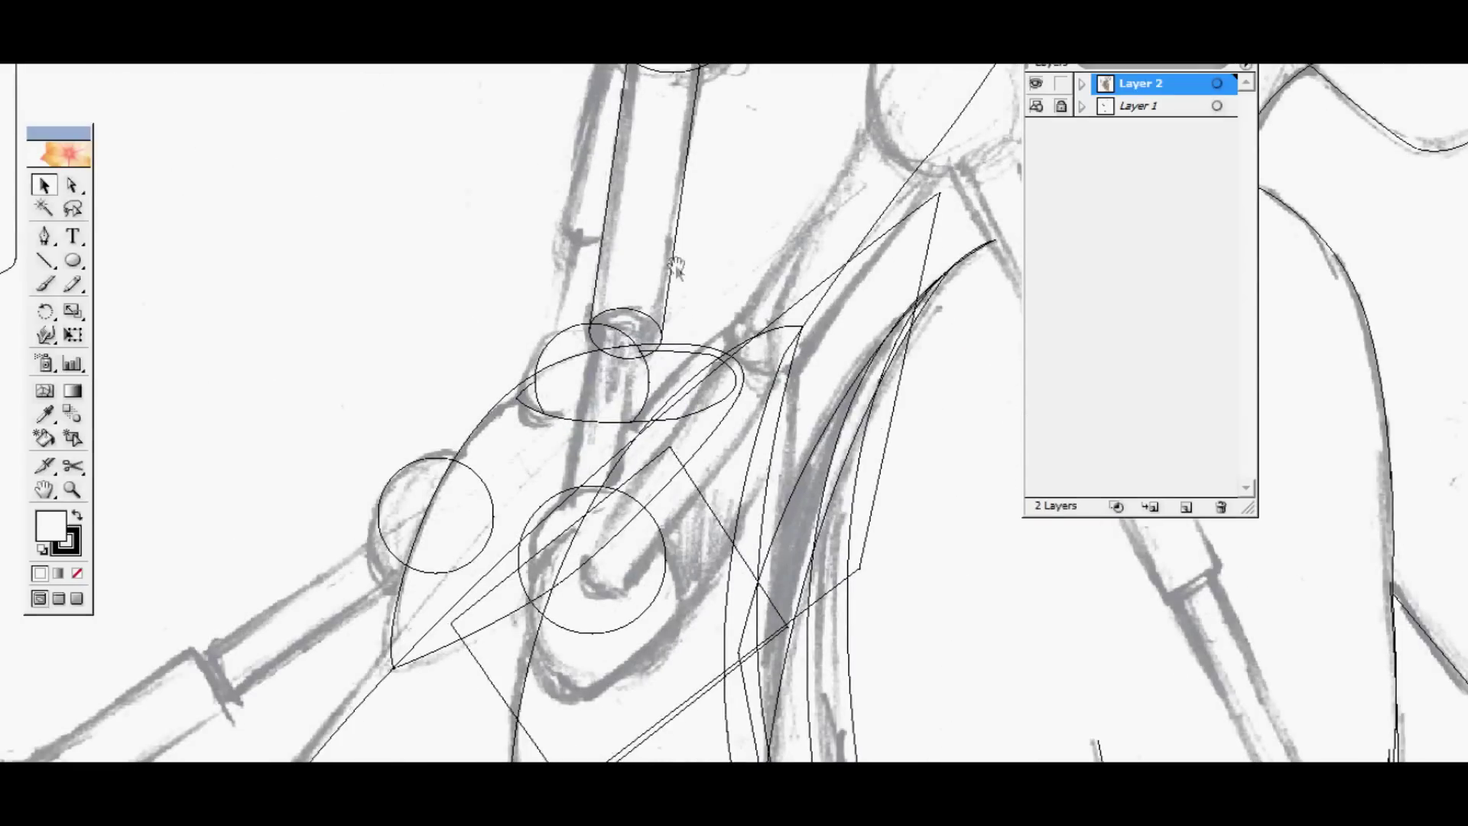
drag(660, 222, 606, 275)
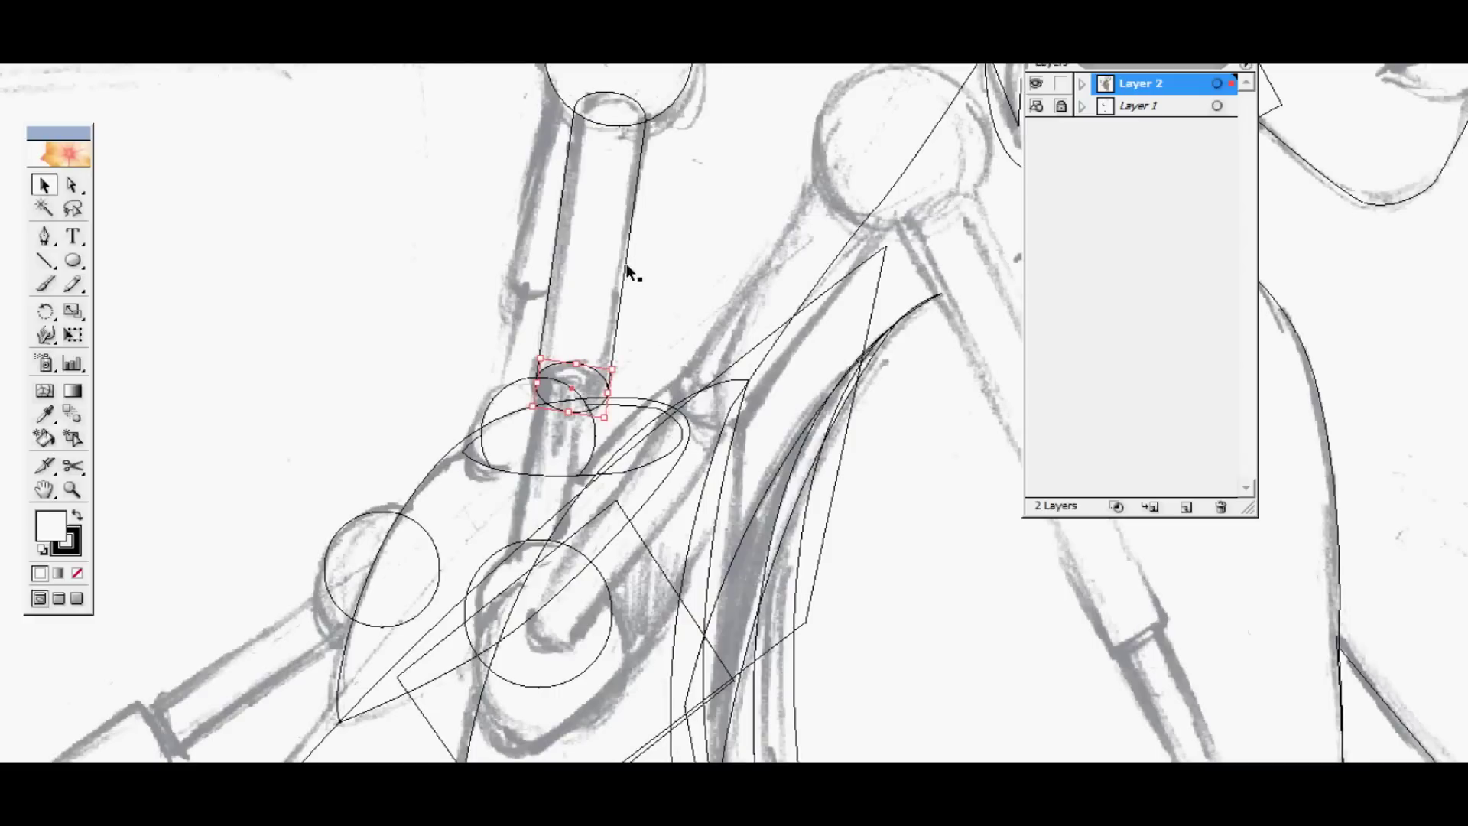
click(587, 553)
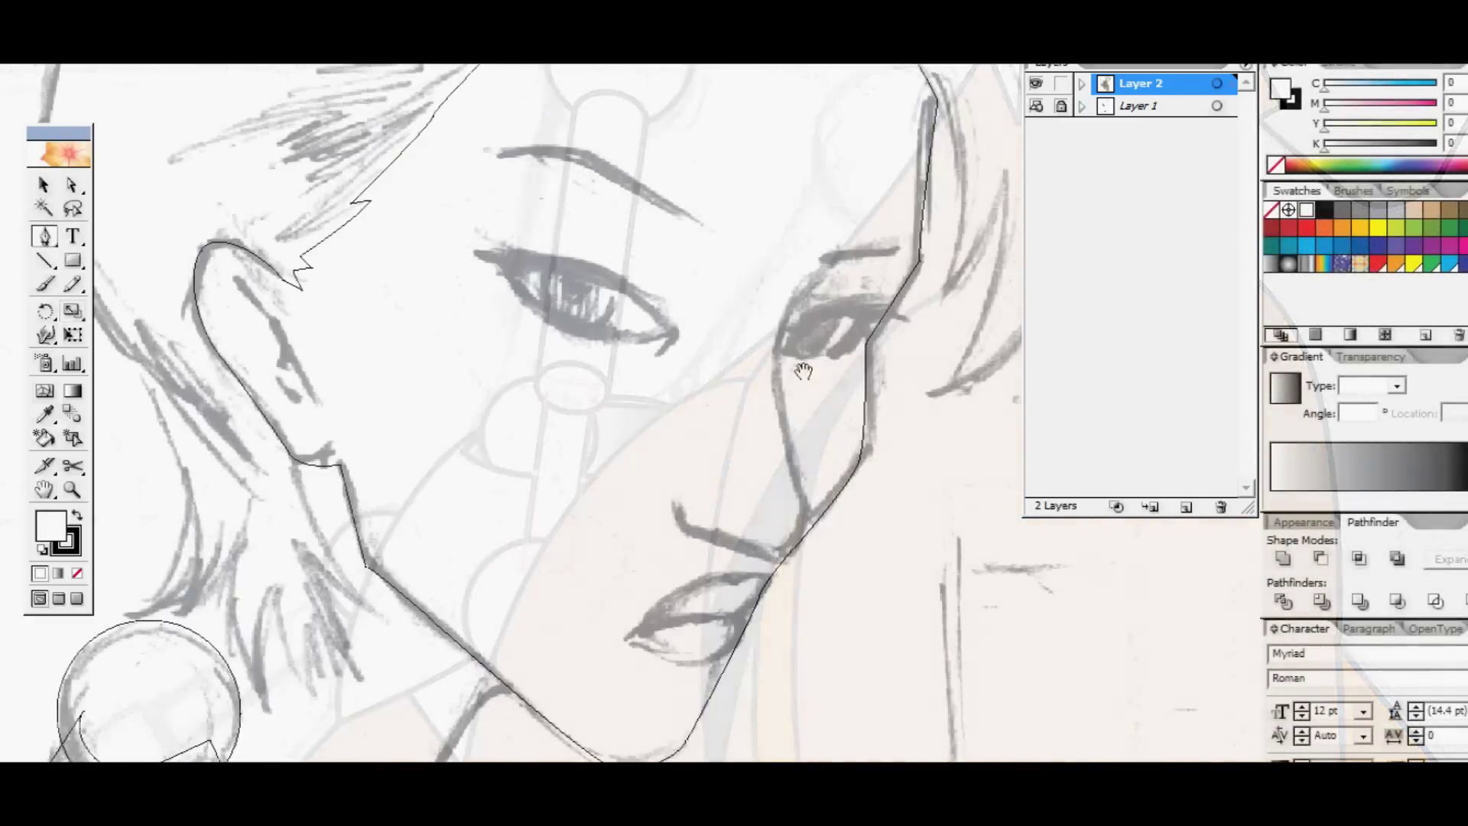
Step: Trace the near eyebrow as a closed, tapered shape with no stroke
ctrl+alt+click(764, 433)
ctrl+alt+click(731, 413)
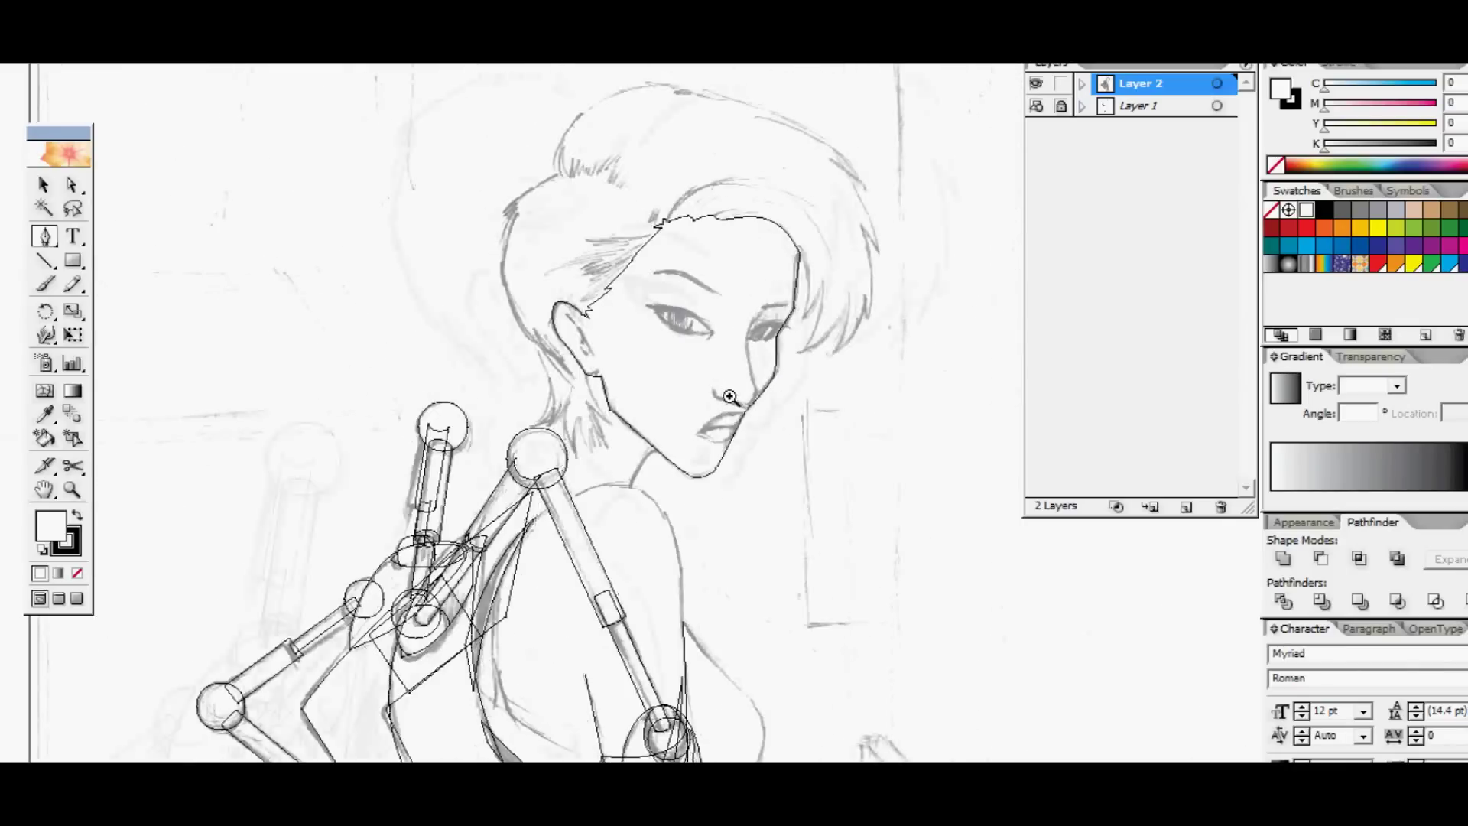
ctrl+click(729, 395)
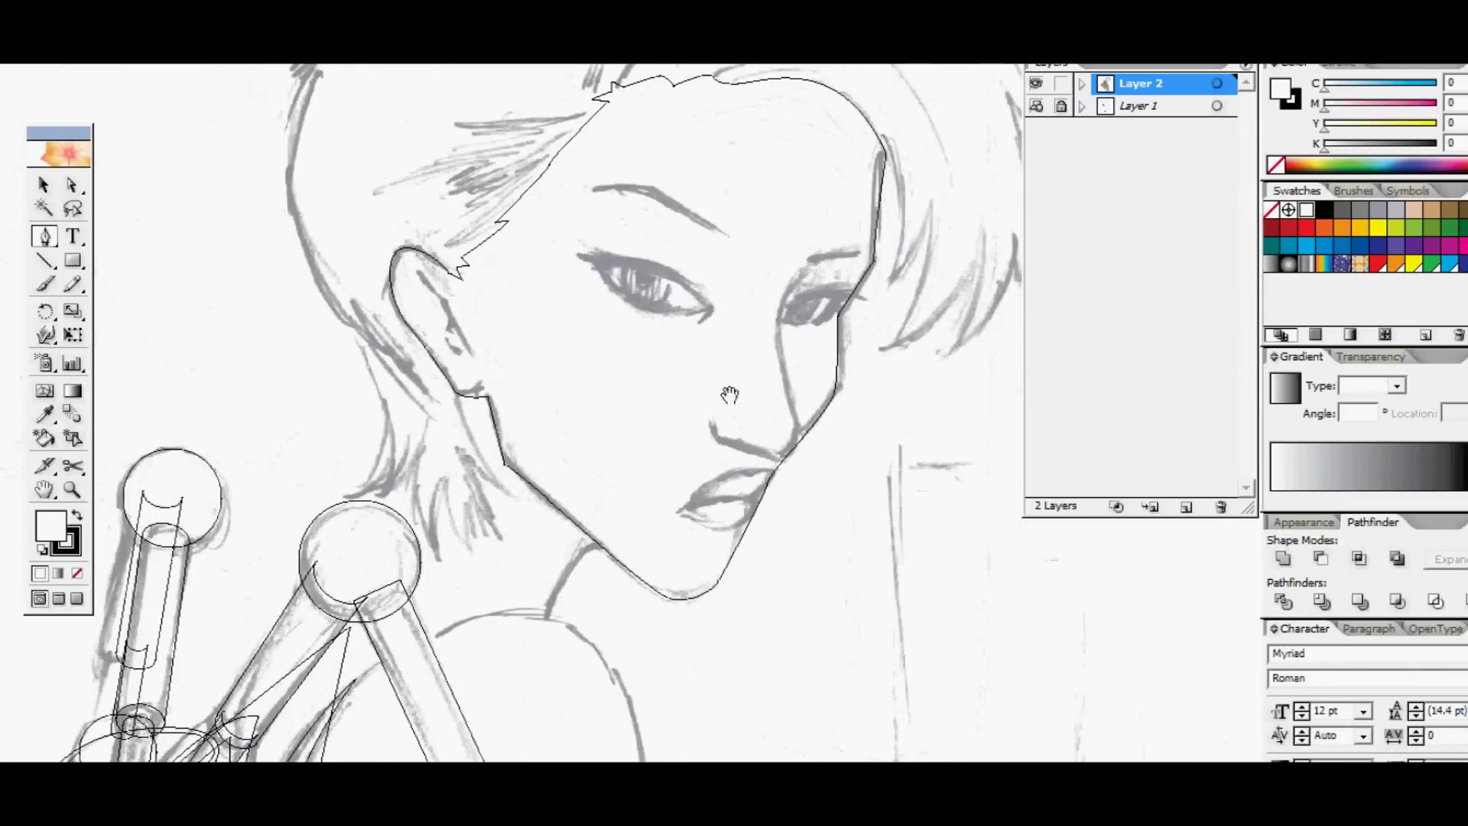
key(x)
click(1274, 169)
ctrl+click(707, 199)
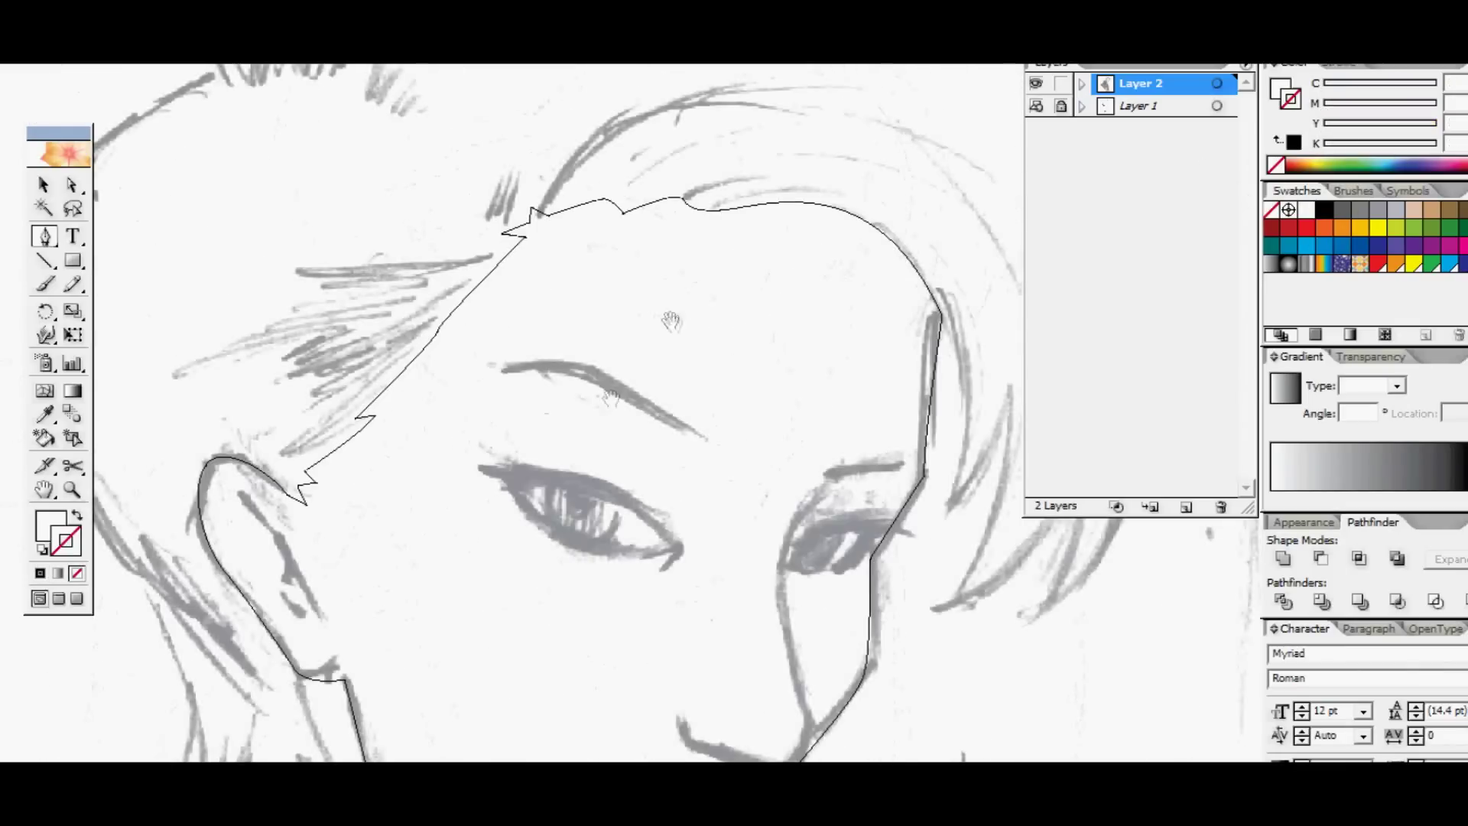
ctrl+click(600, 406)
click(537, 319)
drag(668, 317, 699, 333)
drag(839, 410, 583, 326)
click(557, 327)
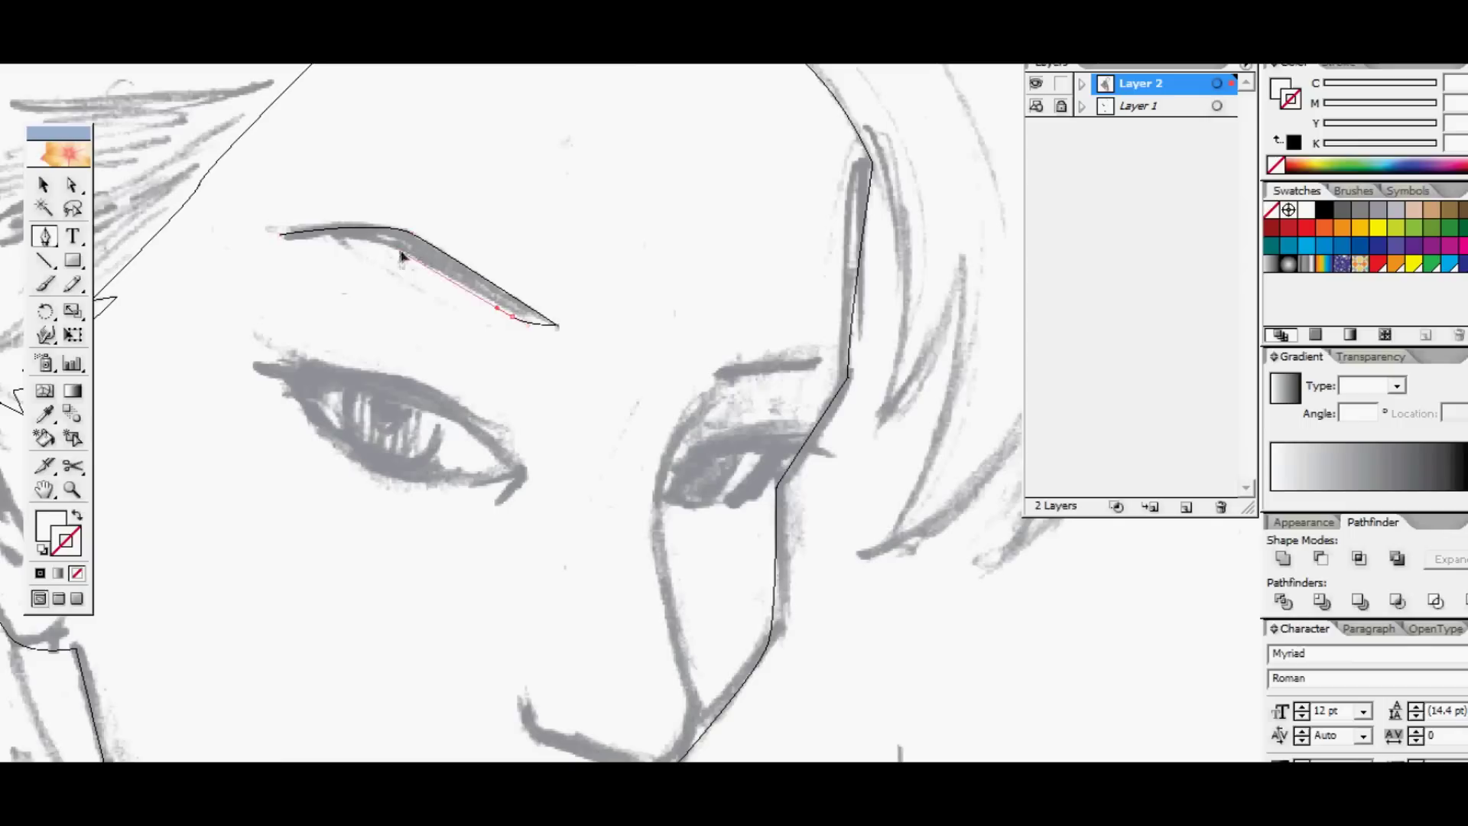
click(280, 237)
Step: Trace the short far eyebrow as a closed shape reaching the face outline
drag(591, 259, 471, 216)
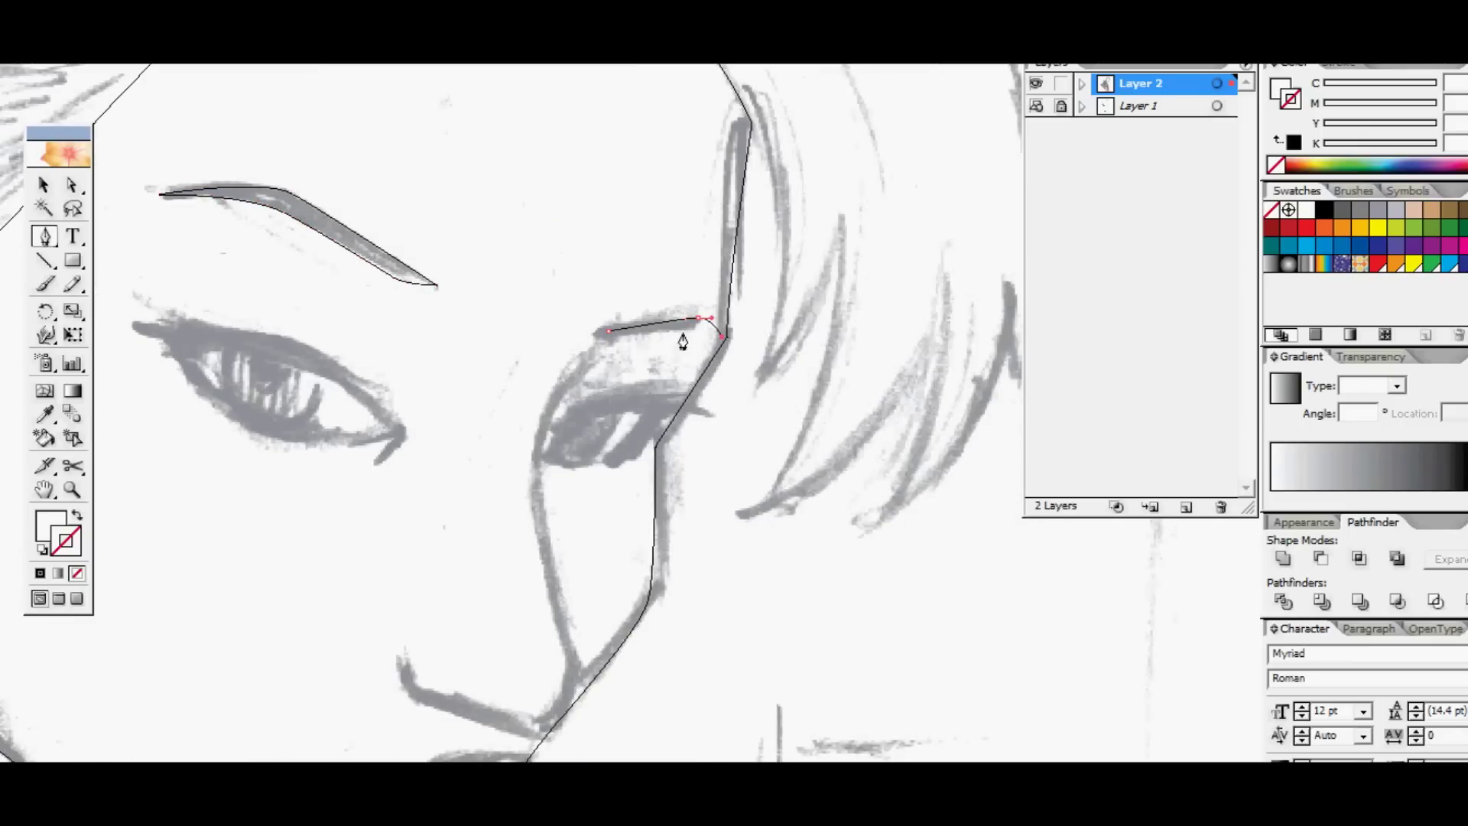
click(609, 331)
drag(366, 427, 540, 359)
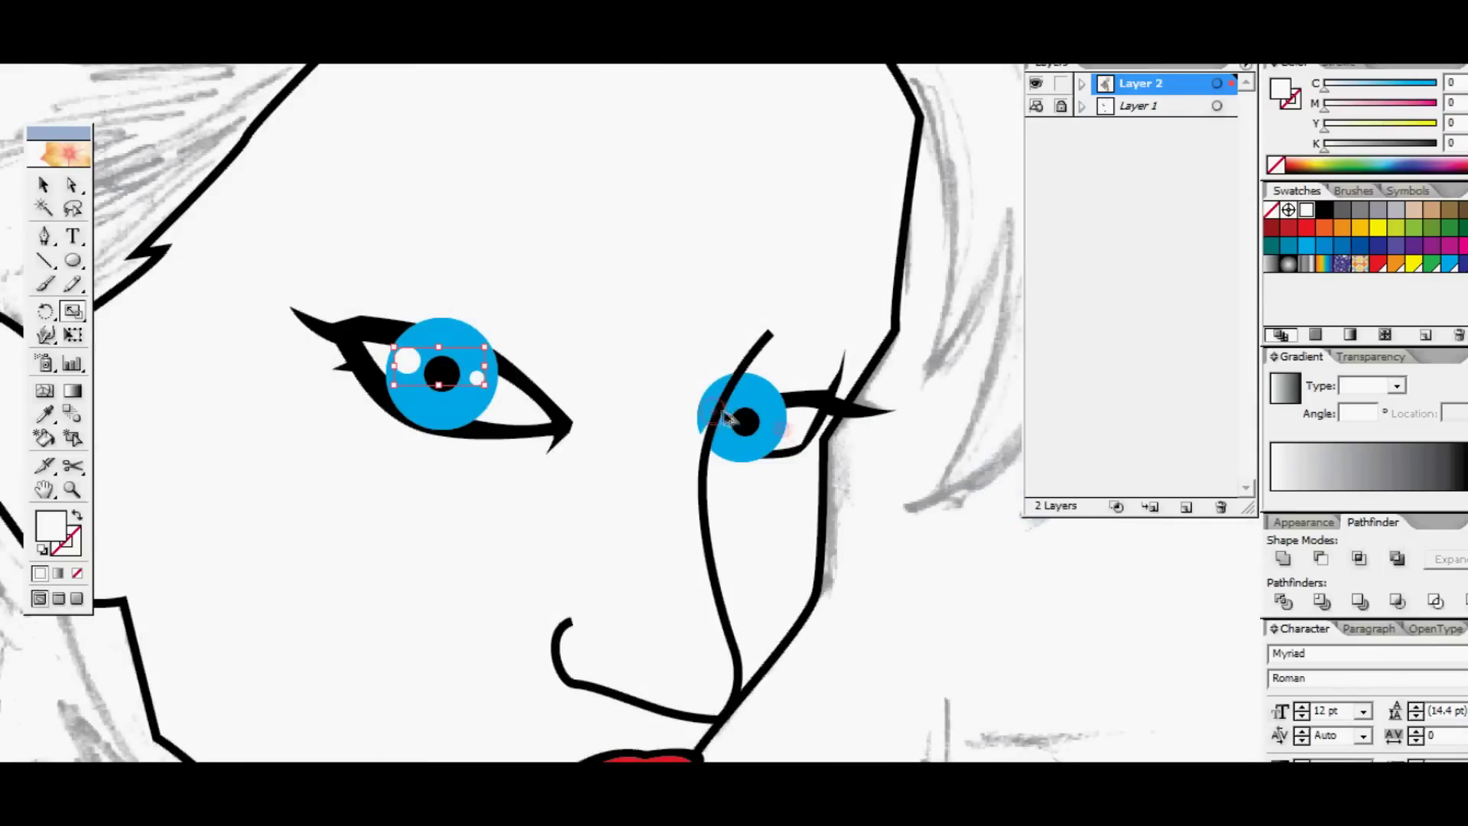
Step: Place copies of the near eye's white highlights on the far eye's iris and deselect them
ctrl+click(645, 369)
mouse_move(724, 412)
mouse_down()
mouse_move(708, 401)
mouse_move(732, 429)
mouse_up()
key(ctrl+z)
key(ctrl+shift+a)
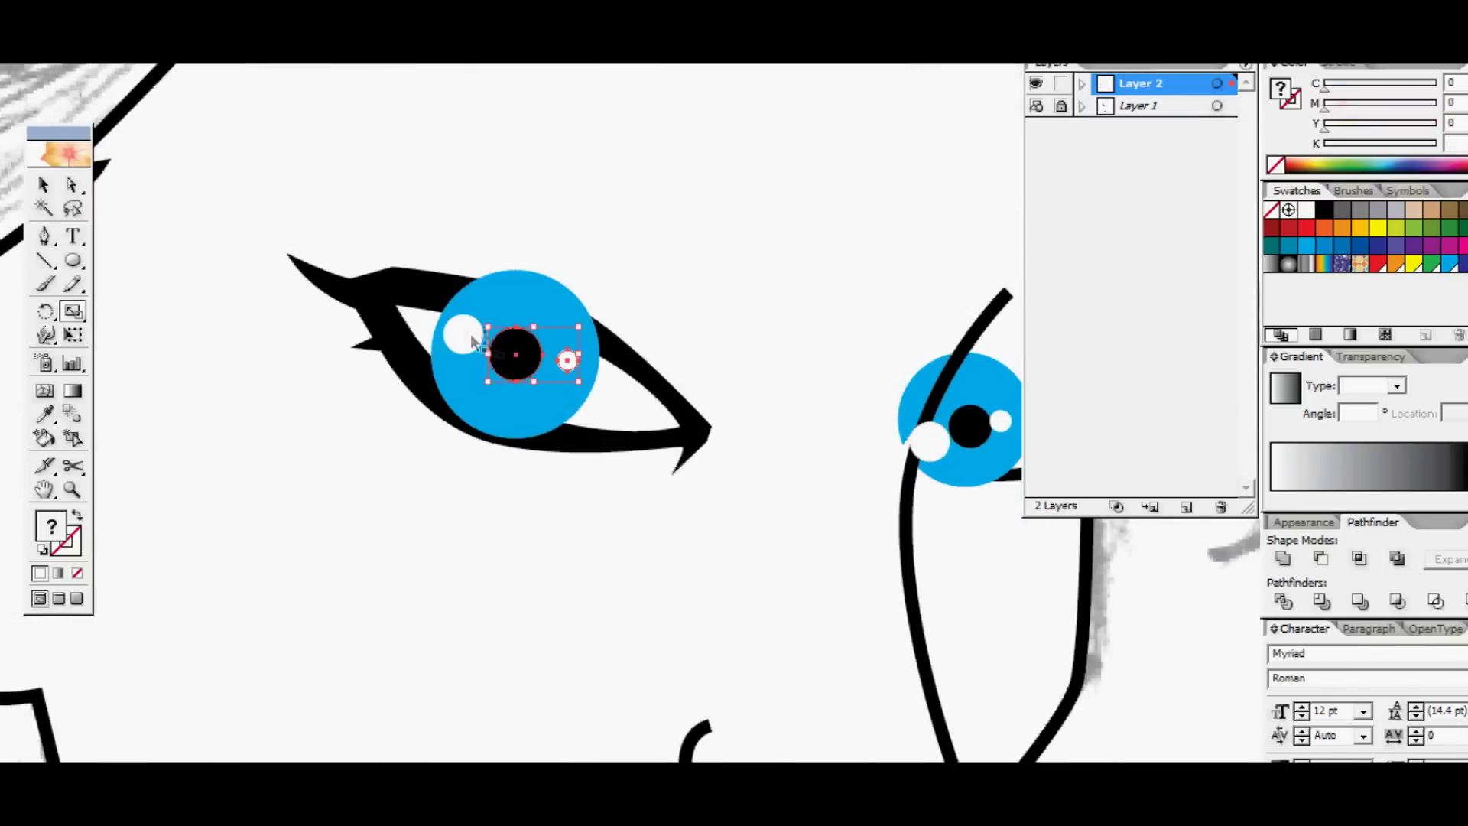
Step: Copy the near eye's inner shape in front and use it as a clipping mask for the iris, pupil and highlights
click(498, 419)
click(633, 416)
key(ctrl+c)
ctrl+click(556, 381)
key(ctrl+f)
ctrl+shift+click(514, 413)
key(ctrl+7)
ctrl+click(730, 434)
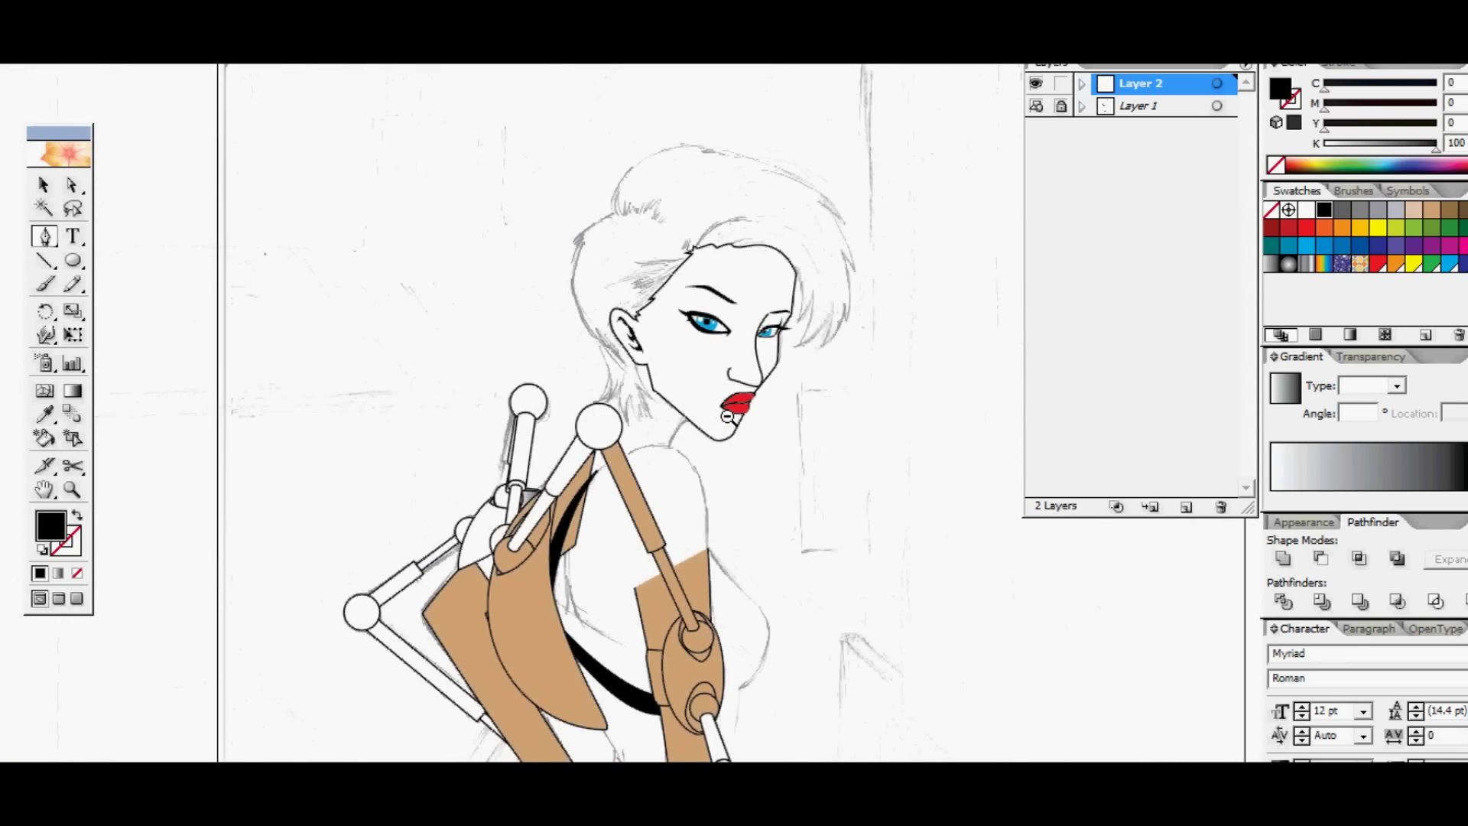
Step: Trace the jagged shadow edge through the front hair, from the crown tuft along the fringe to its tip
drag(715, 420, 681, 416)
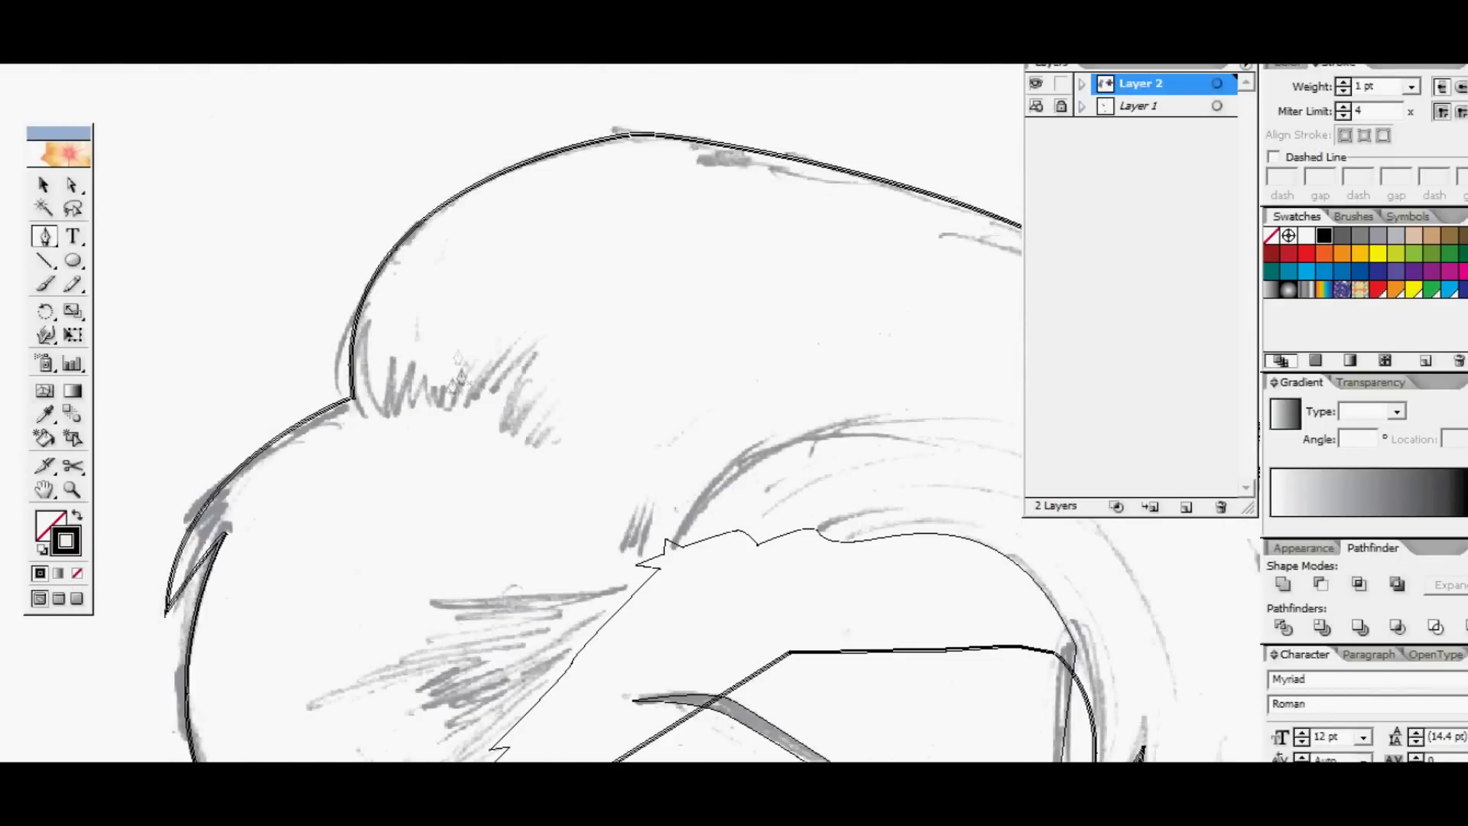
click(389, 403)
drag(401, 339, 414, 322)
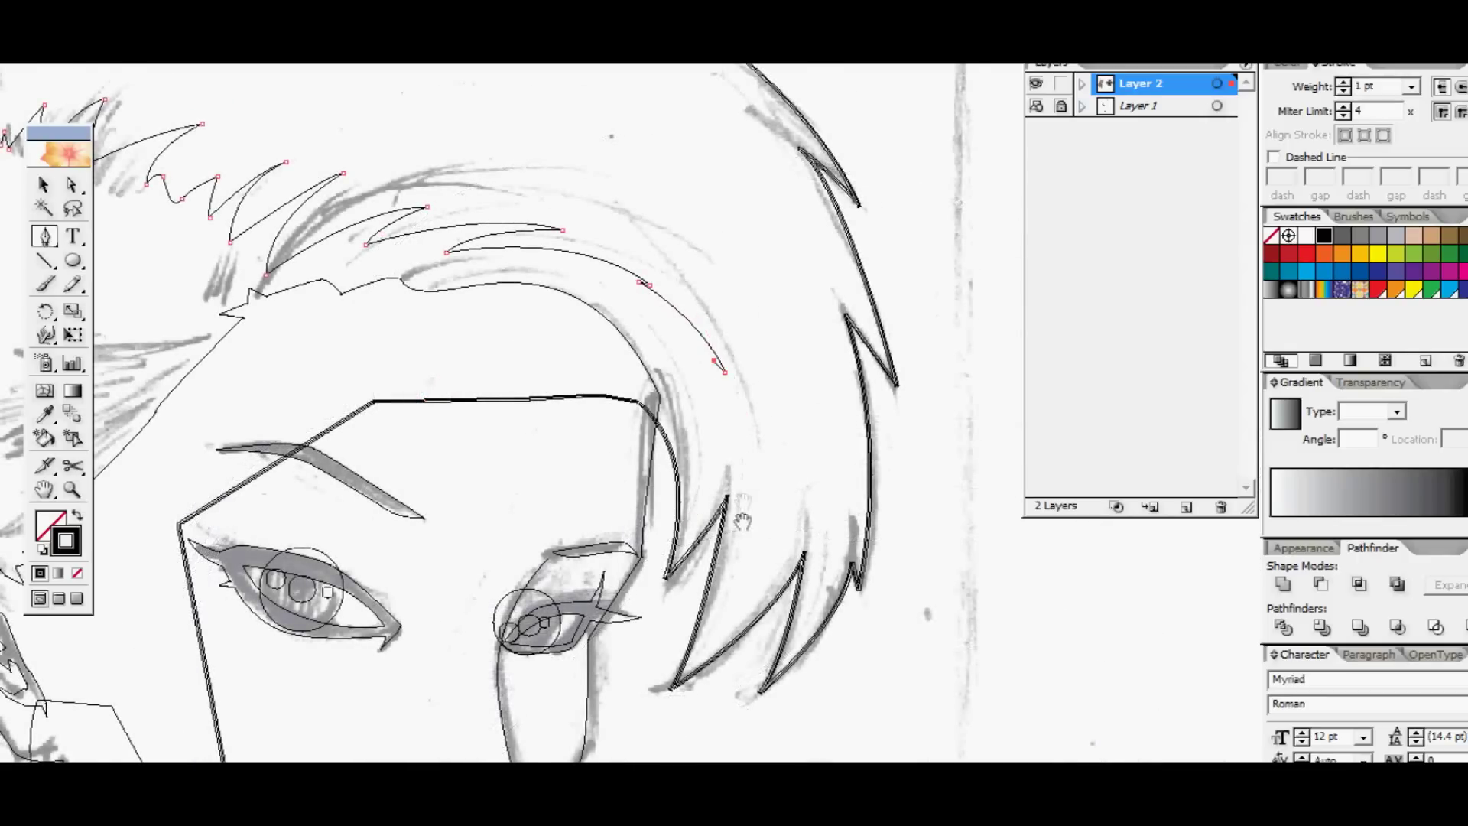
drag(743, 520, 752, 382)
drag(662, 548, 526, 754)
mouse_move(412, 292)
mouse_down()
mouse_move(402, 390)
mouse_move(777, 465)
mouse_move(806, 579)
mouse_up()
ctrl+click(380, 336)
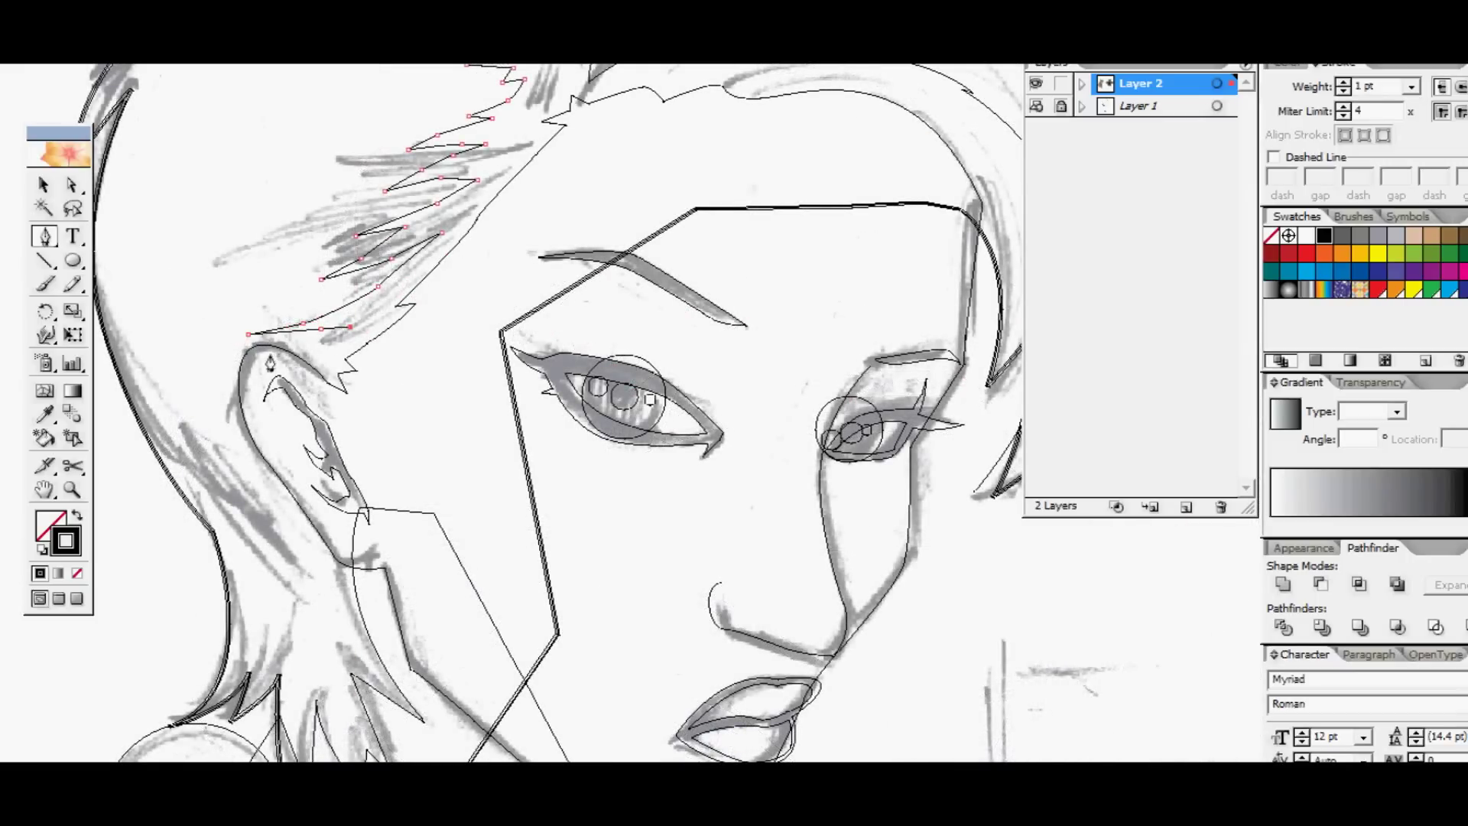
Step: Trace the jagged shadow shape in the back hair, passing around the ear and down to the neck
drag(270, 355, 254, 358)
drag(306, 419, 253, 356)
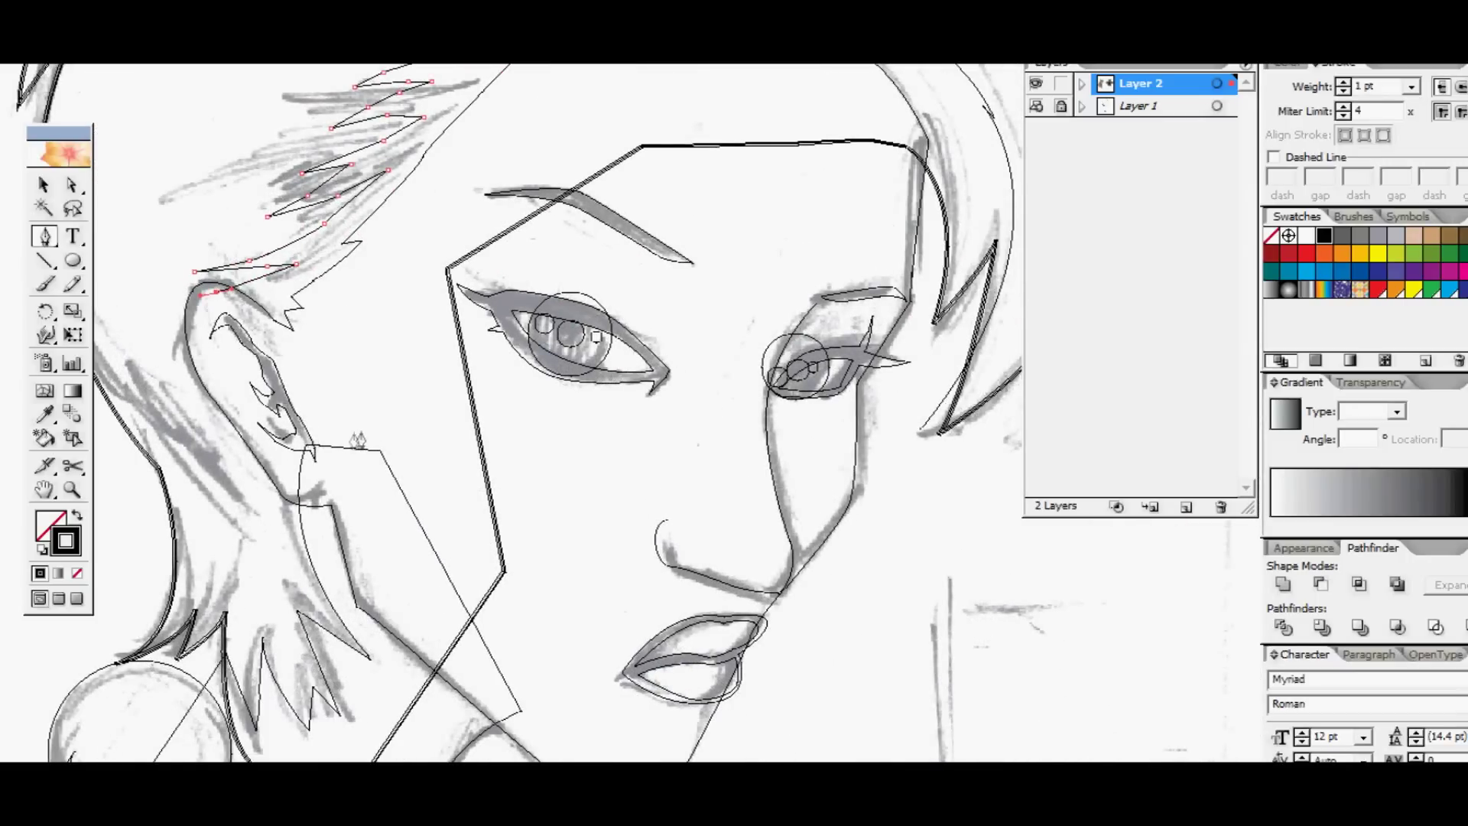
ctrl+alt+click(352, 443)
drag(754, 463, 488, 479)
drag(561, 583, 623, 603)
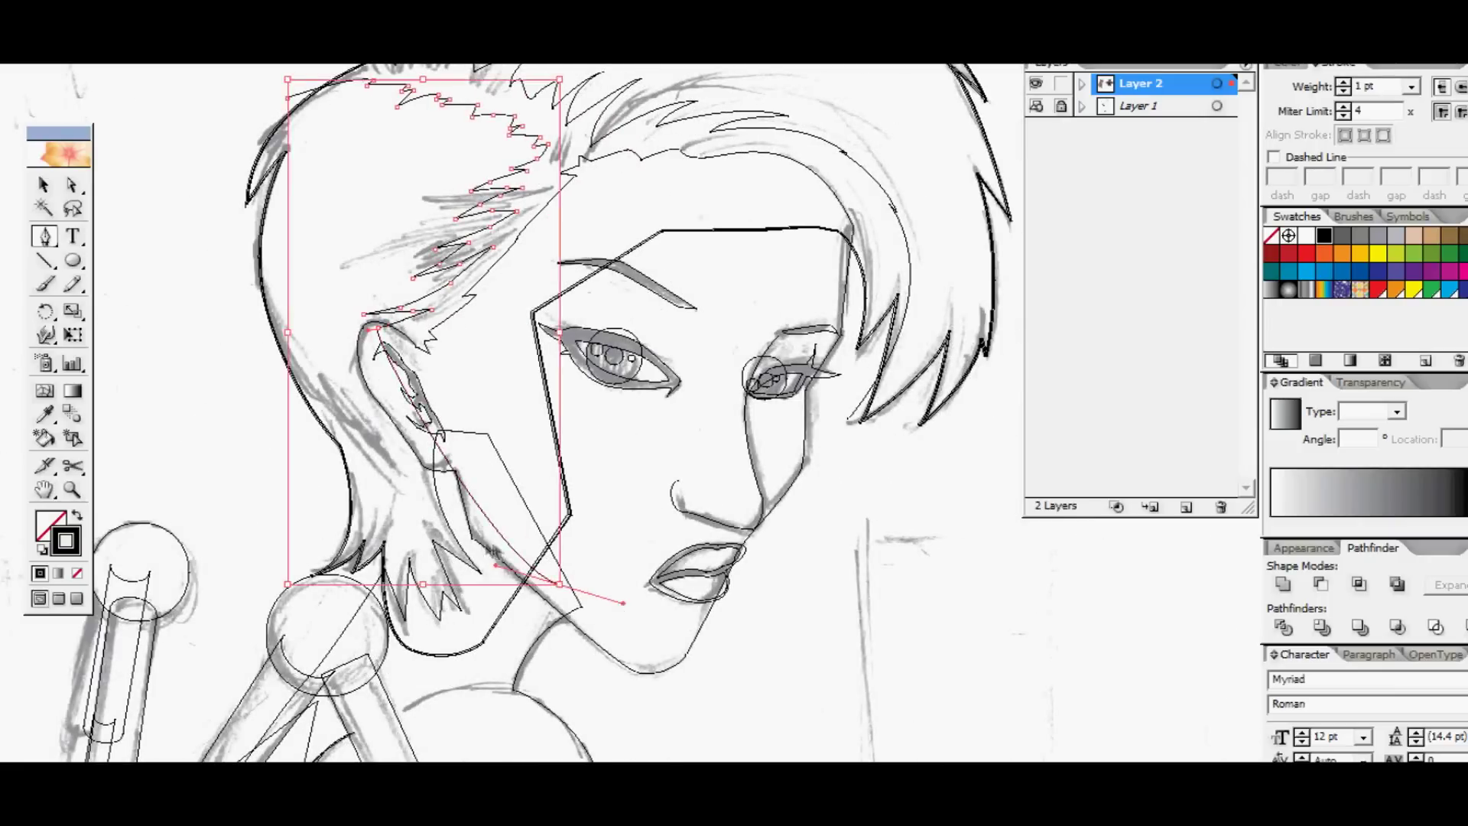
key(ctrl+z)
ctrl+click(467, 461)
drag(644, 439, 650, 457)
drag(663, 501, 650, 457)
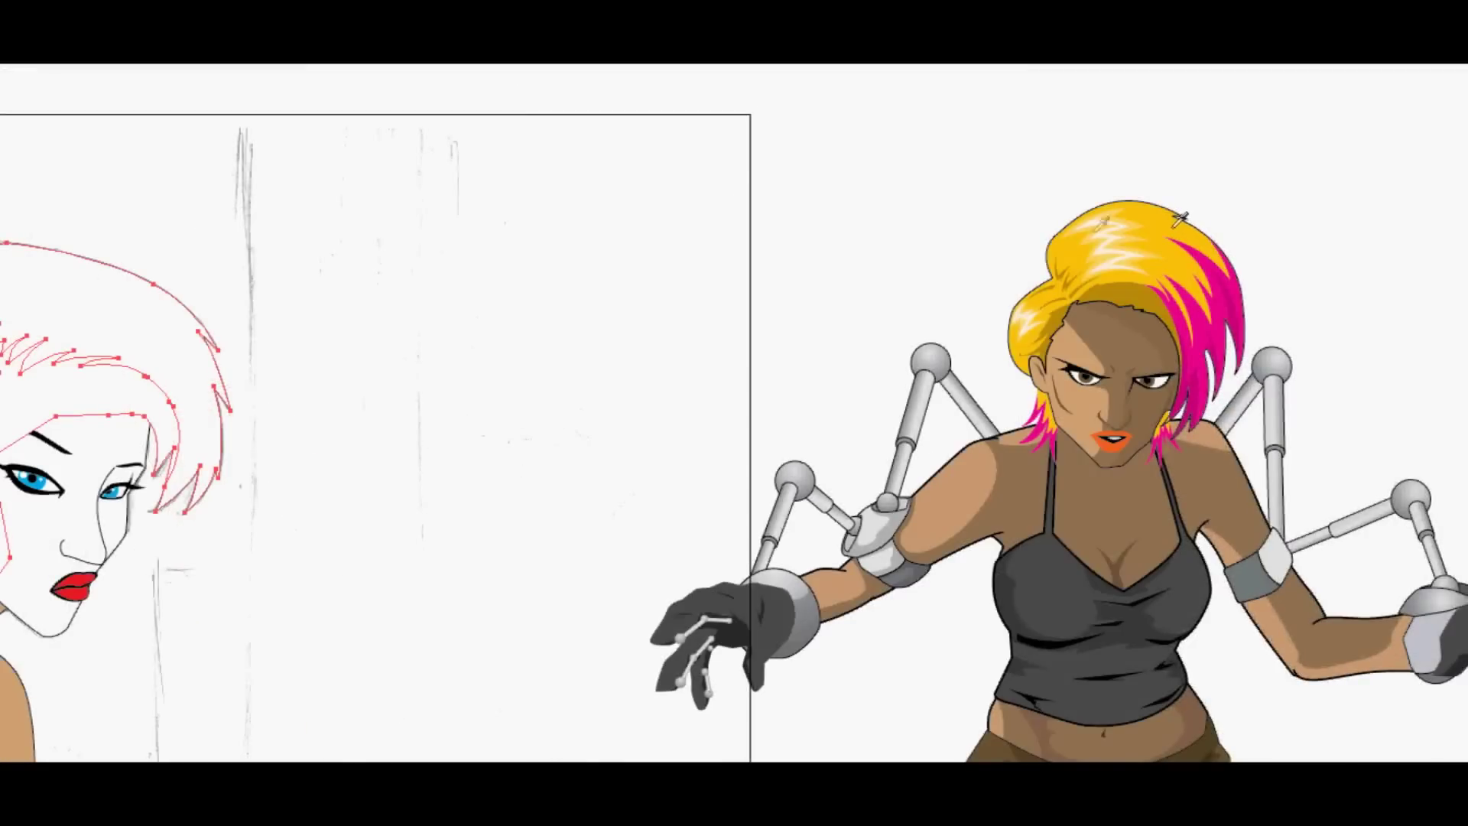
Step: Sample the yellow hair color from the finished character onto the selected hair shapes and send them one level back
scroll(1181, 219, left, 2)
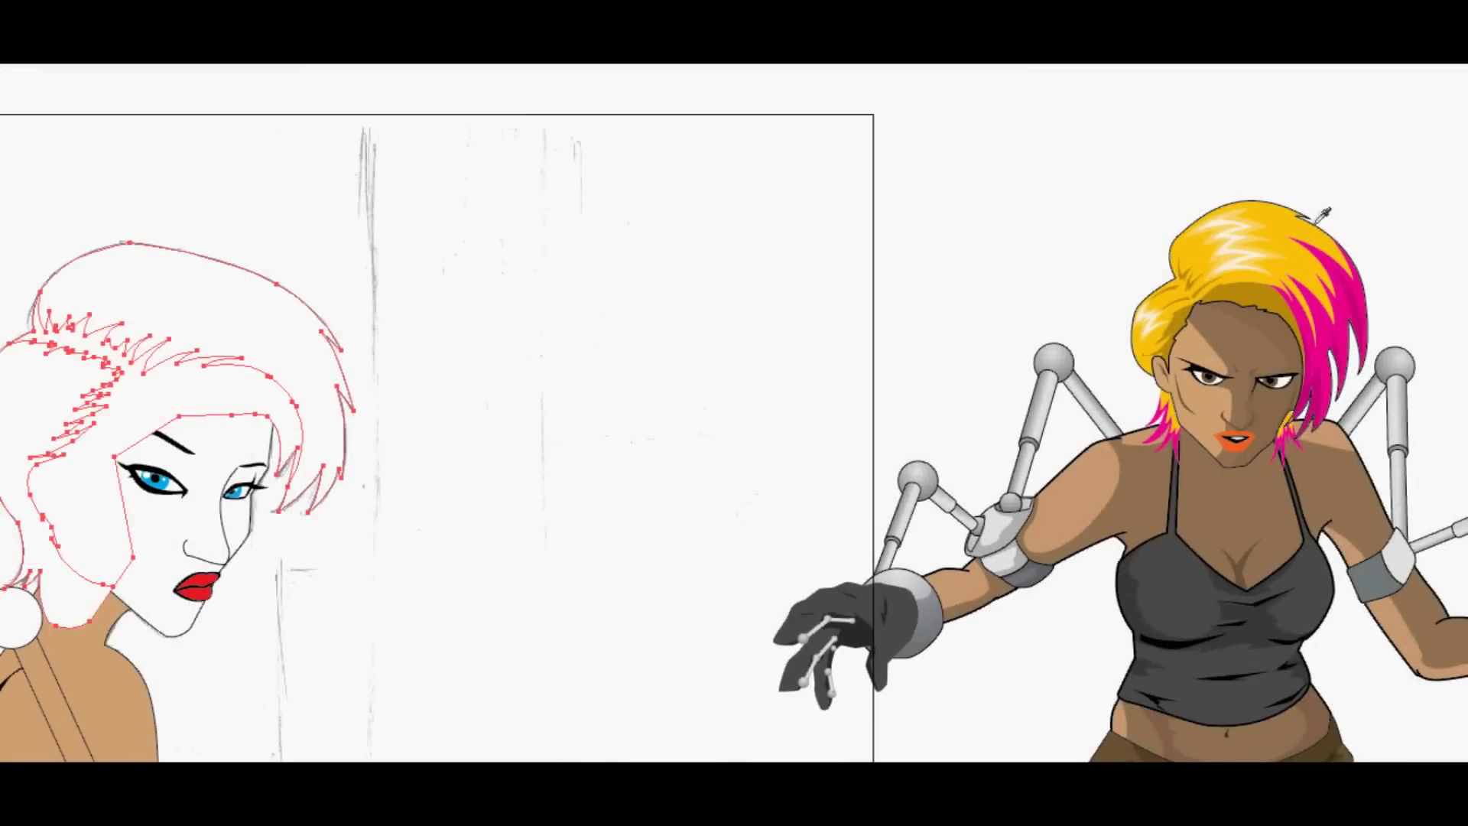
click(1303, 232)
key(ctrl+[)
ctrl+click(448, 258)
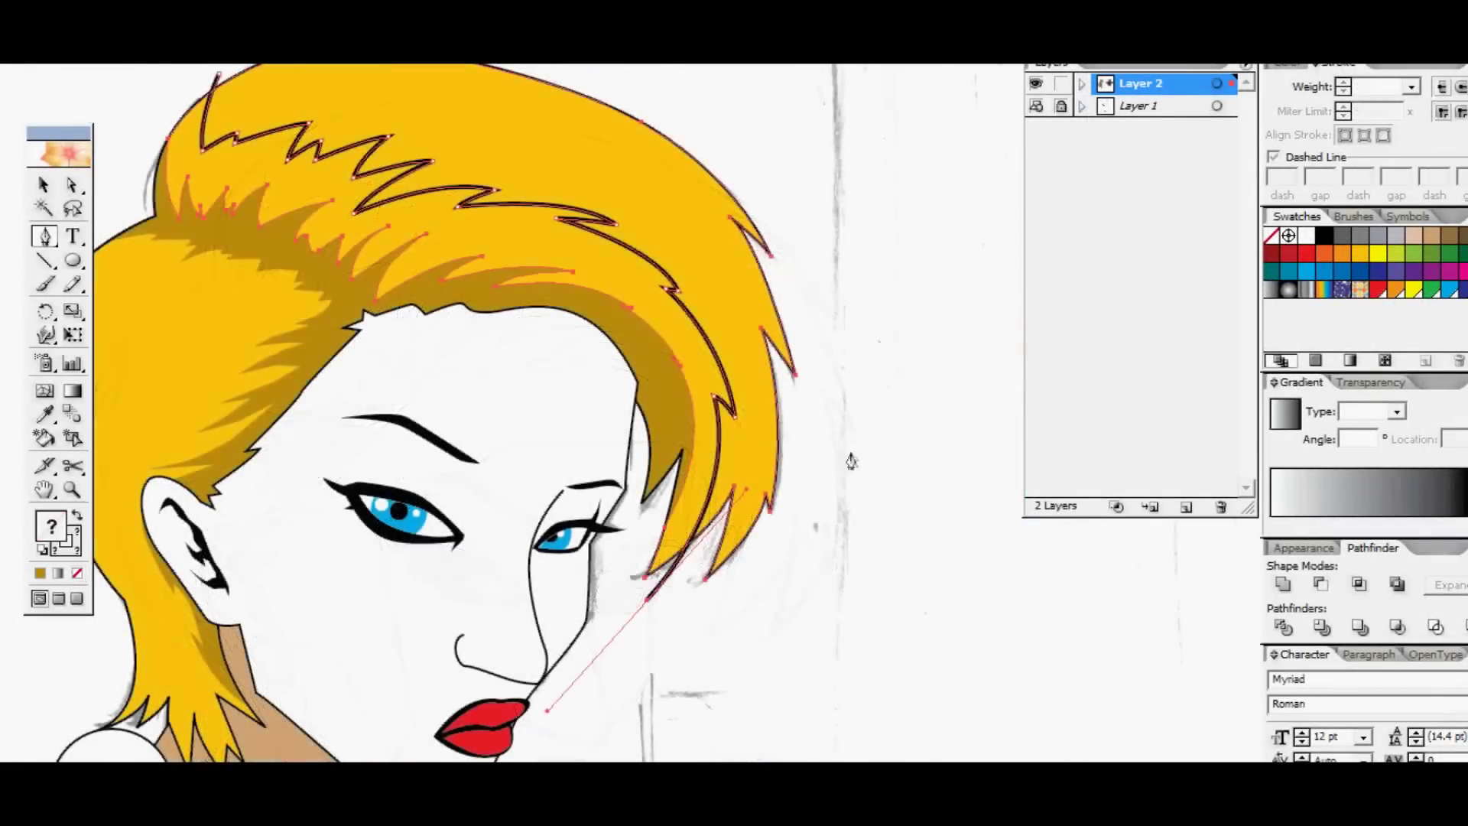
Step: Split the front hair along the drawn jagged line and fill the resulting band with the sampled dark shadow color
click(662, 372)
key(i)
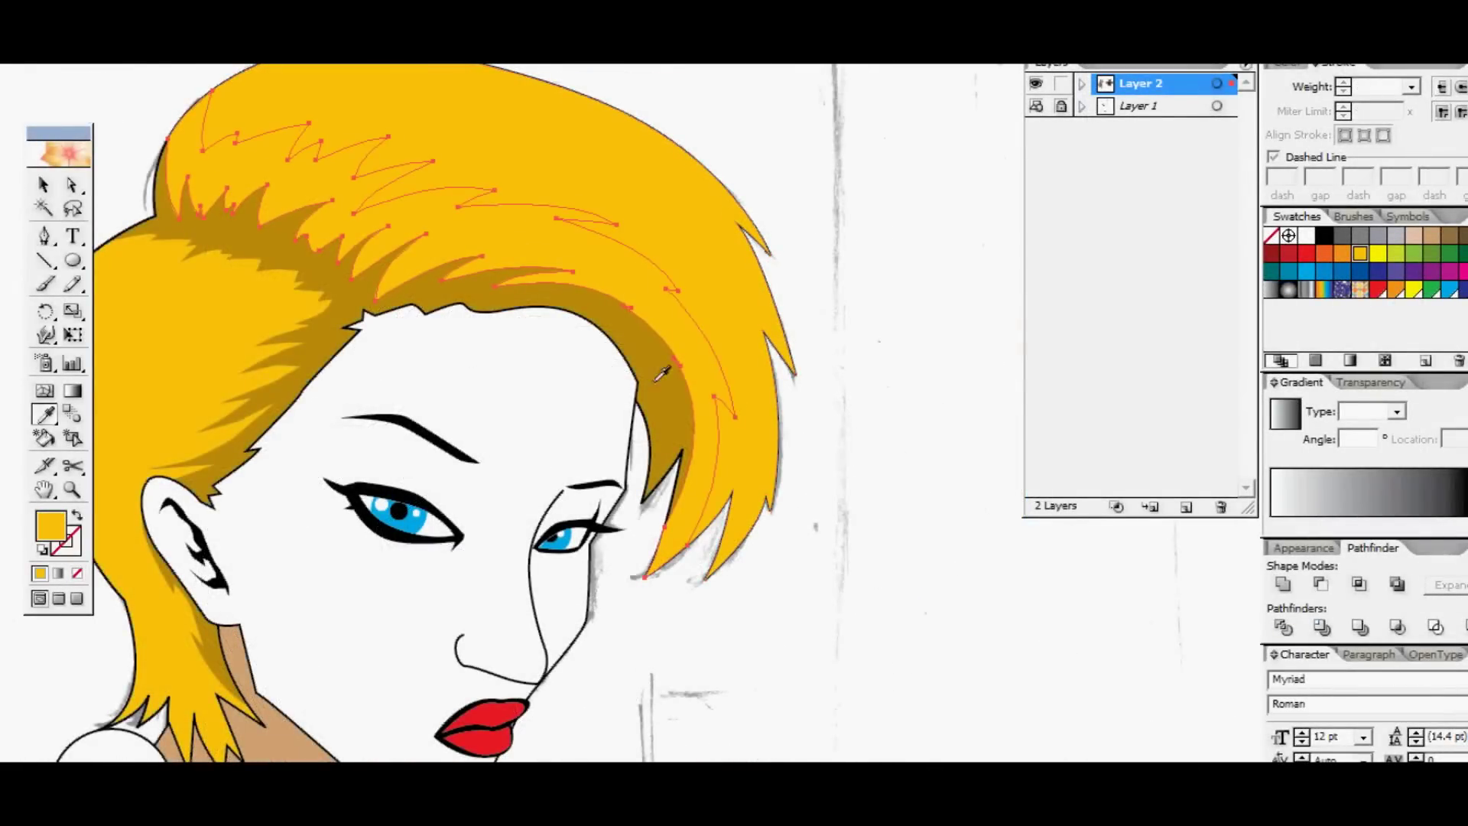
click(662, 373)
click(1281, 67)
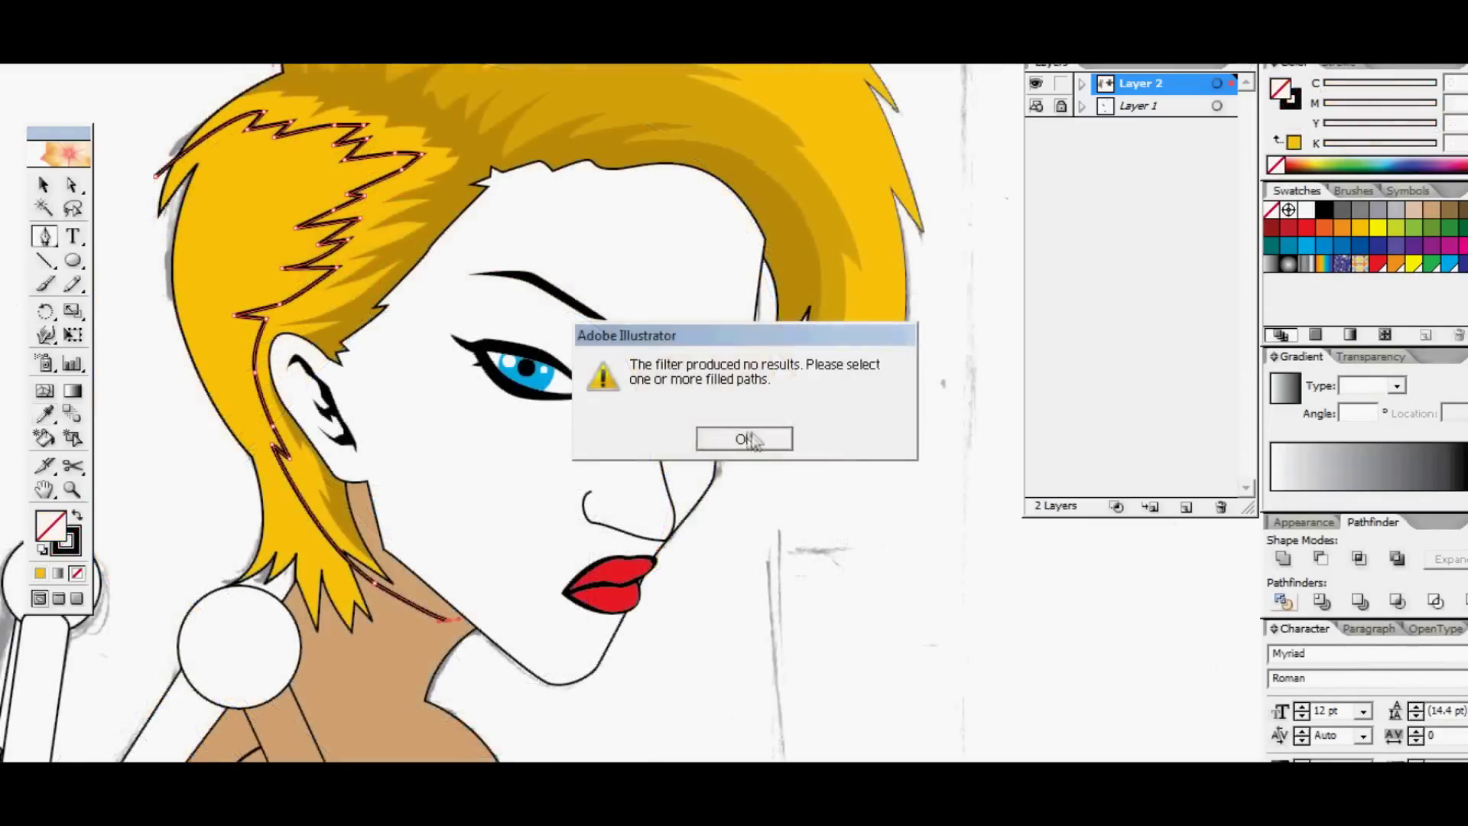
Step: Fill the back hair's shadow band with the front hair's sampled midtone and delete the leftover piece
key(Return)
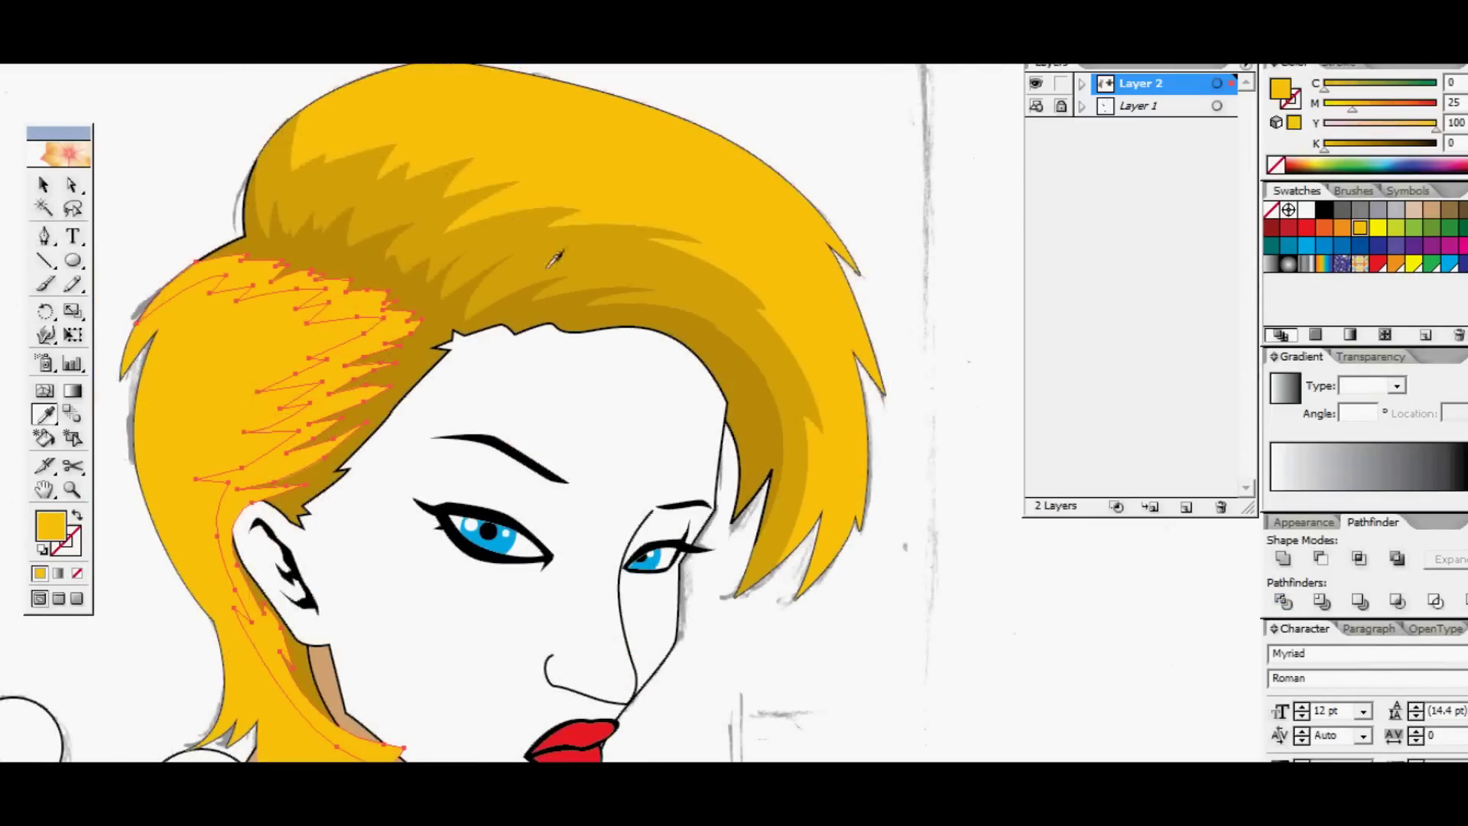
click(555, 258)
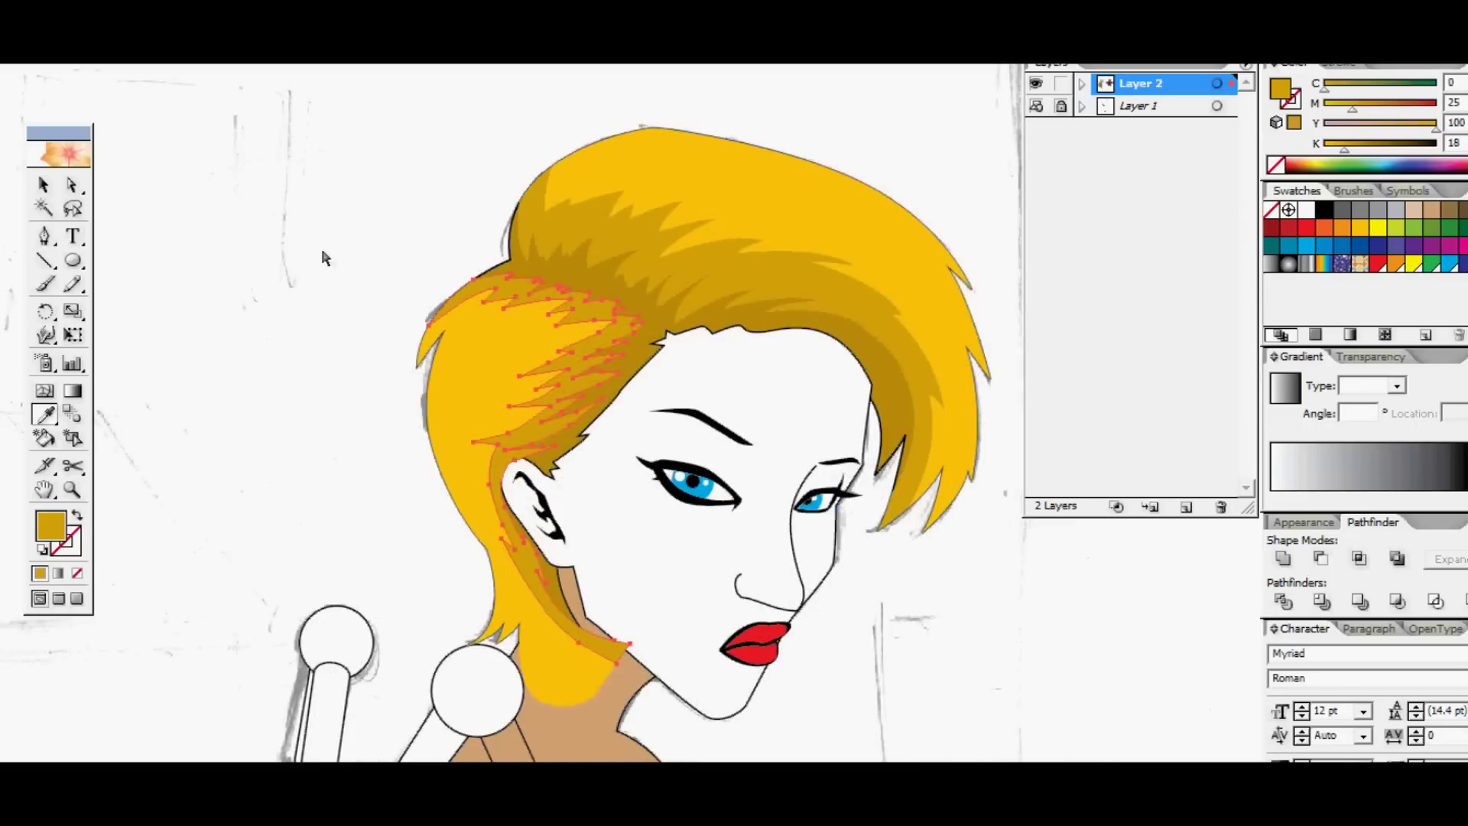
key(v)
key(Delete)
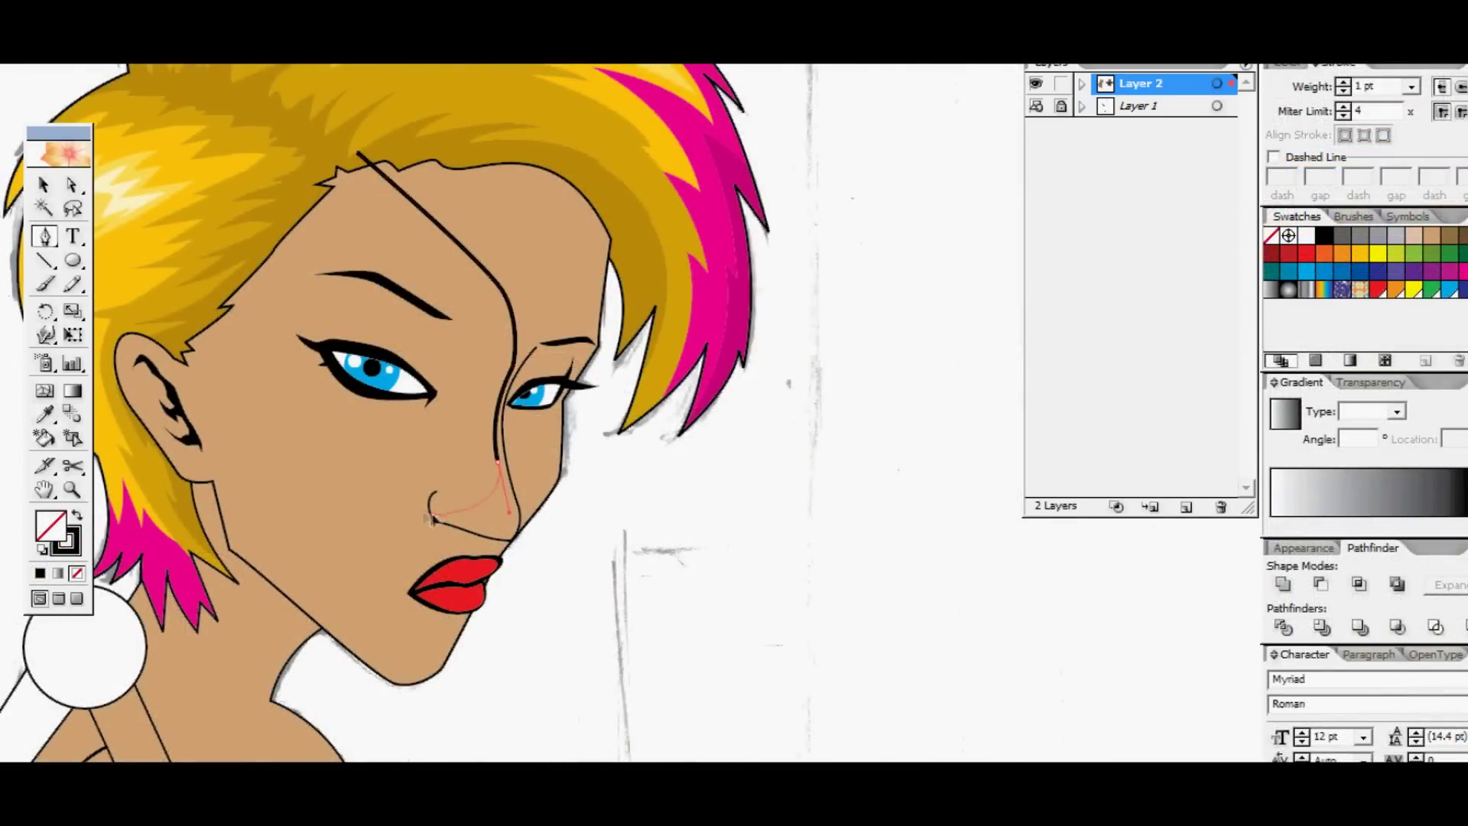
Step: Continue the face shadow's edge from the nose bridge around the nose tip to the nostril, then finish the path
drag(431, 520, 434, 528)
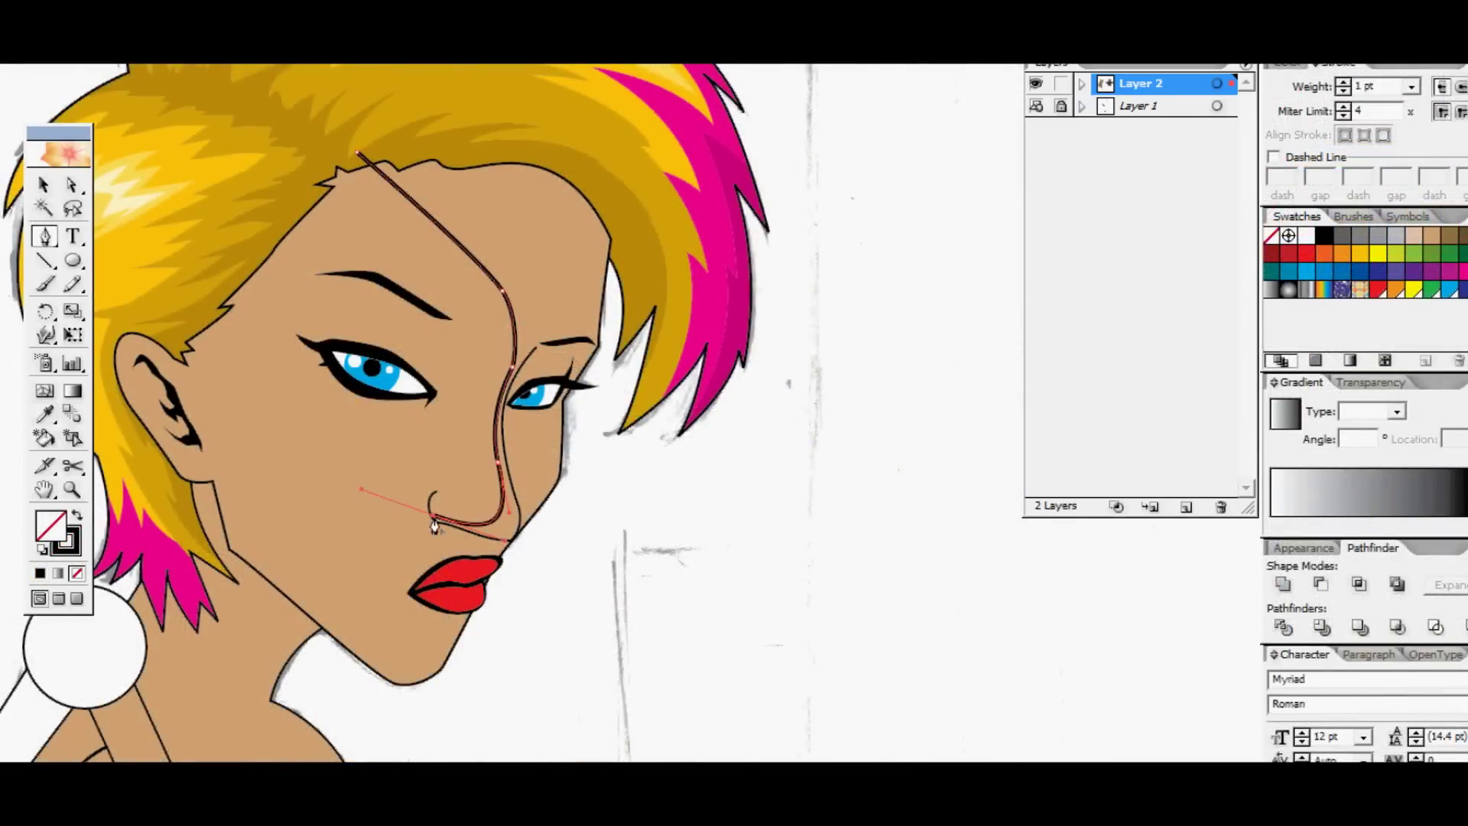
ctrl+click(455, 544)
drag(696, 393, 569, 379)
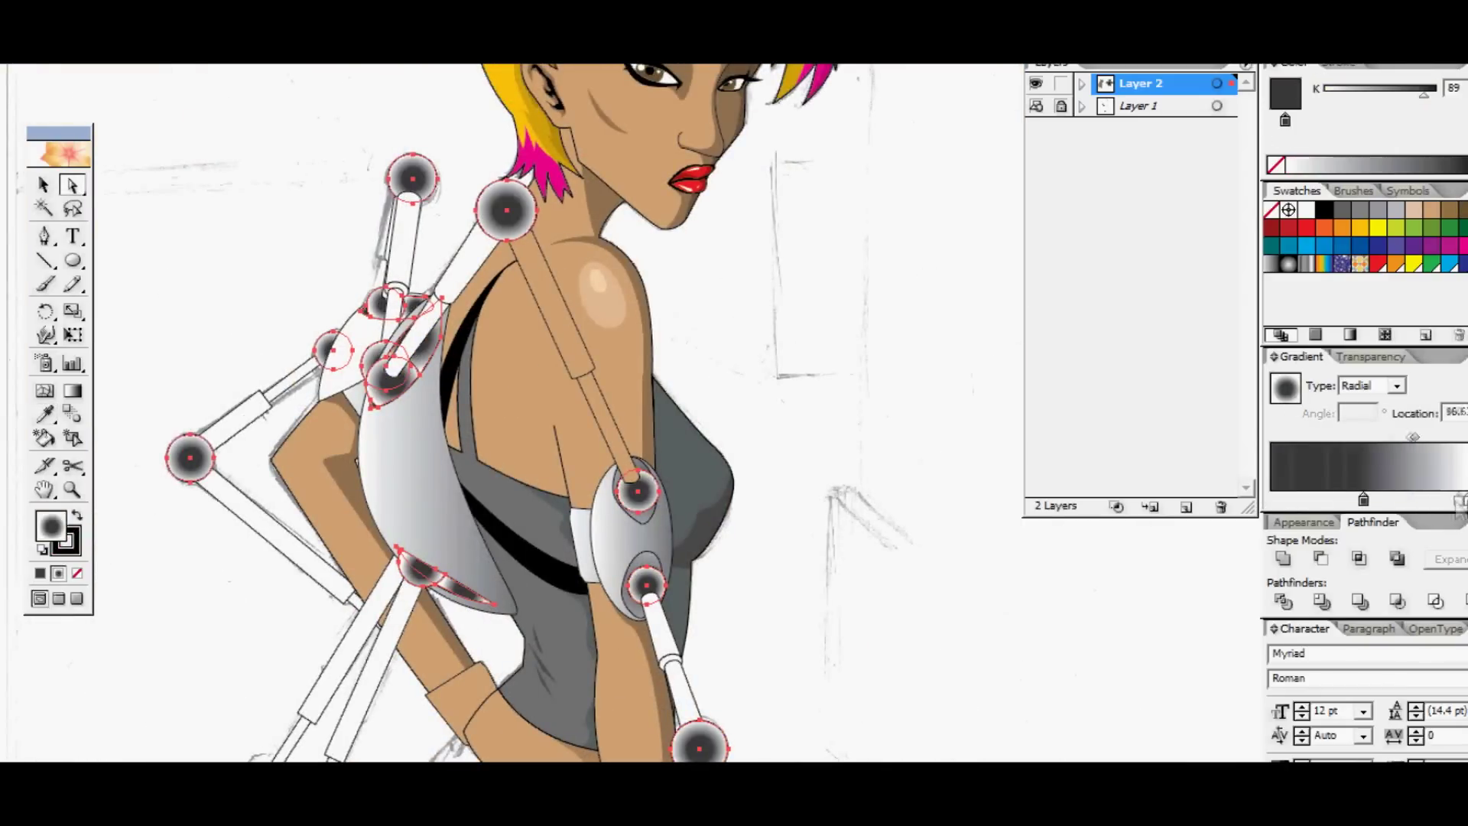
Step: Shift the dark color stop in the ball joints' radial gradient slightly toward the gradient's end
drag(1353, 501, 1365, 504)
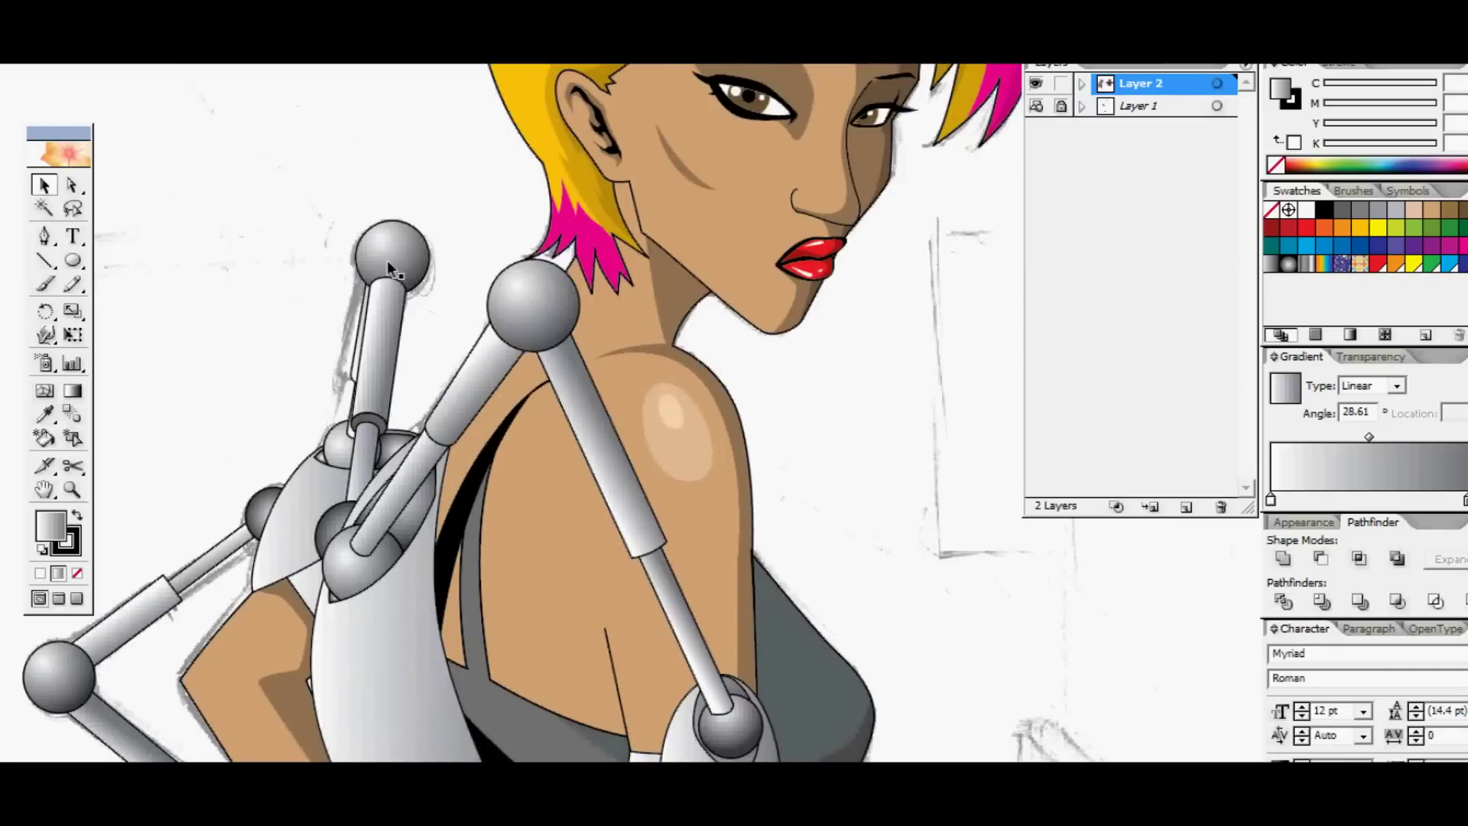
Step: Outline the stroke of the upright arm's ball joint, separating it from the gradient fill
click(389, 260)
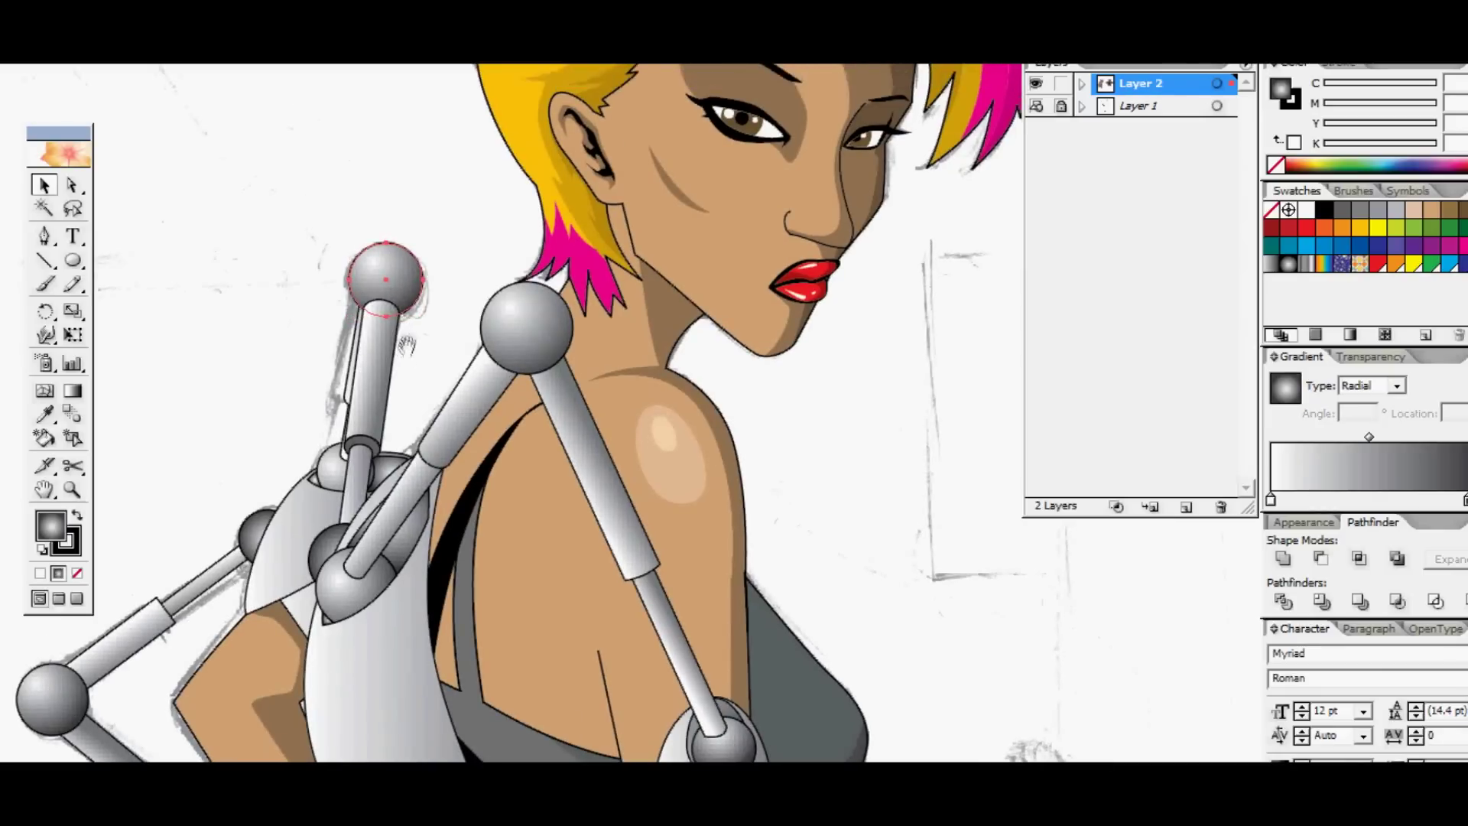
click(85, 26)
mouse_move(146, 386)
click(324, 434)
Step: Try moving the ball joint's gradient fill away from its outline, then undo the move
drag(396, 291, 360, 261)
key(ctrl+z)
ctrl+click(435, 283)
drag(596, 381, 454, 329)
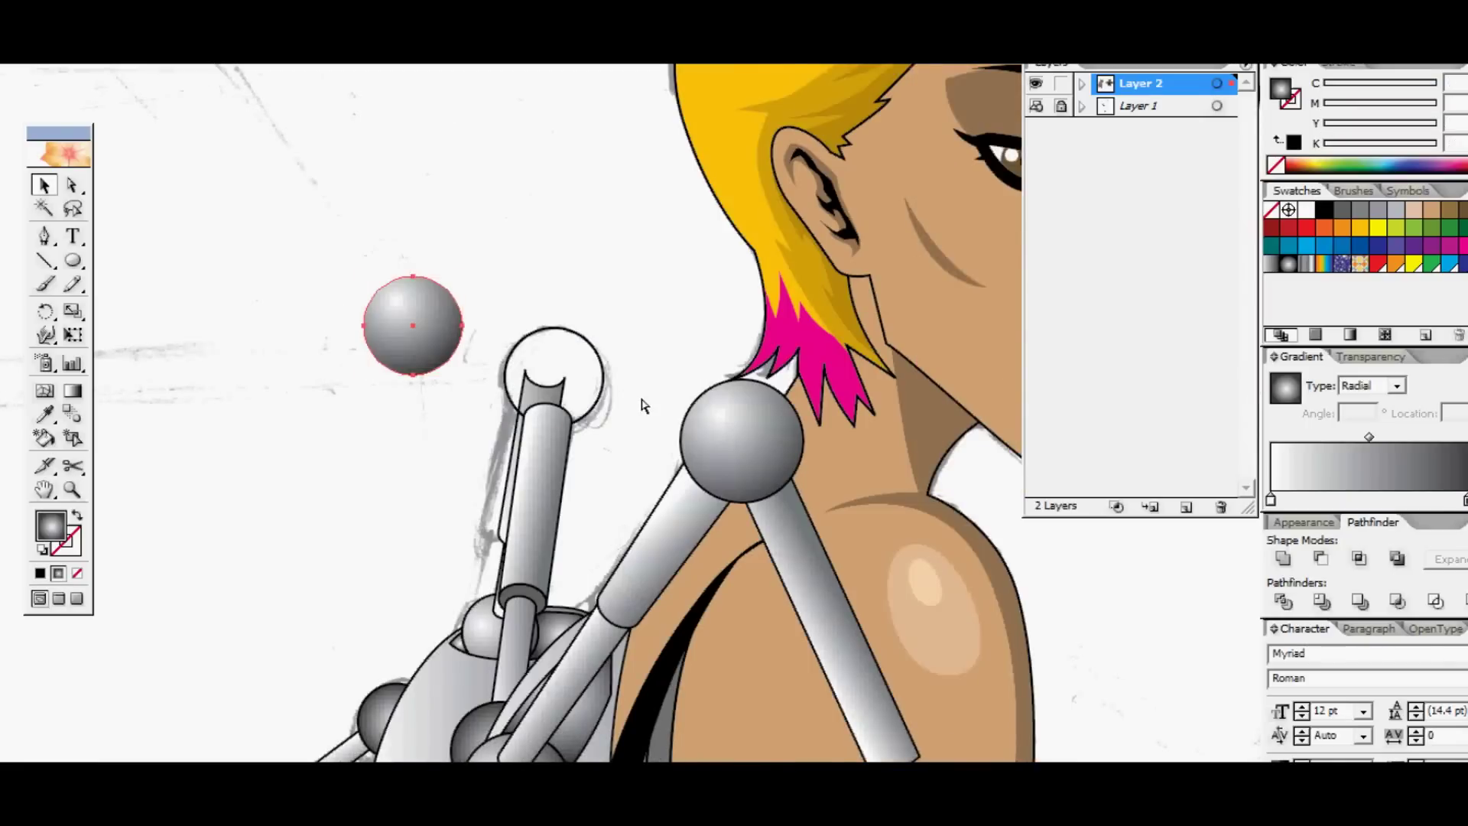
key(ctrl+z)
Step: Draw a solid black circle offset up and left over the ball joint and subtract it from the ball to form a crescent
ctrl+click(641, 403)
click(637, 377)
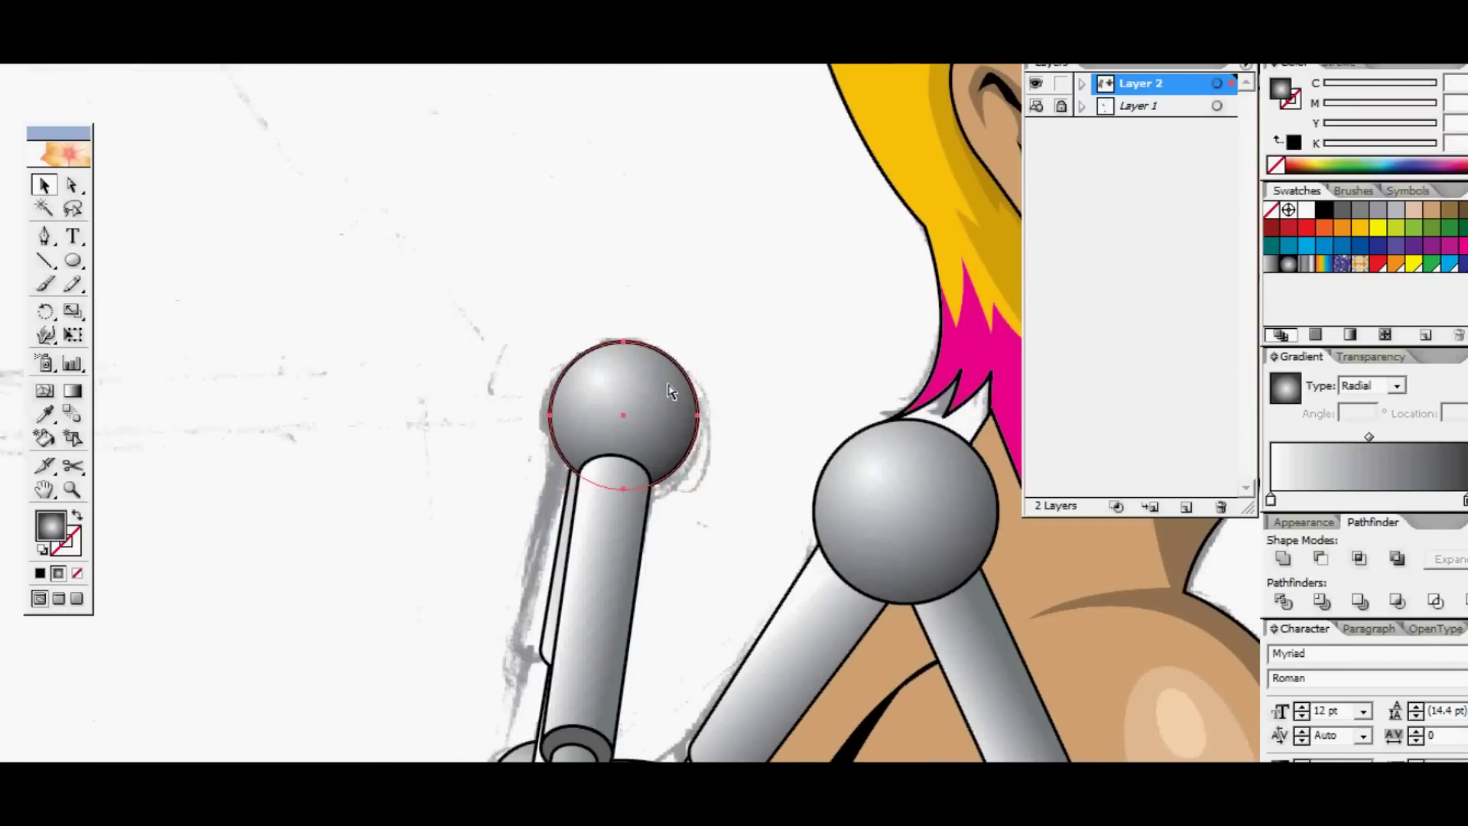
click(214, 317)
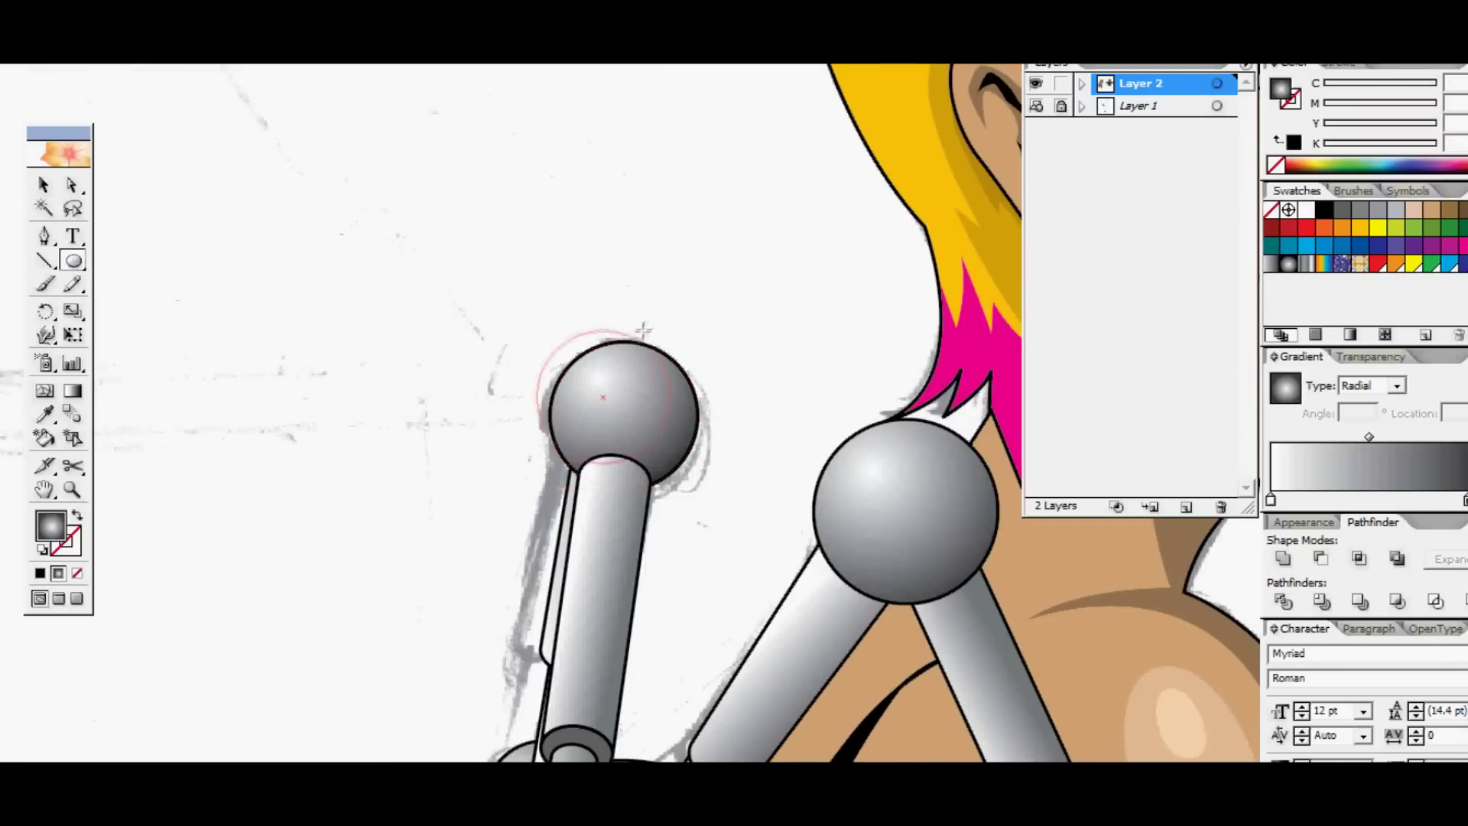
drag(641, 334, 642, 320)
drag(613, 374, 614, 360)
key(comma)
ctrl+shift+click(667, 465)
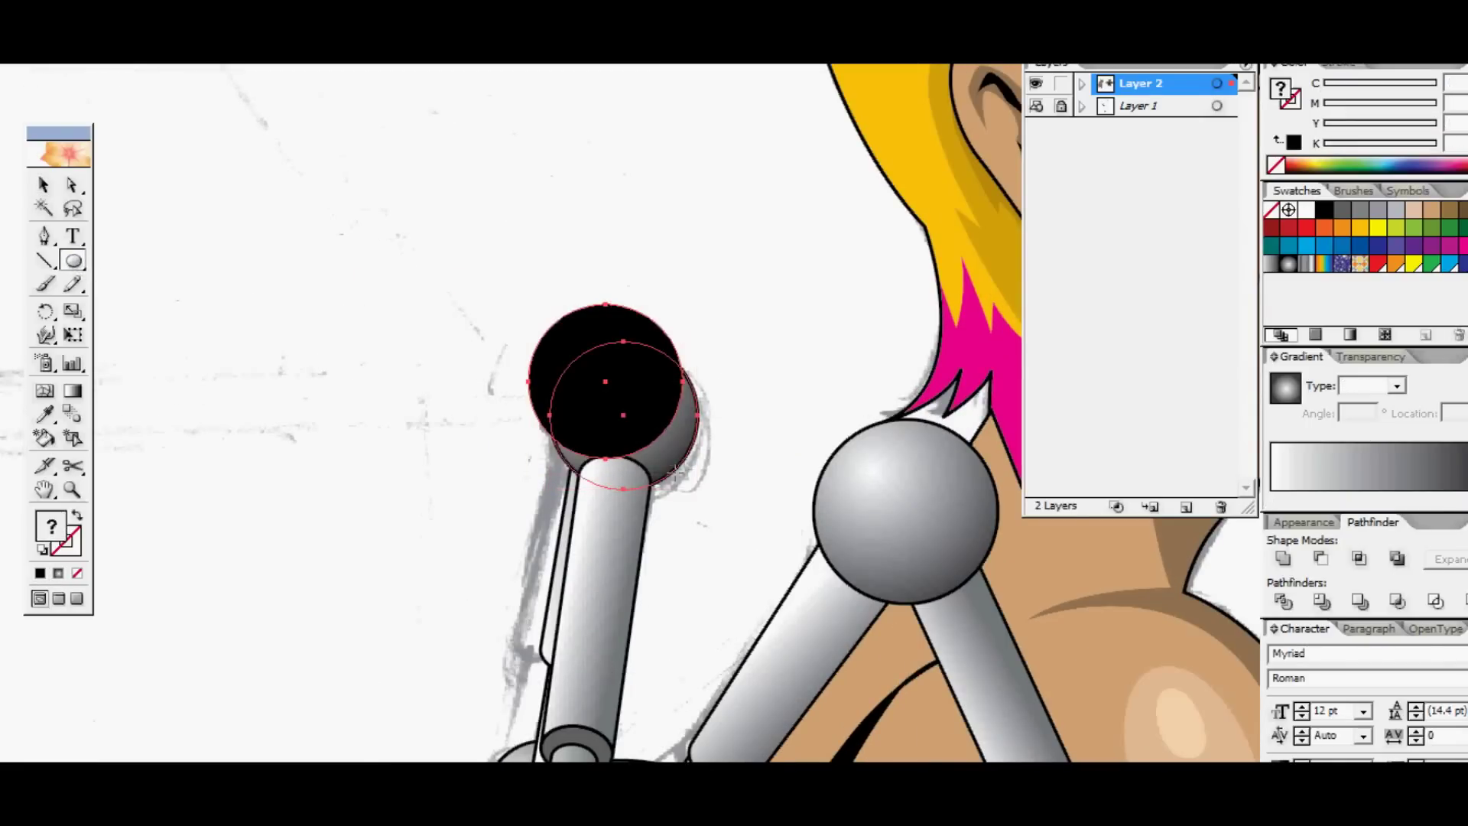
click(1323, 564)
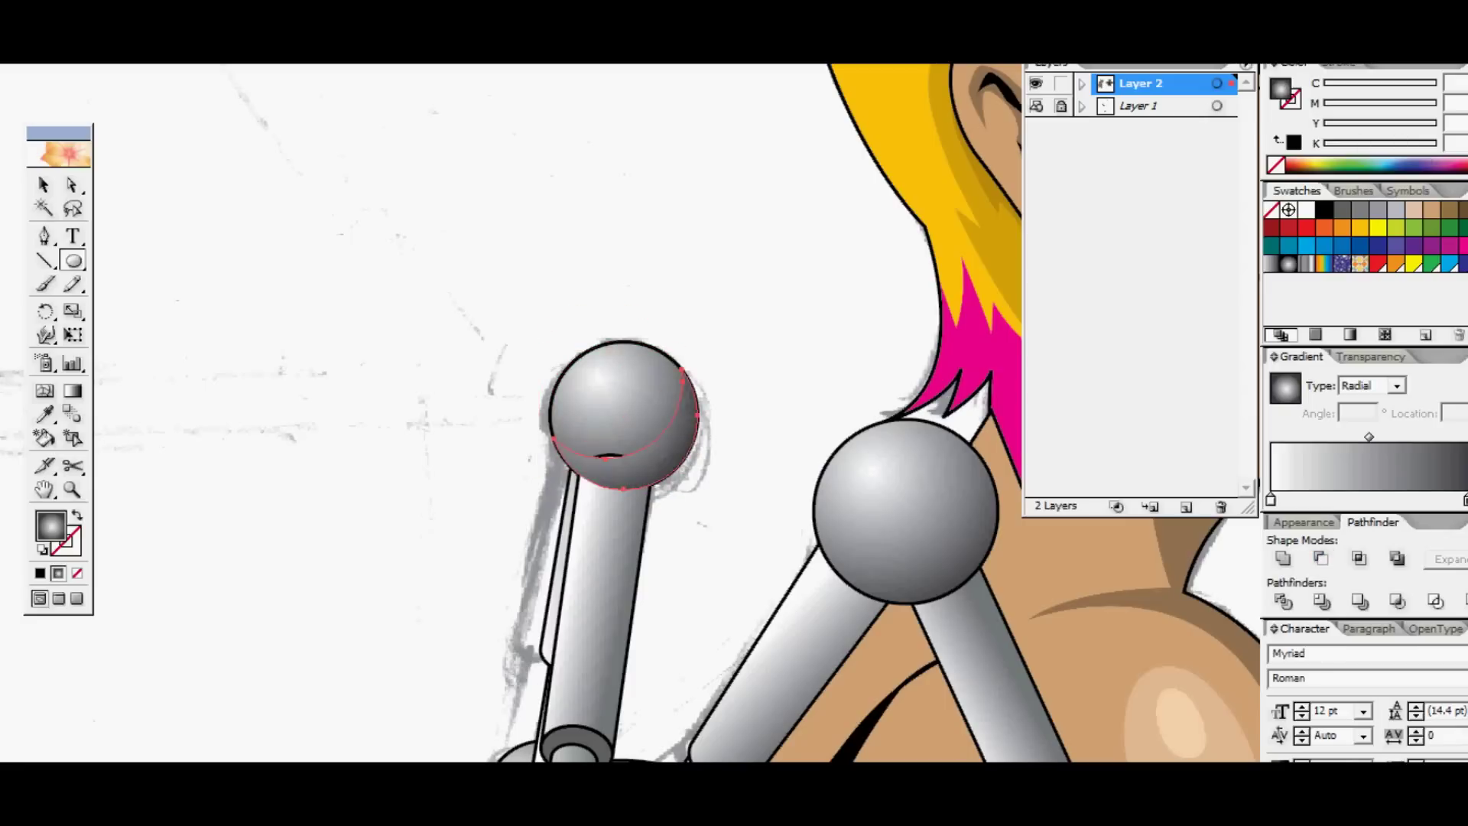
Step: Fill the crescent on the upright arm's ball joint with black and lower its opacity to 46%
click(1325, 210)
click(1370, 357)
click(1466, 381)
drag(1465, 405, 1415, 410)
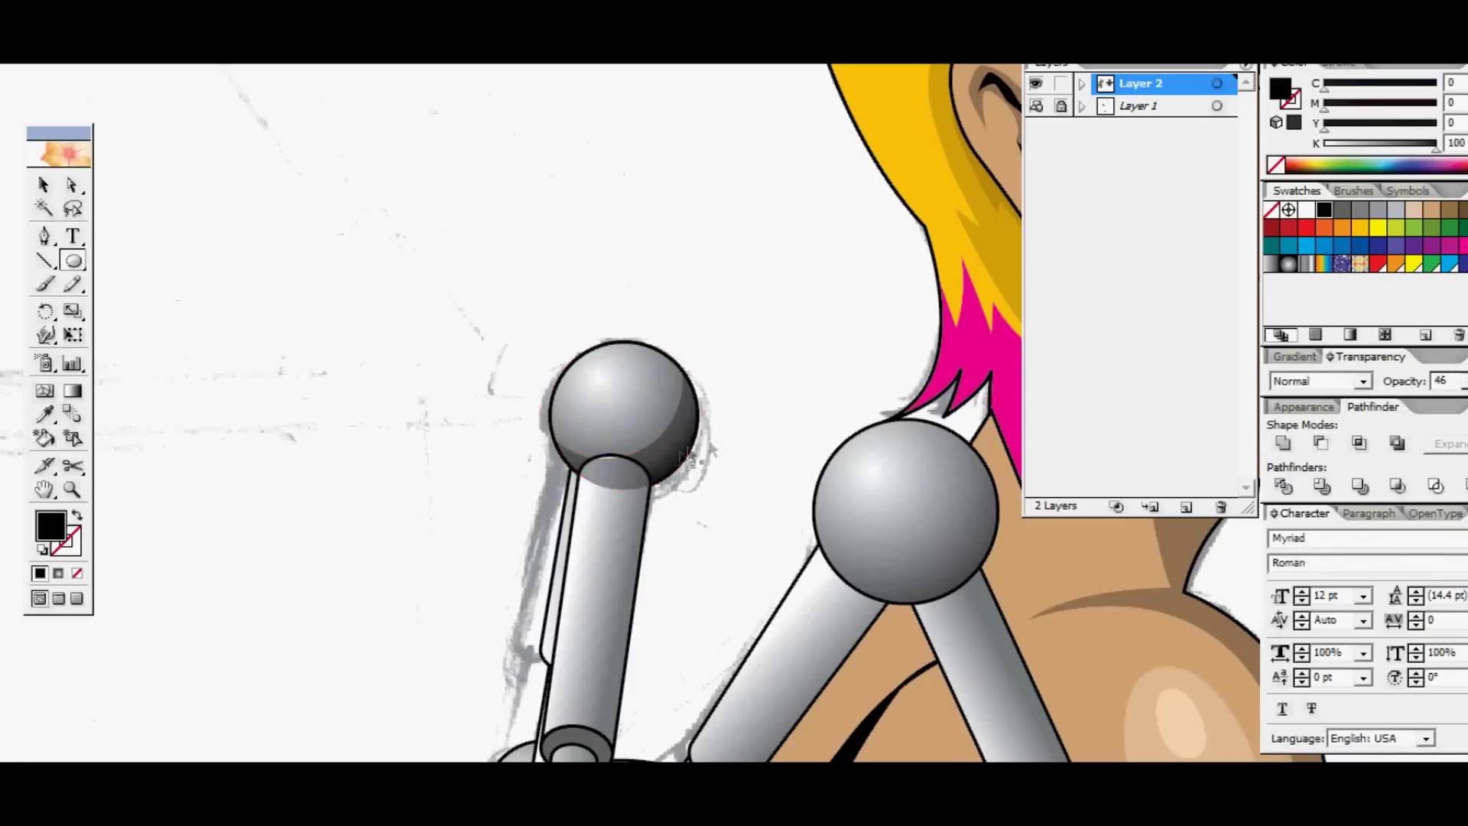
Step: Move the shadow crescent directly in front of the ball joint's gradient fill, behind the outline and arm cylinder
key(ctrl+x)
ctrl+click(665, 439)
key(ctrl+f)
ctrl+click(738, 429)
drag(501, 324, 757, 491)
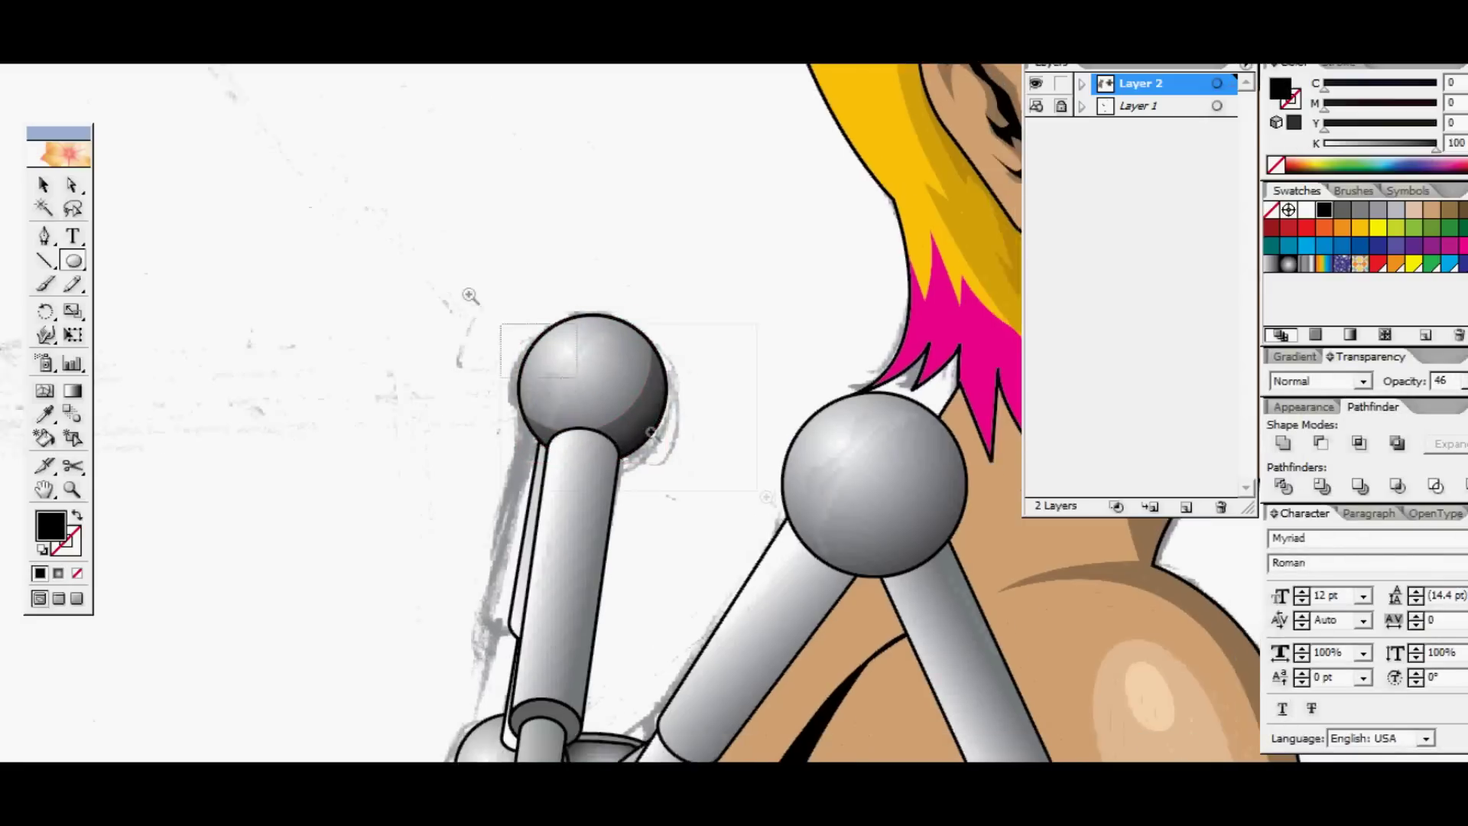
ctrl+click(689, 410)
key(ctrl+minus)
key(ctrl+minus)
key(ctrl+minus)
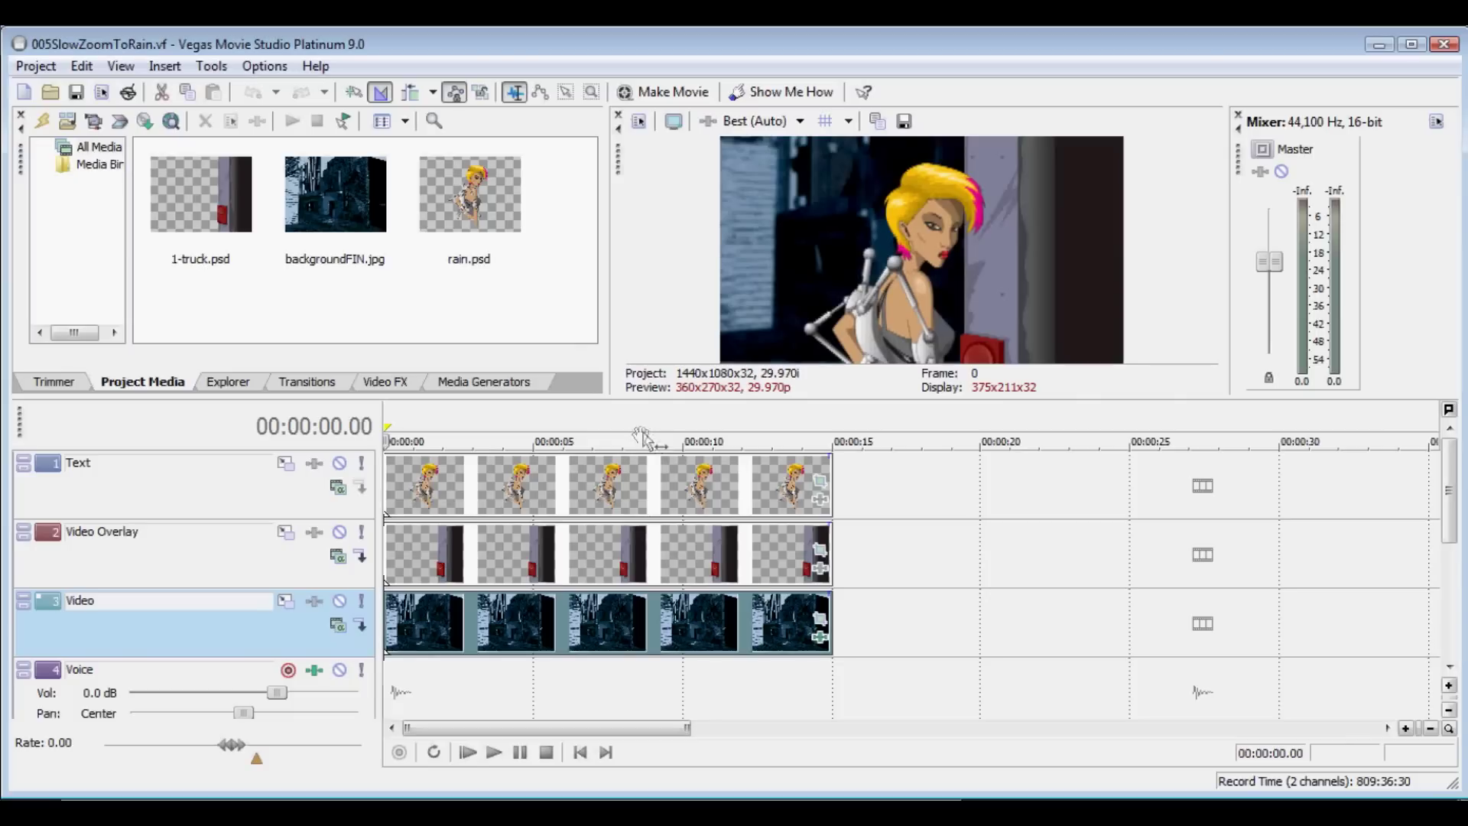
Step: In Vegas Movie Studio, add a pan/crop keyframe at the rain clip's end and shrink its frame around her head to about 1,702 × 982
click(647, 432)
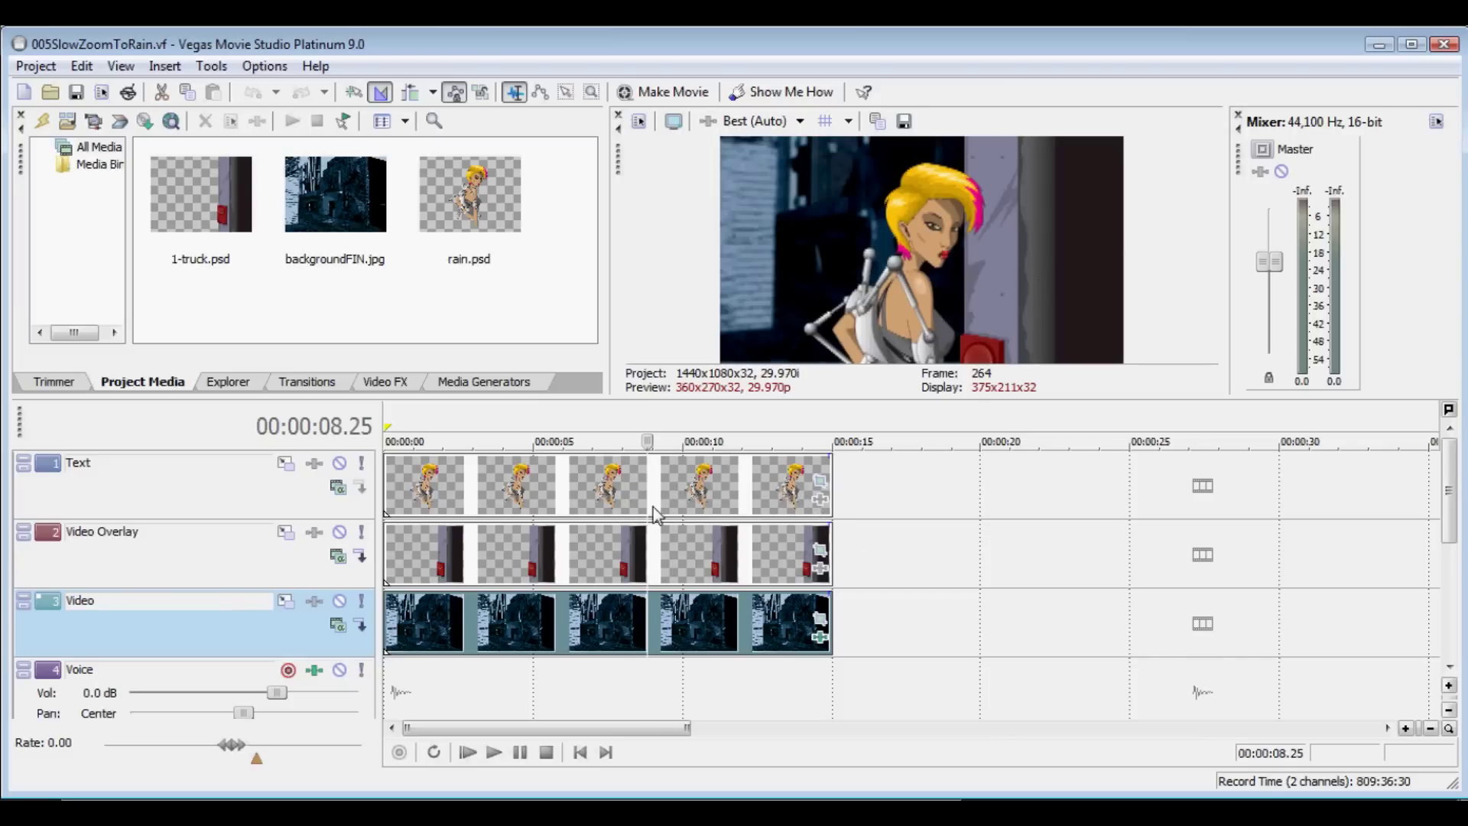
scroll(763, 535, up, 2)
scroll(763, 534, down, 2)
scroll(880, 528, up, 1)
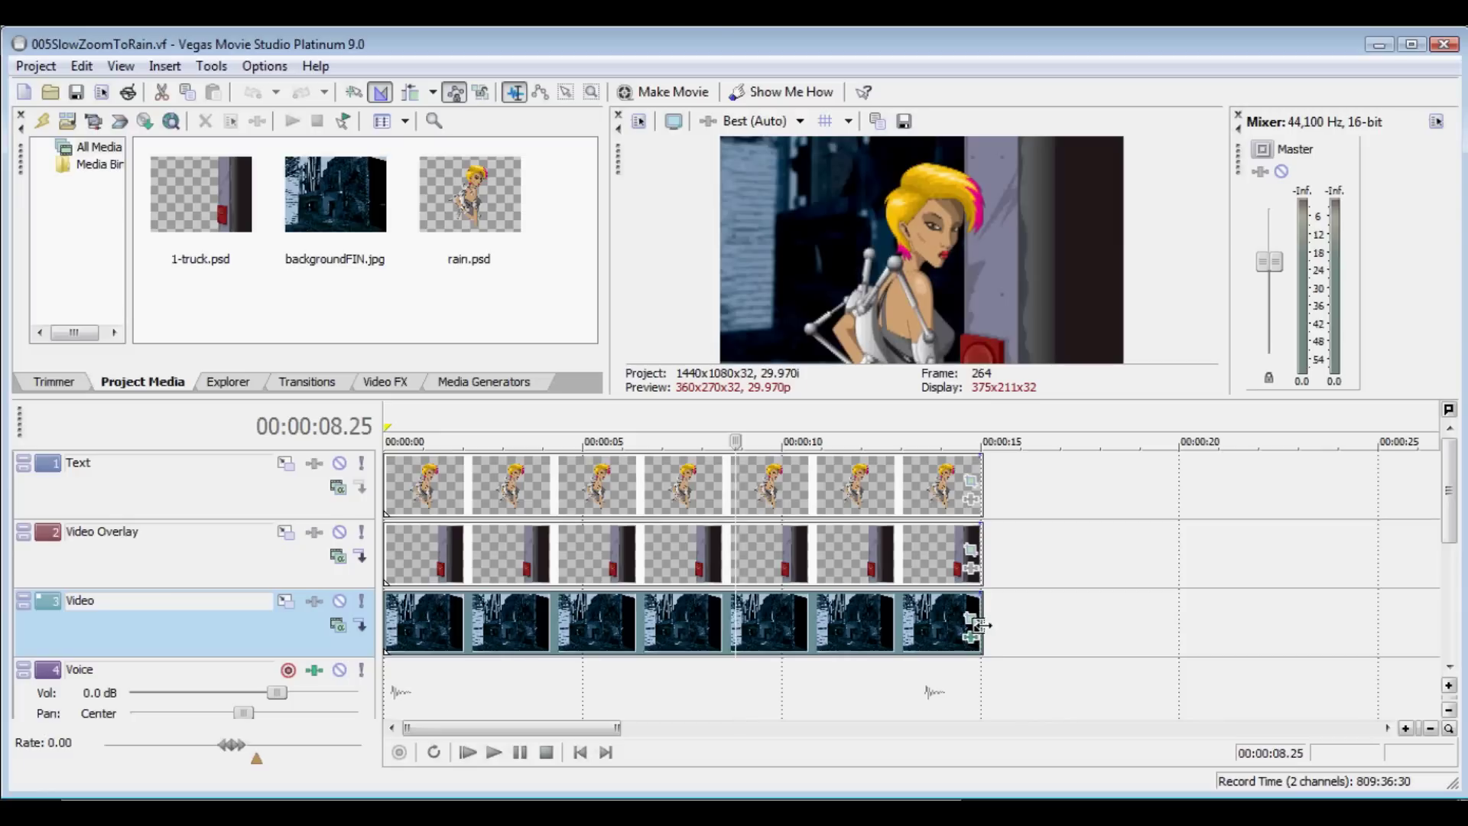
click(971, 481)
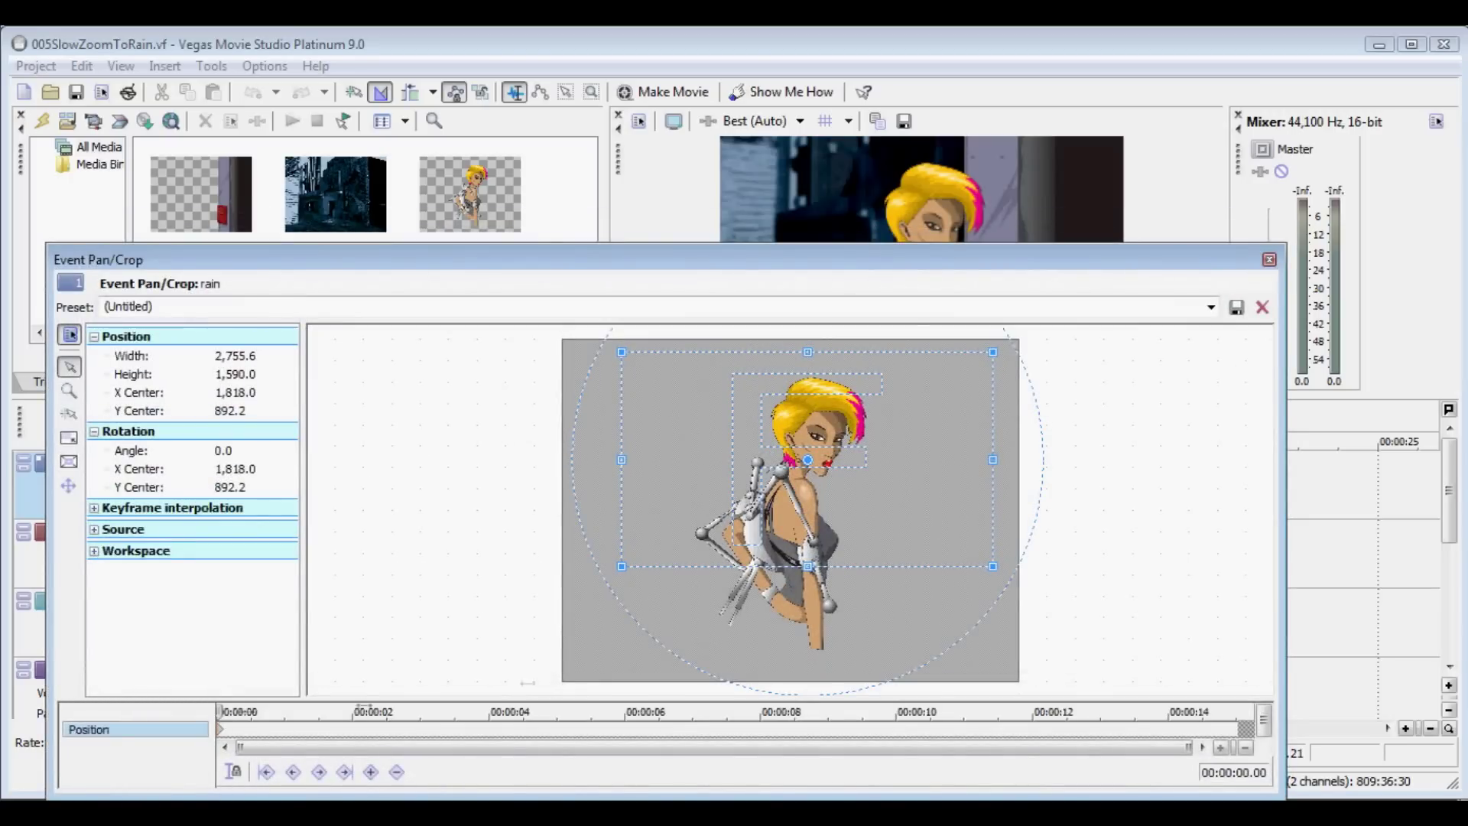
drag(1043, 711, 1246, 711)
click(371, 771)
drag(995, 355, 892, 442)
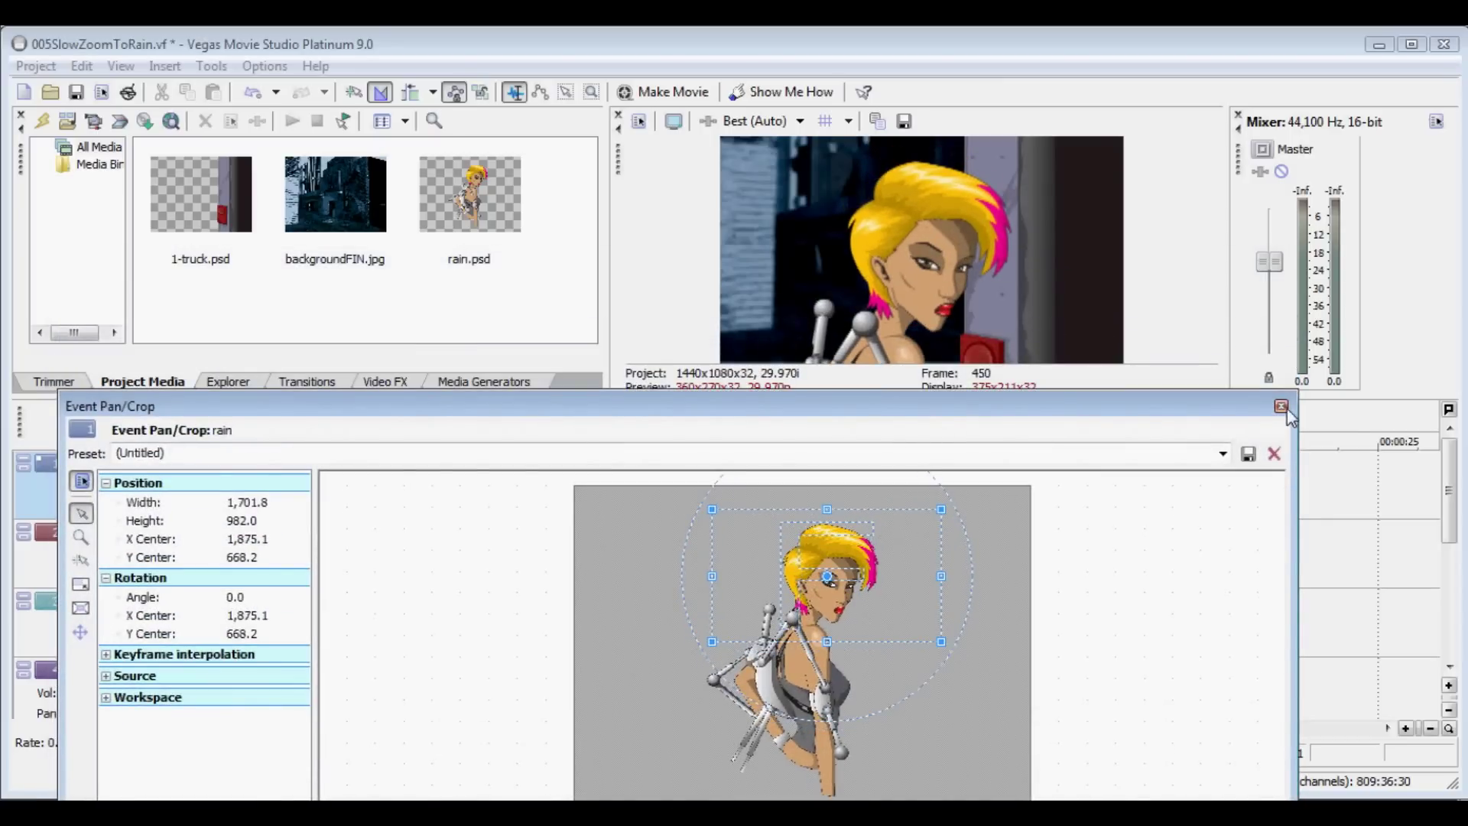
click(1282, 406)
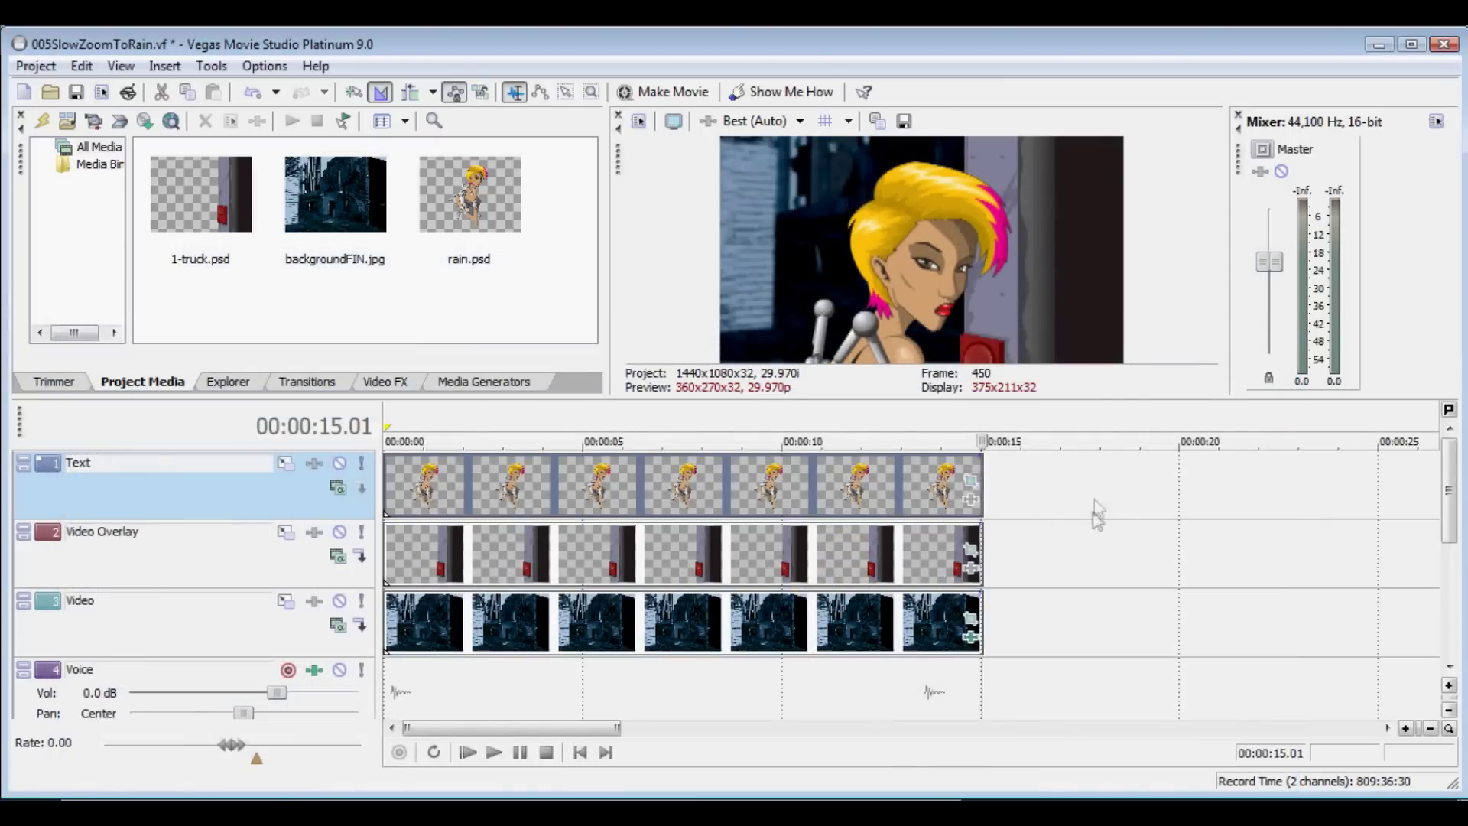
Step: Add a pan/crop keyframe at the end of the 1-truck clip and reduce its frame to about 2,057 × 1,161
click(972, 553)
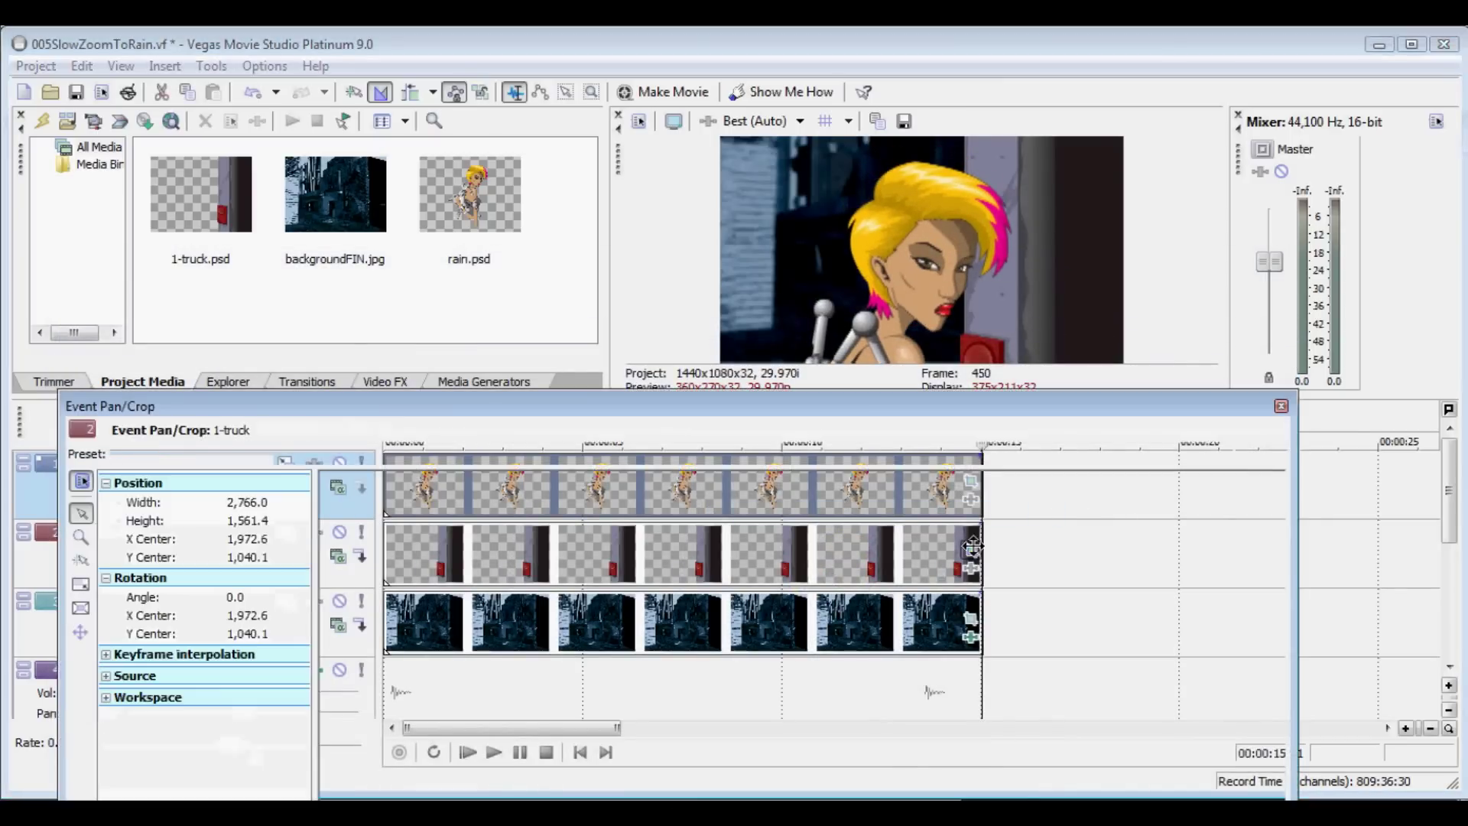
drag(878, 415, 900, 263)
drag(254, 705, 1275, 707)
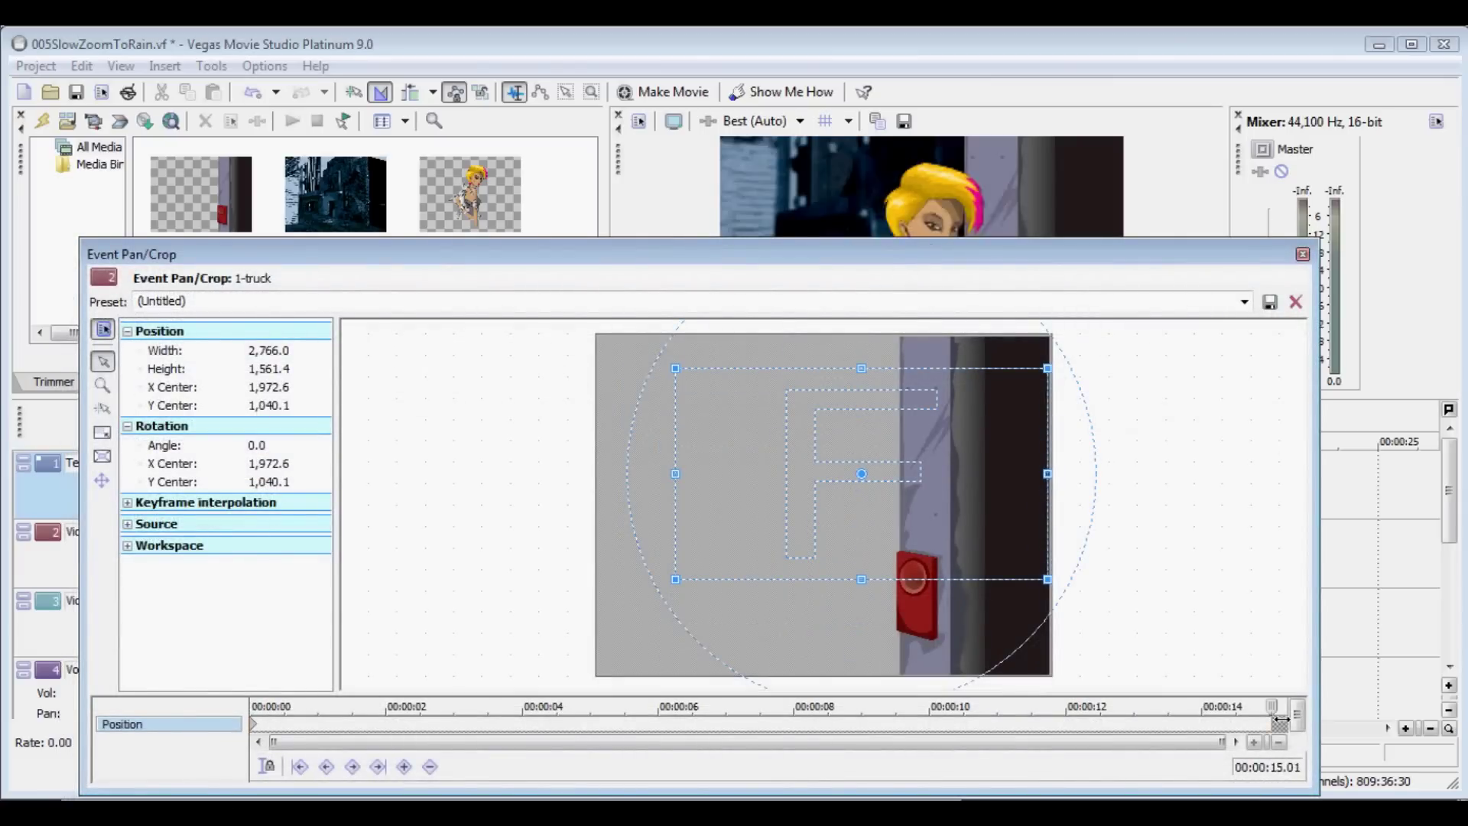
click(404, 767)
drag(1047, 370, 953, 422)
drag(889, 619, 918, 601)
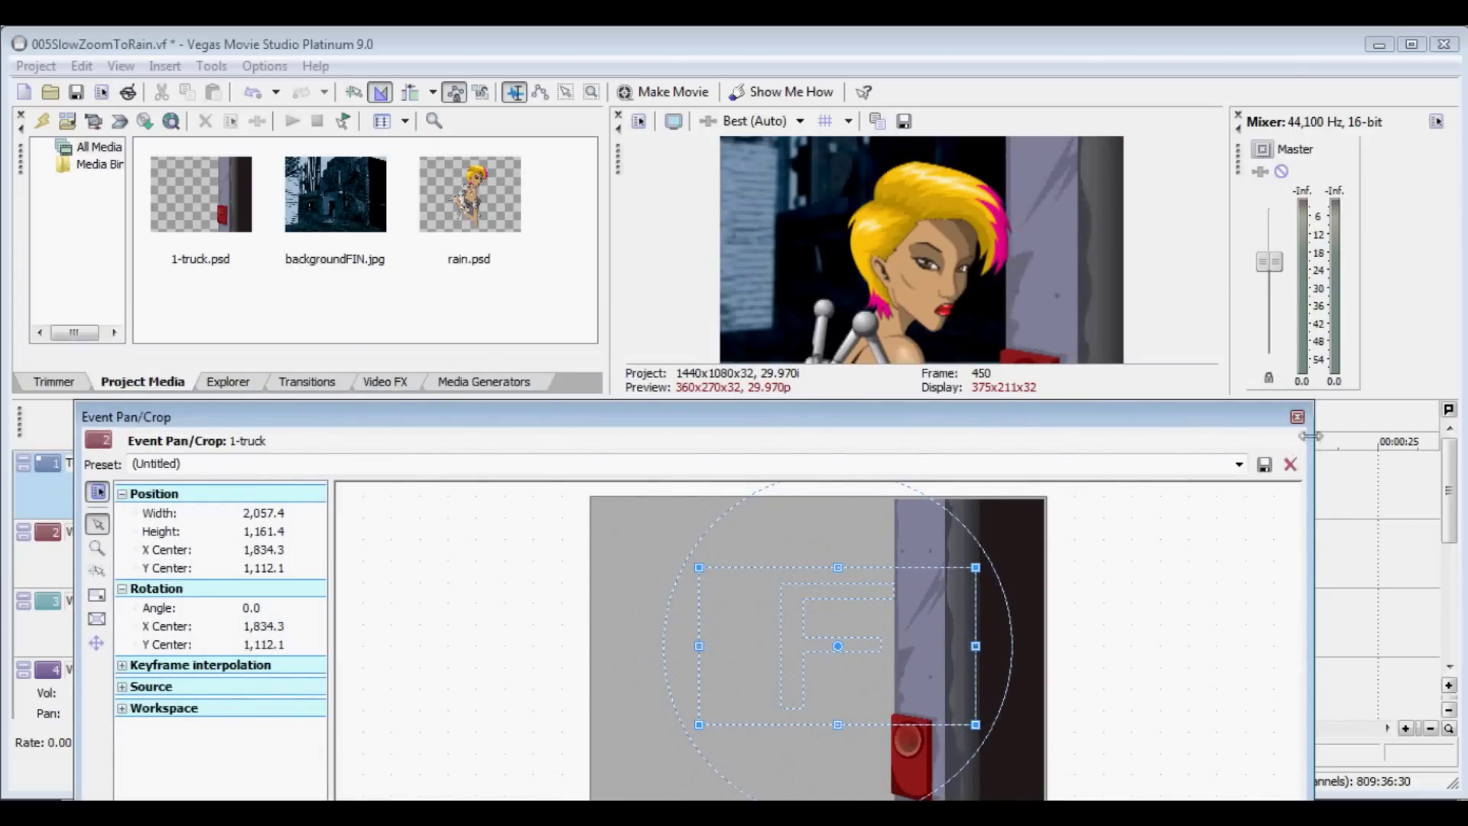
click(1297, 416)
Step: Preview the zoom on the timeline and slightly reposition the crop frame of the 1-truck clip
click(494, 752)
drag(793, 441, 929, 441)
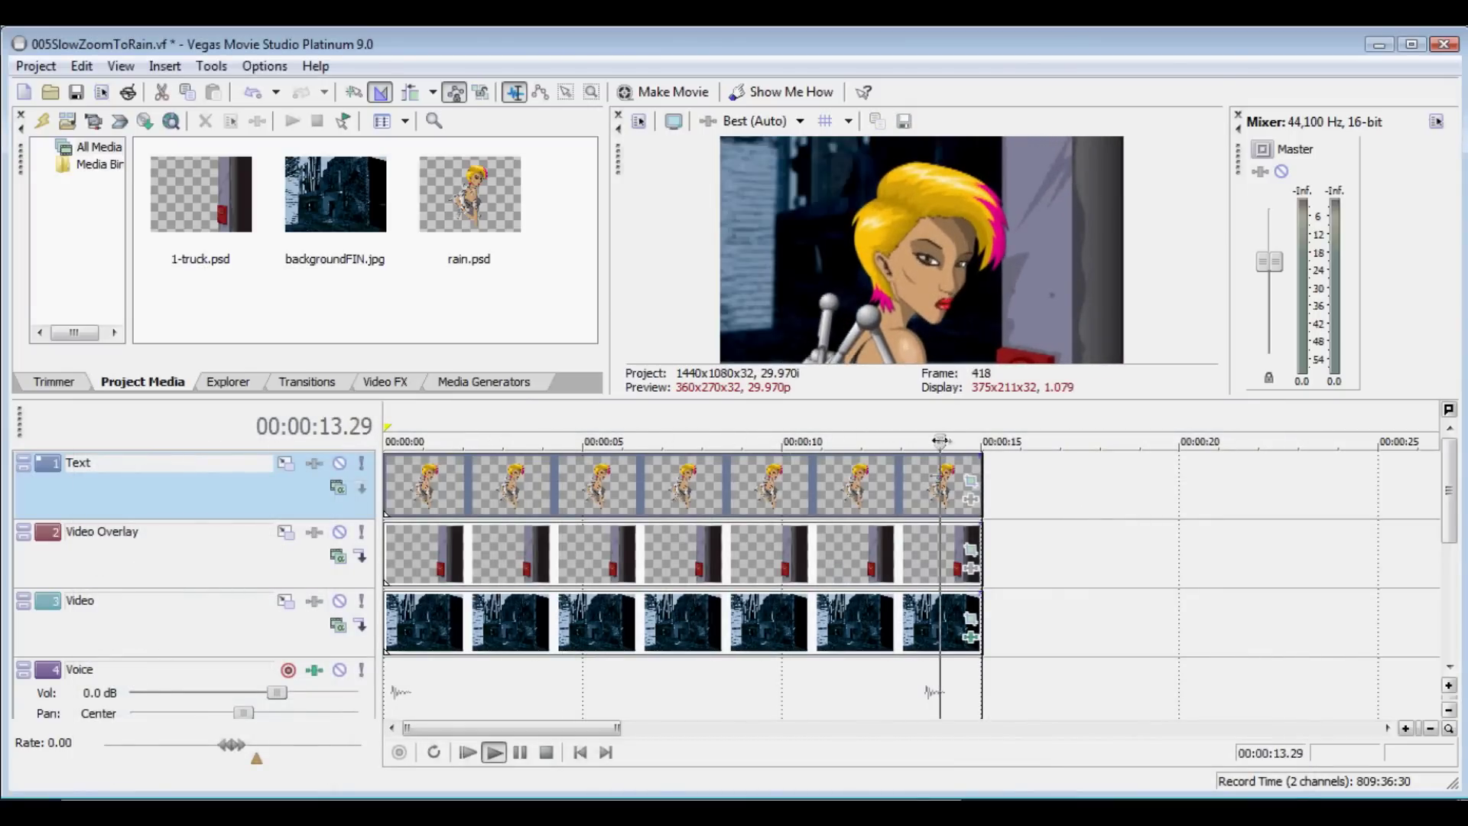
click(970, 550)
drag(941, 475, 956, 441)
click(1283, 268)
Step: At the end of the backgroundFIN clip, shrink the crop frame to about 420 × 237 centered near 355, 355, and scrub through the zoom
click(970, 621)
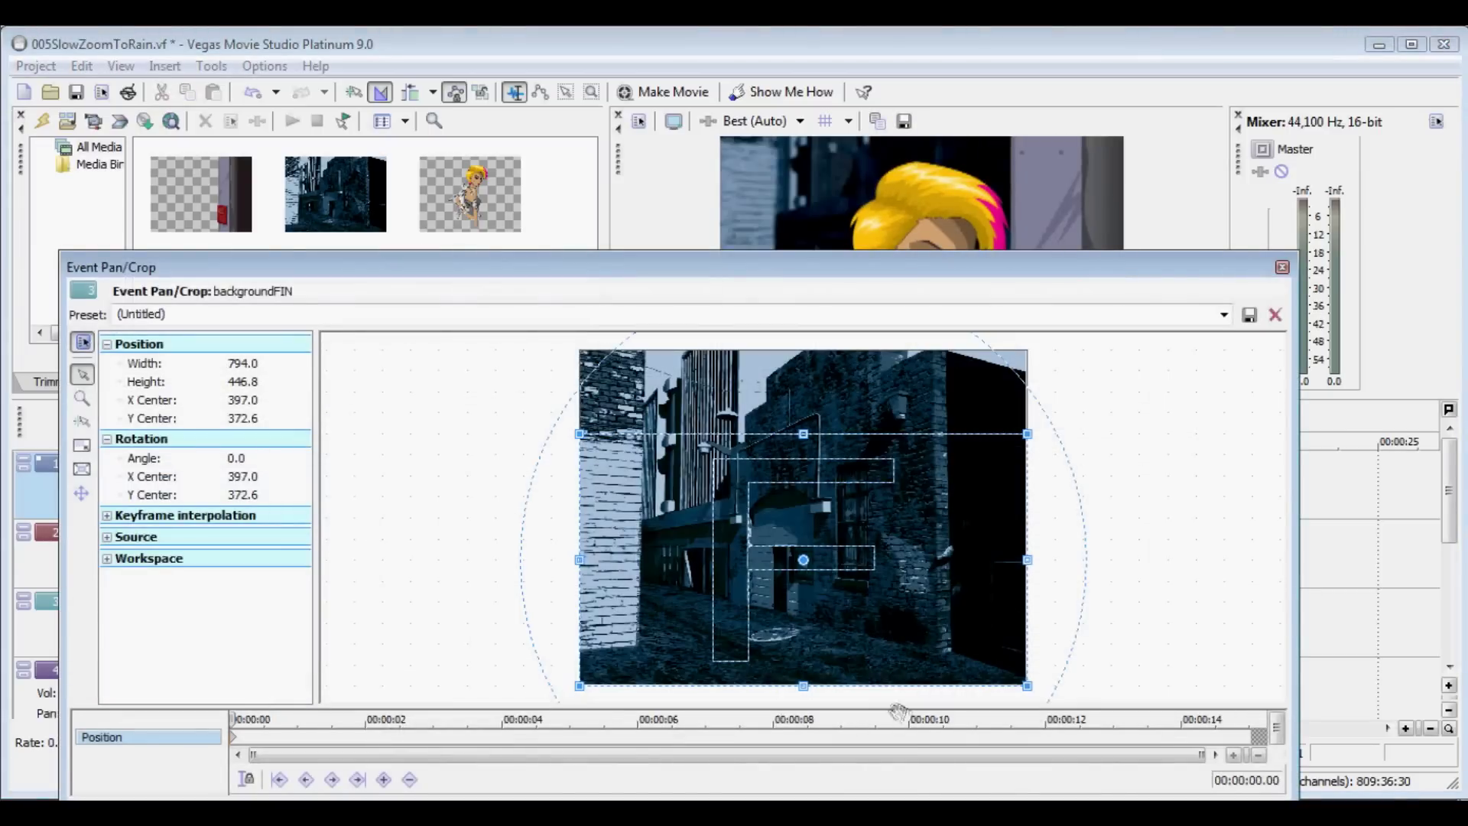
drag(271, 728, 1252, 738)
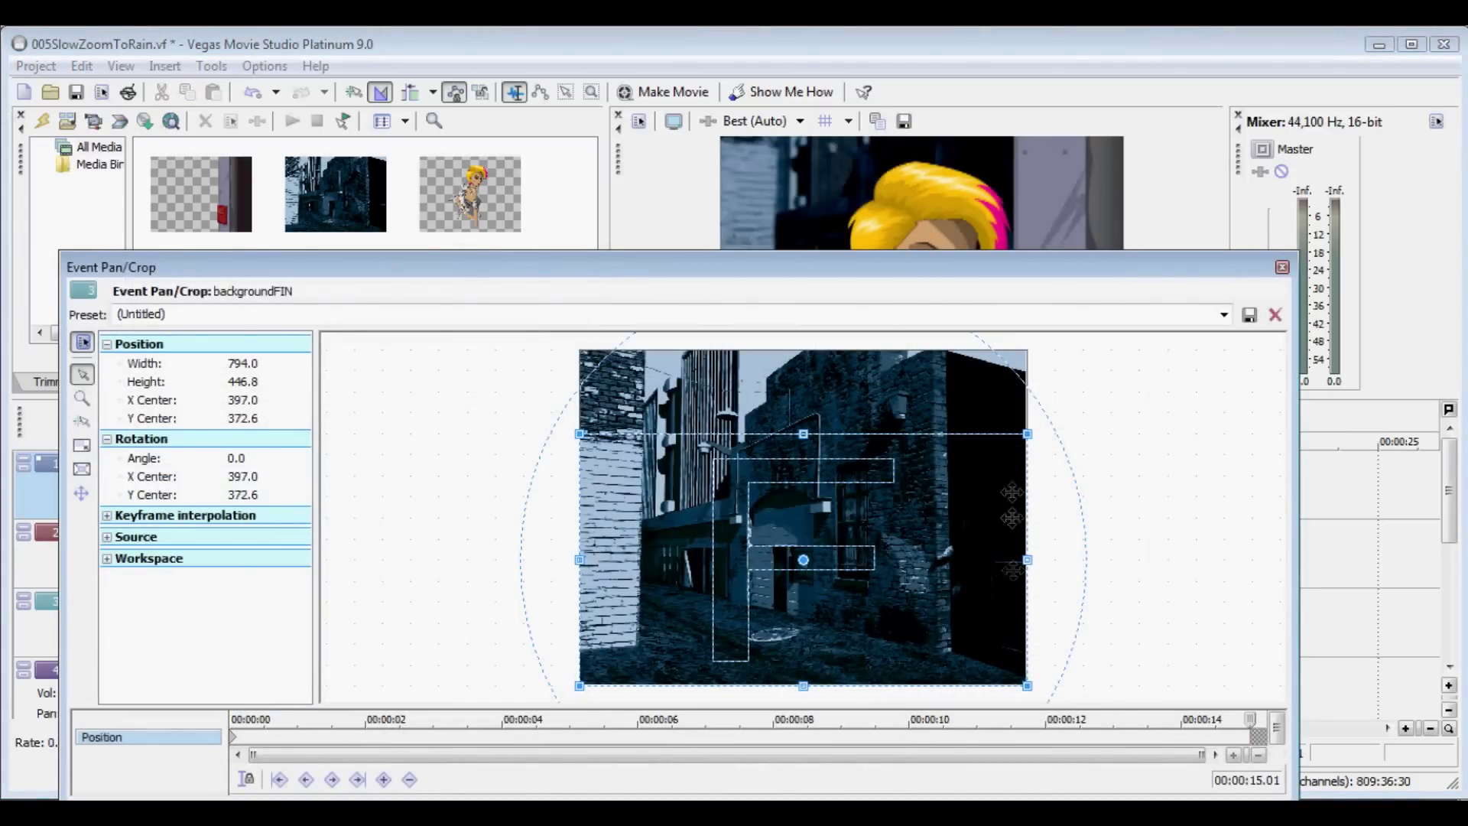
drag(1027, 434, 845, 536)
drag(862, 276, 884, 299)
drag(735, 635, 812, 573)
drag(945, 498, 917, 516)
drag(810, 555, 813, 544)
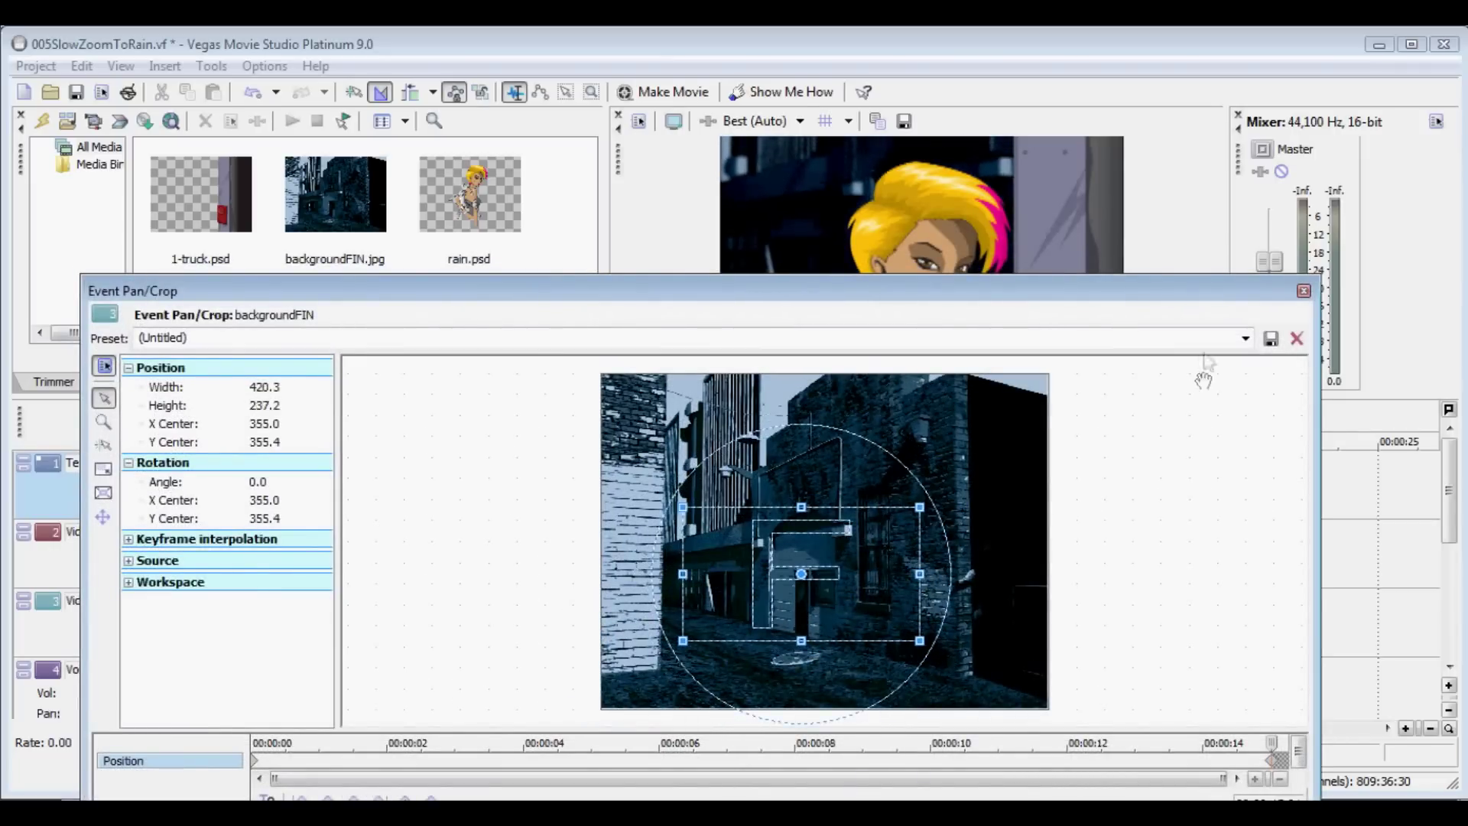
click(1303, 291)
drag(979, 441, 476, 441)
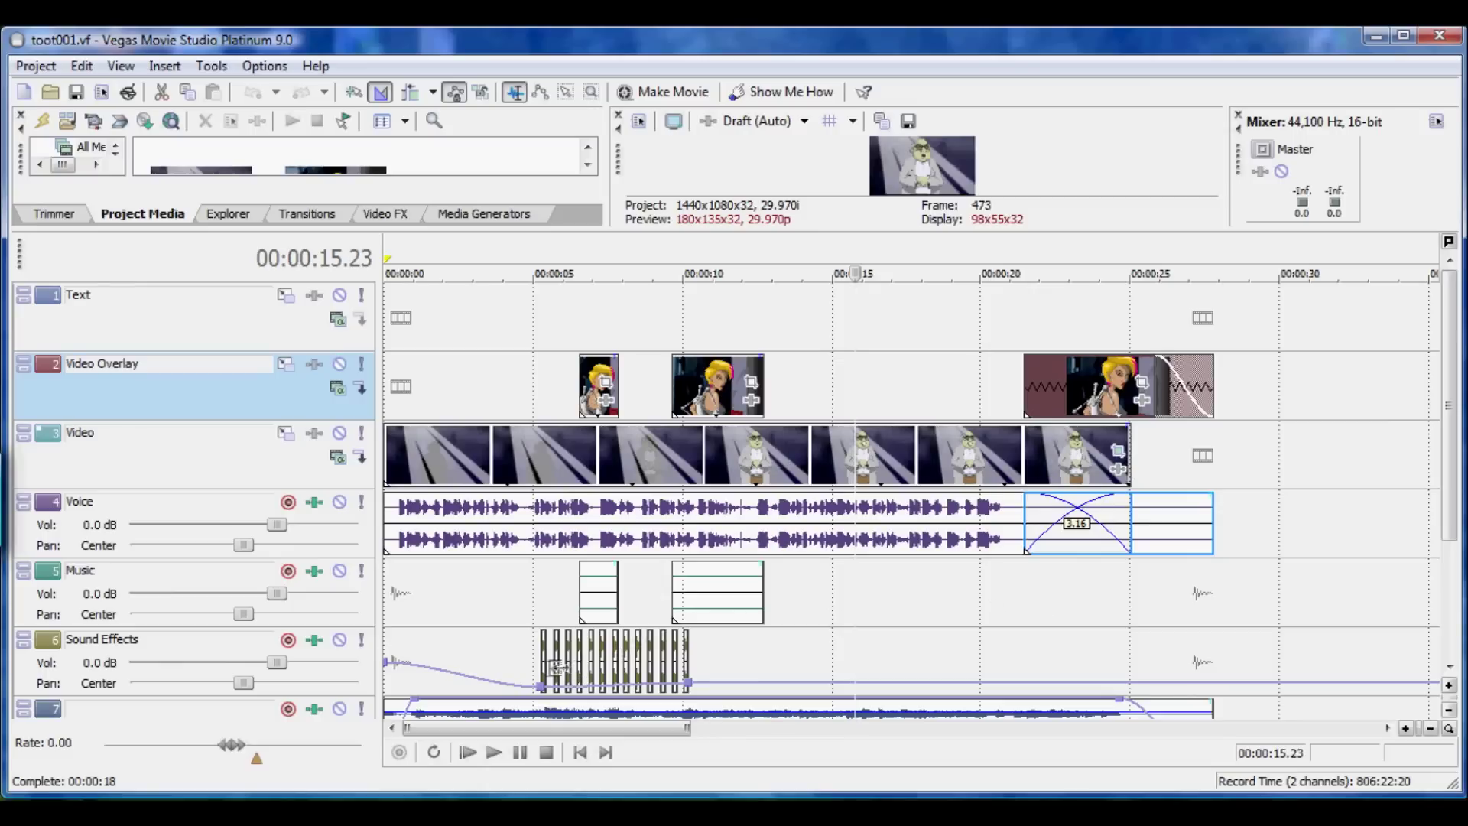
drag(1453, 506, 1455, 602)
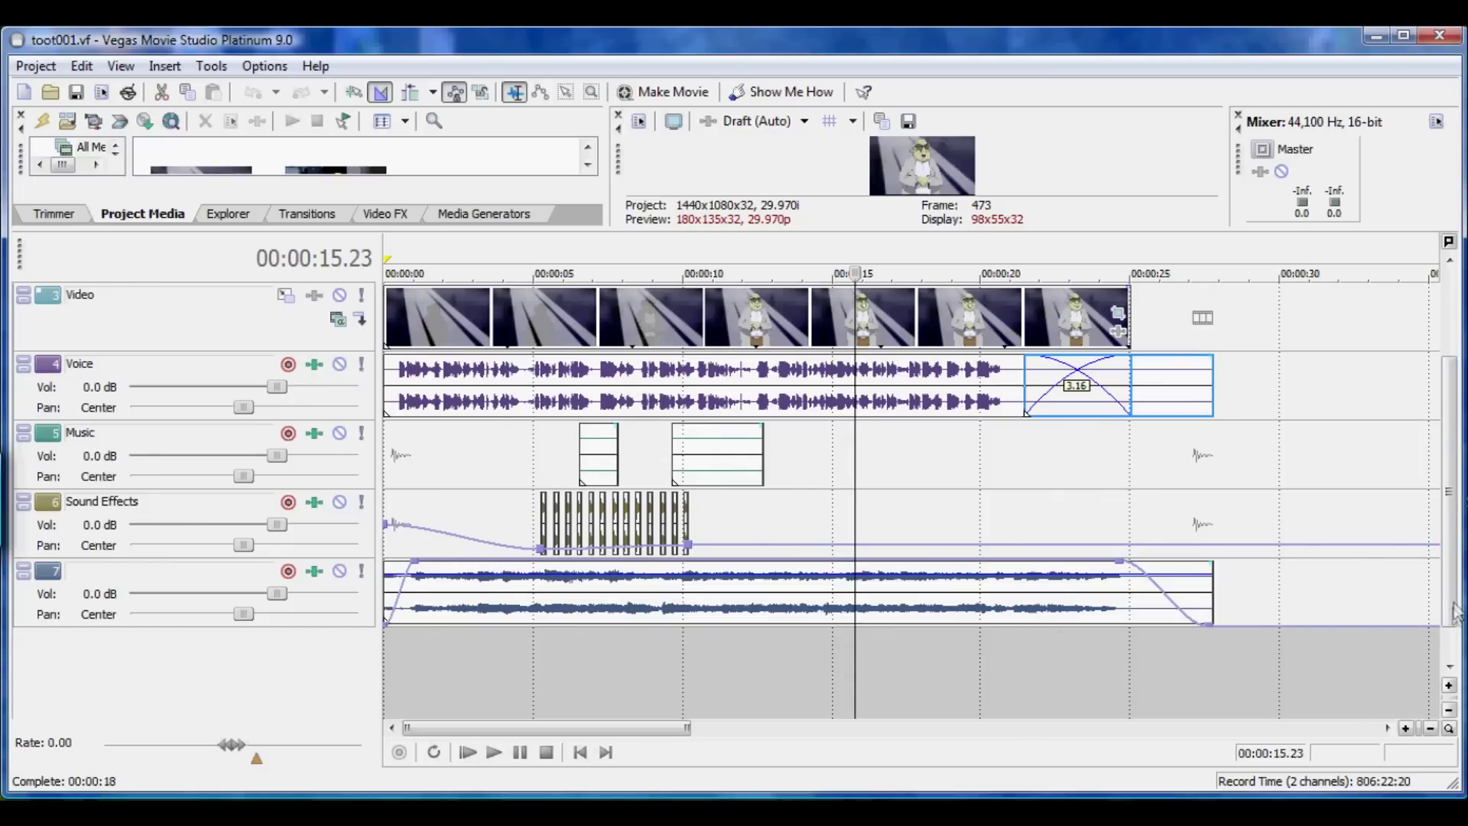
scroll(1455, 612, up, 1)
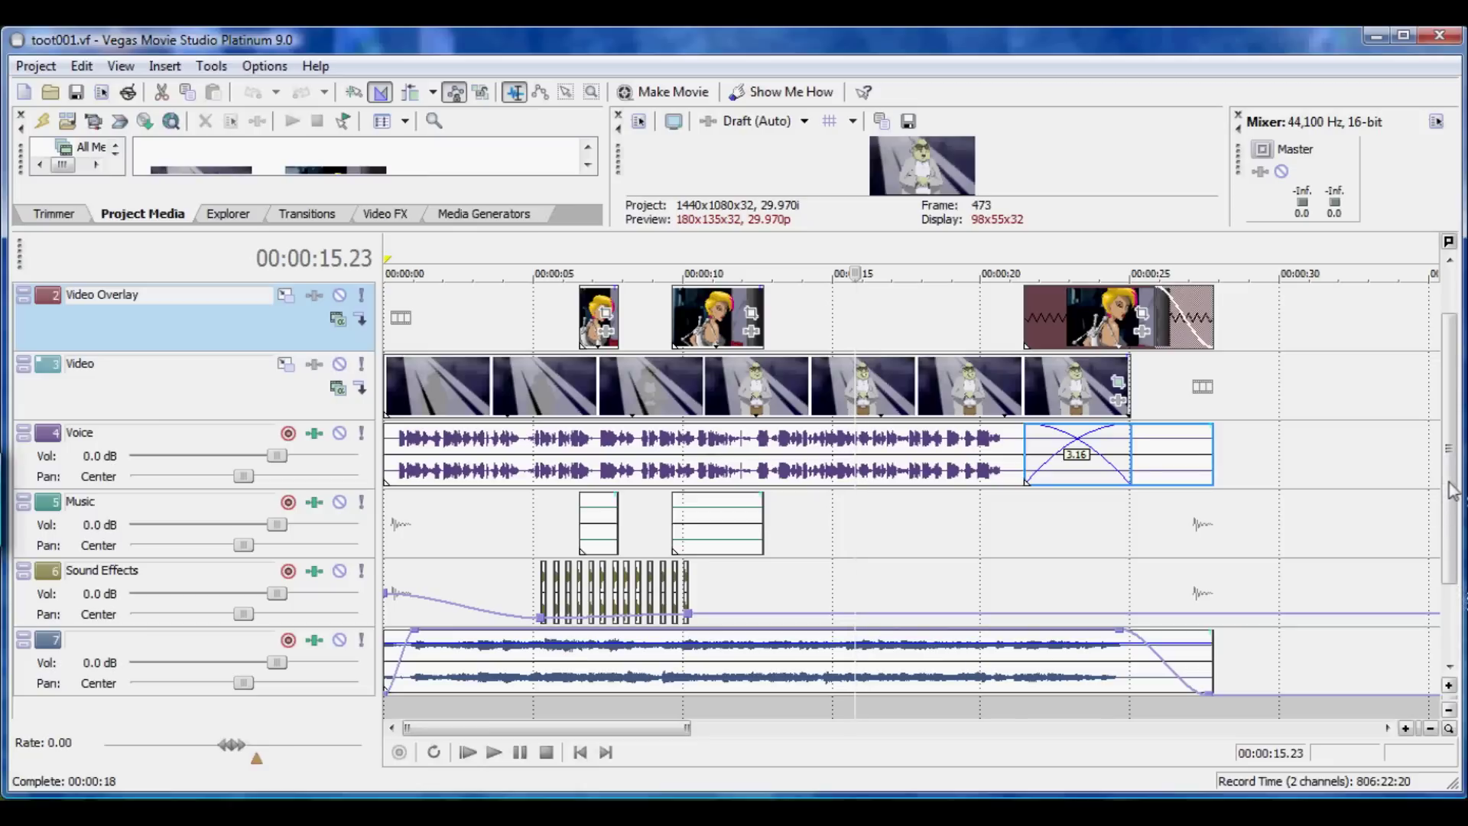
scroll(1453, 489, up, 1)
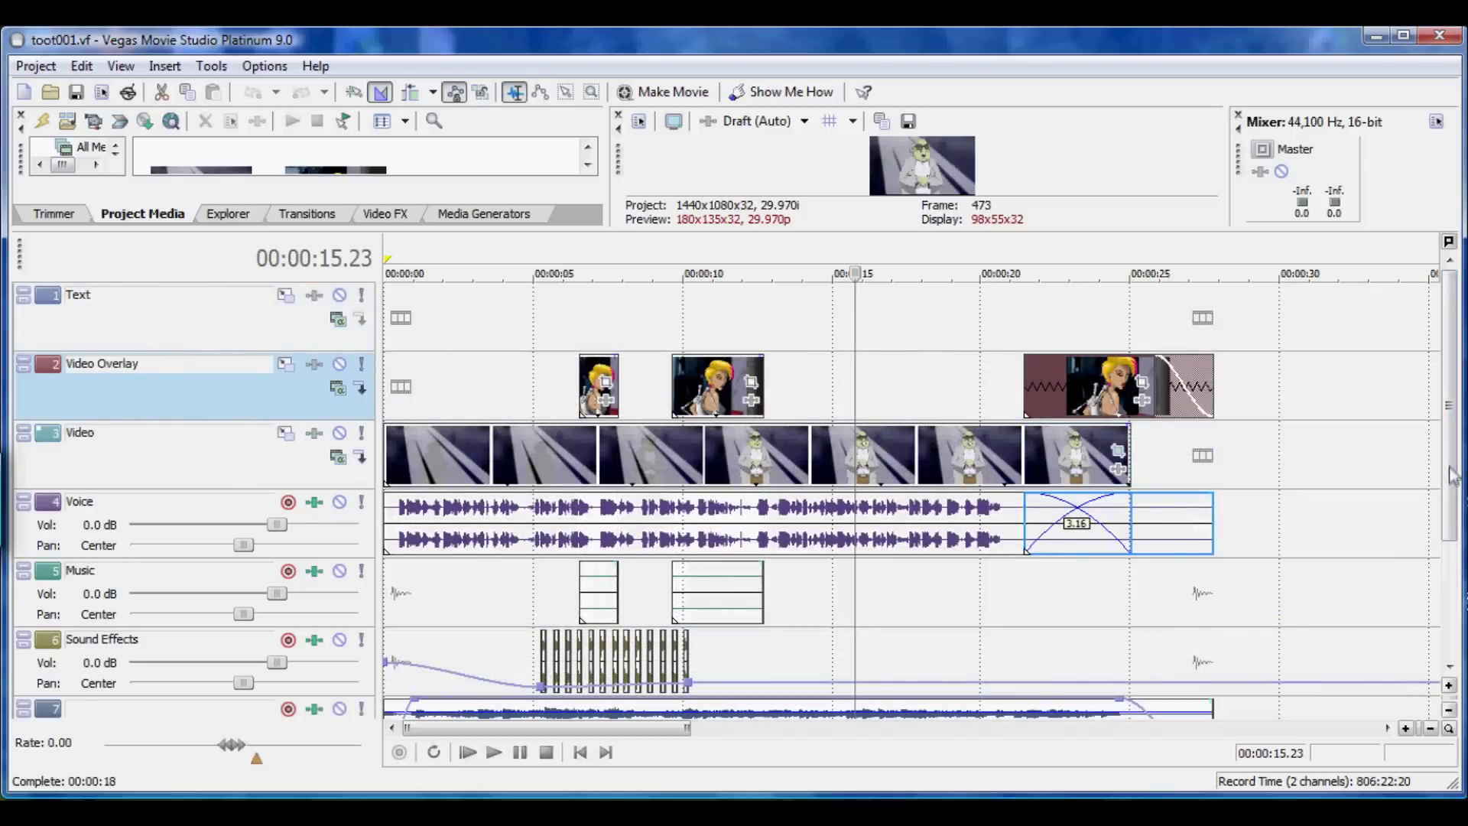
drag(1453, 480, 1457, 616)
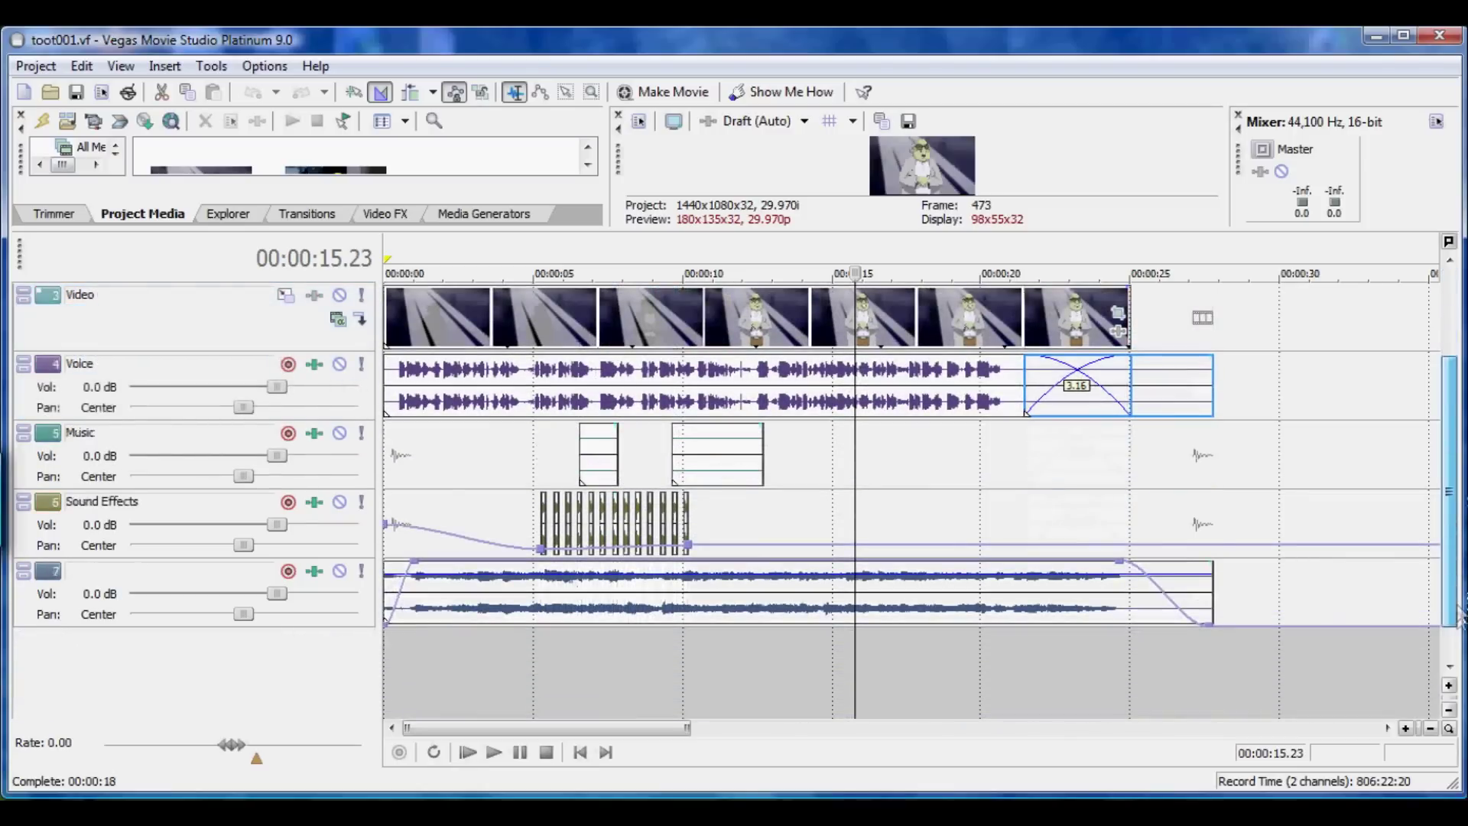